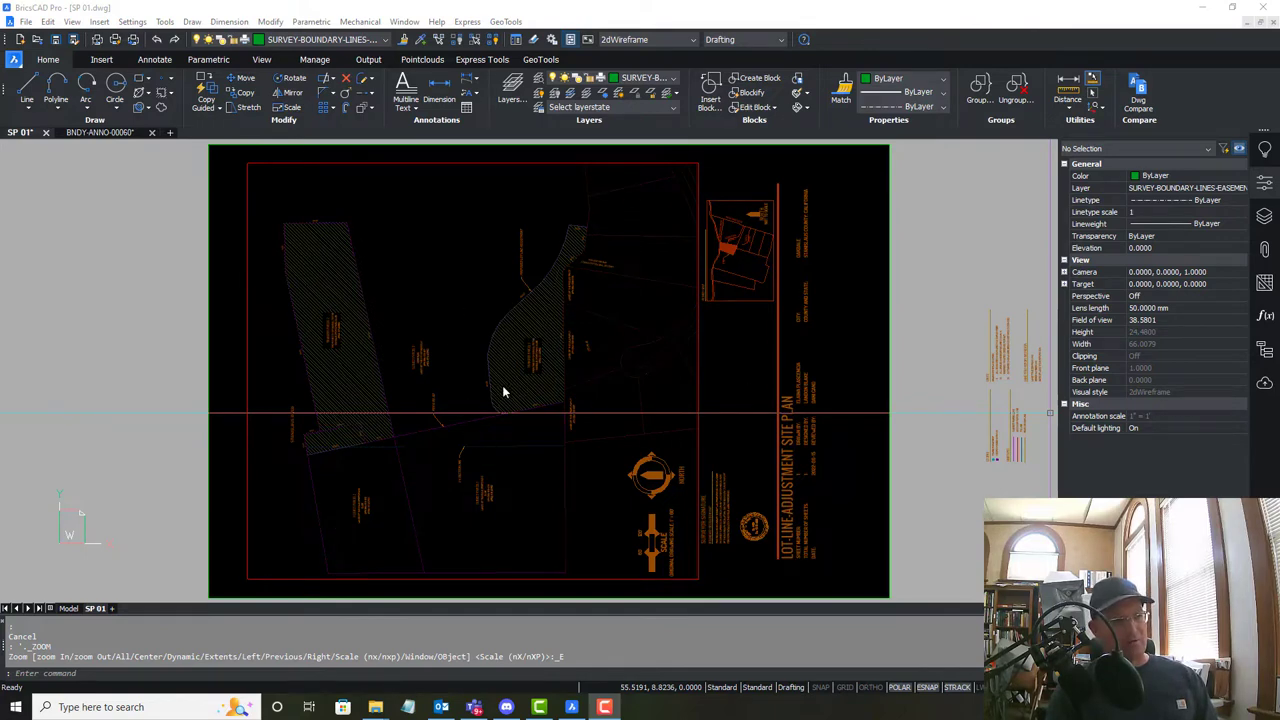
Switch from the sheet layout to model space and bring the parcel linework into view.
{"action": "left_click", "coordinate": [67, 609]}
{"action": "scroll", "coordinate": [588, 374], "scroll_direction": "down", "scroll_amount": 2}
{"action": "mouse_move", "coordinate": [776, 345]}
{"action": "middle_mouse_down"}
{"action": "mouse_move", "coordinate": [660, 412]}
{"action": "mouse_move", "coordinate": [726, 341]}
{"action": "mouse_move", "coordinate": [826, 361]}
{"action": "middle_mouse_up"}
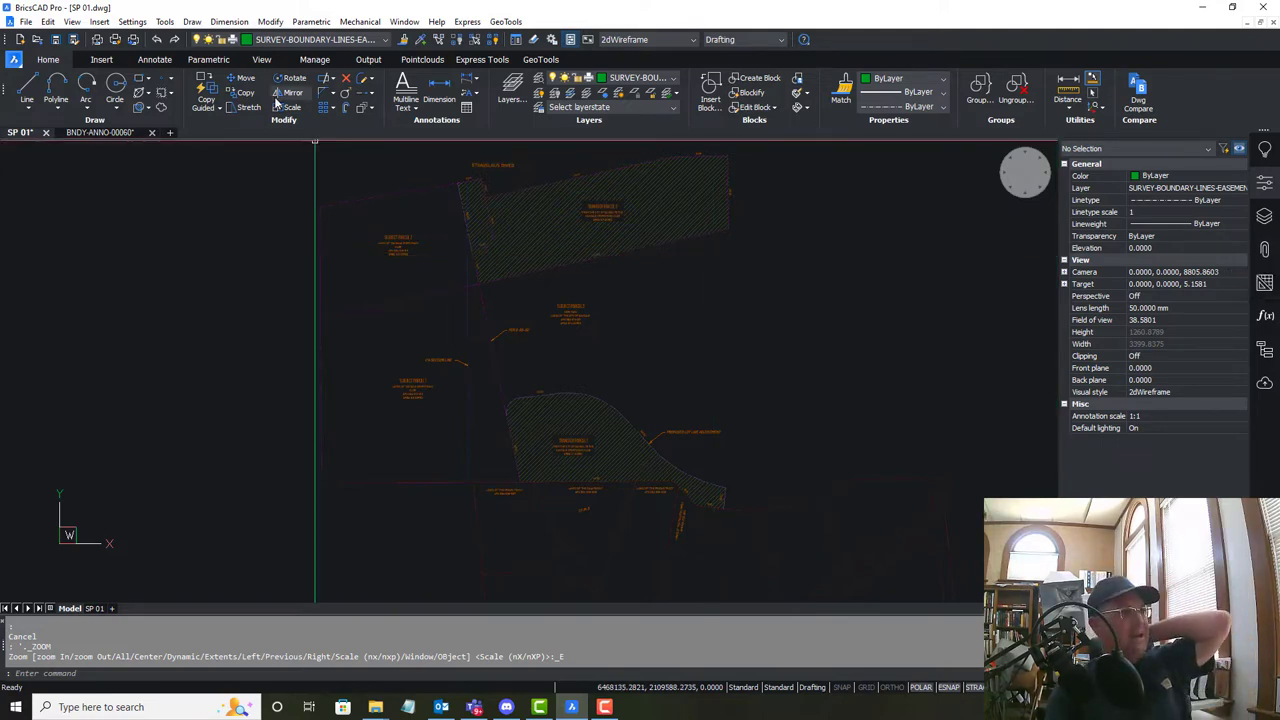
Review the list of existing layers in the drawing.
{"action": "left_click", "coordinate": [672, 80]}
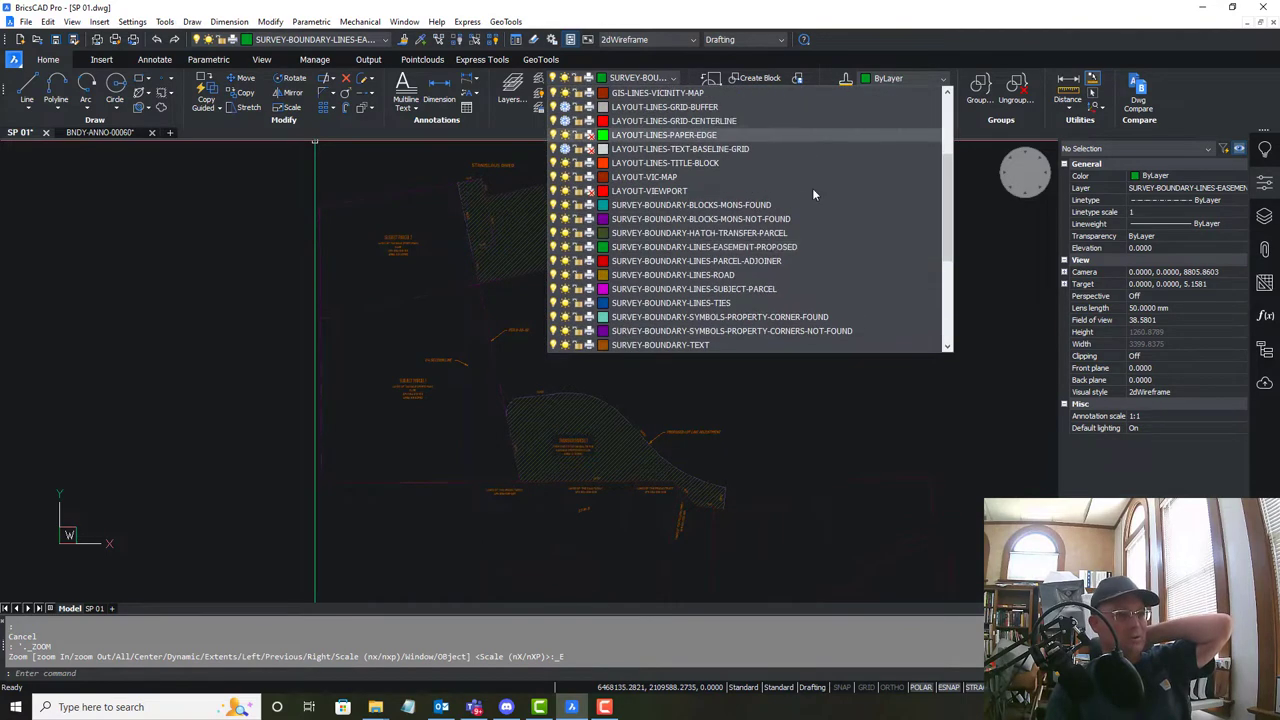
{"action": "scroll", "coordinate": [950, 300], "scroll_direction": "down", "scroll_amount": 5}
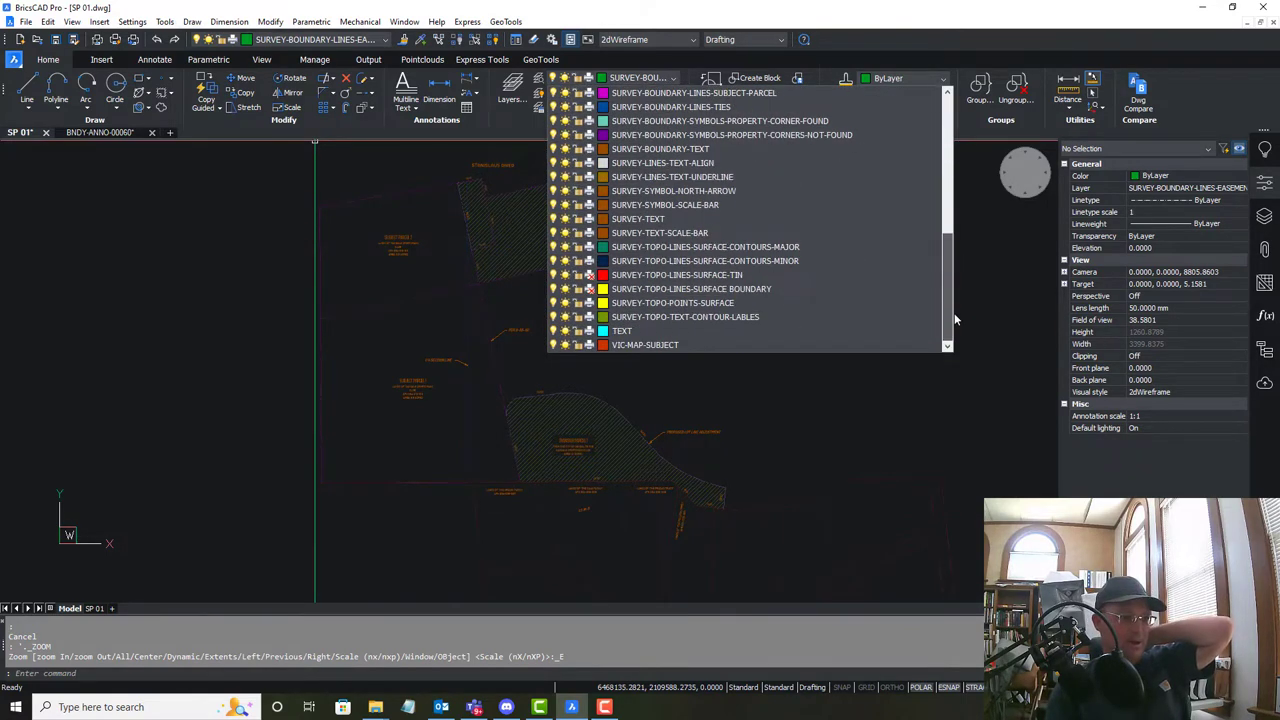
{"action": "left_click_drag", "start_coordinate": [952, 287], "coordinate": [905, 88]}
{"action": "left_click", "coordinate": [932, 437]}
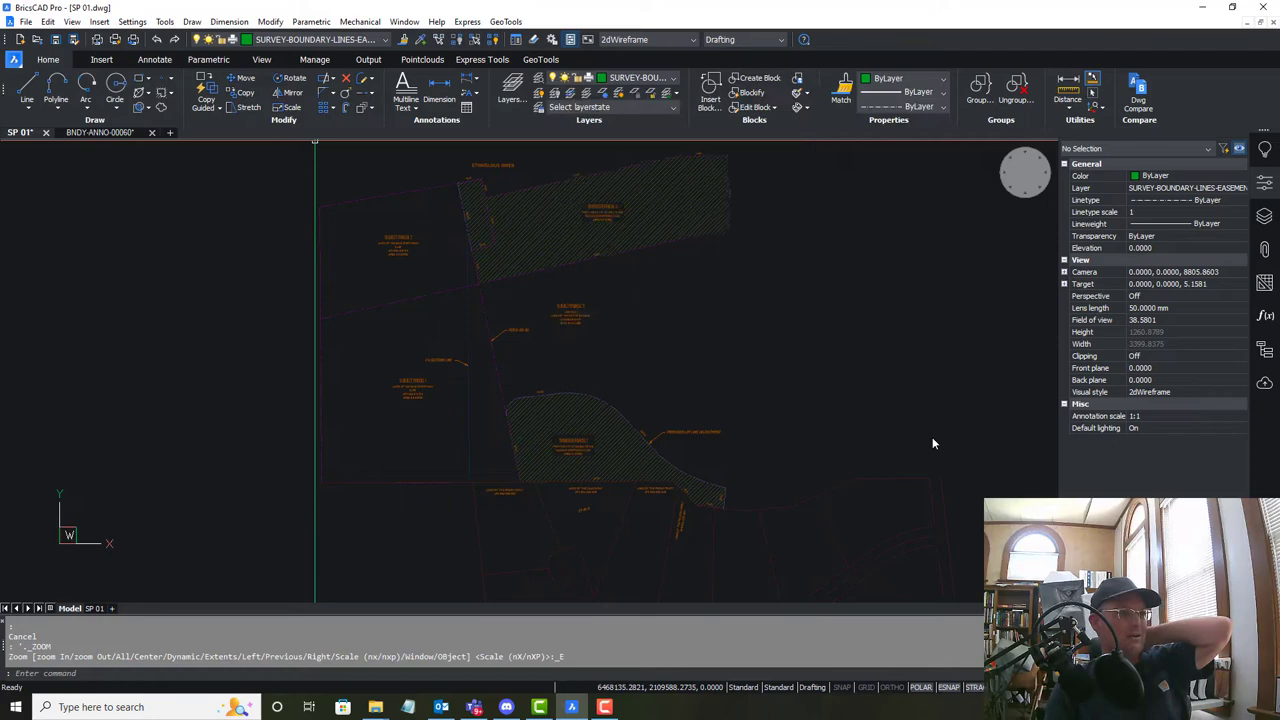
{"action": "left_click", "coordinate": [877, 396]}
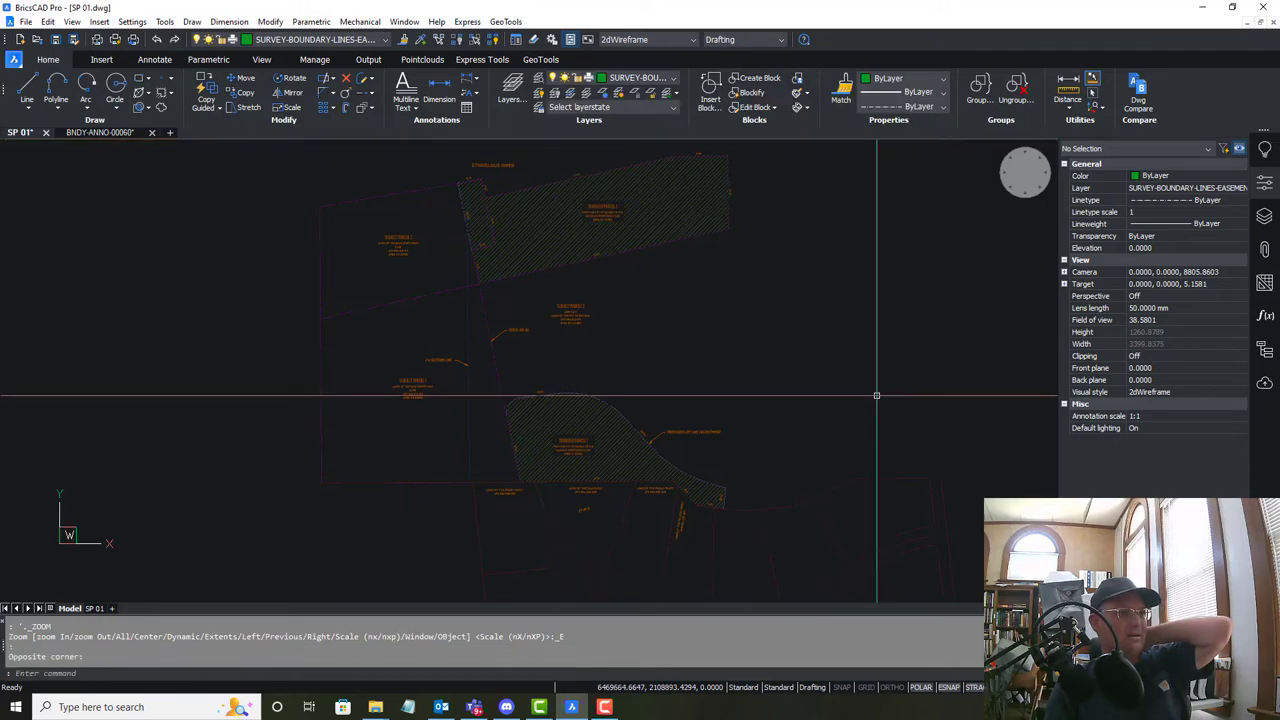
Create a new layer named XREF-UAV-ORTHO.
{"action": "left_click", "coordinate": [165, 21]}
{"action": "mouse_move", "coordinate": [230, 37]}
{"action": "left_click", "coordinate": [416, 48]}
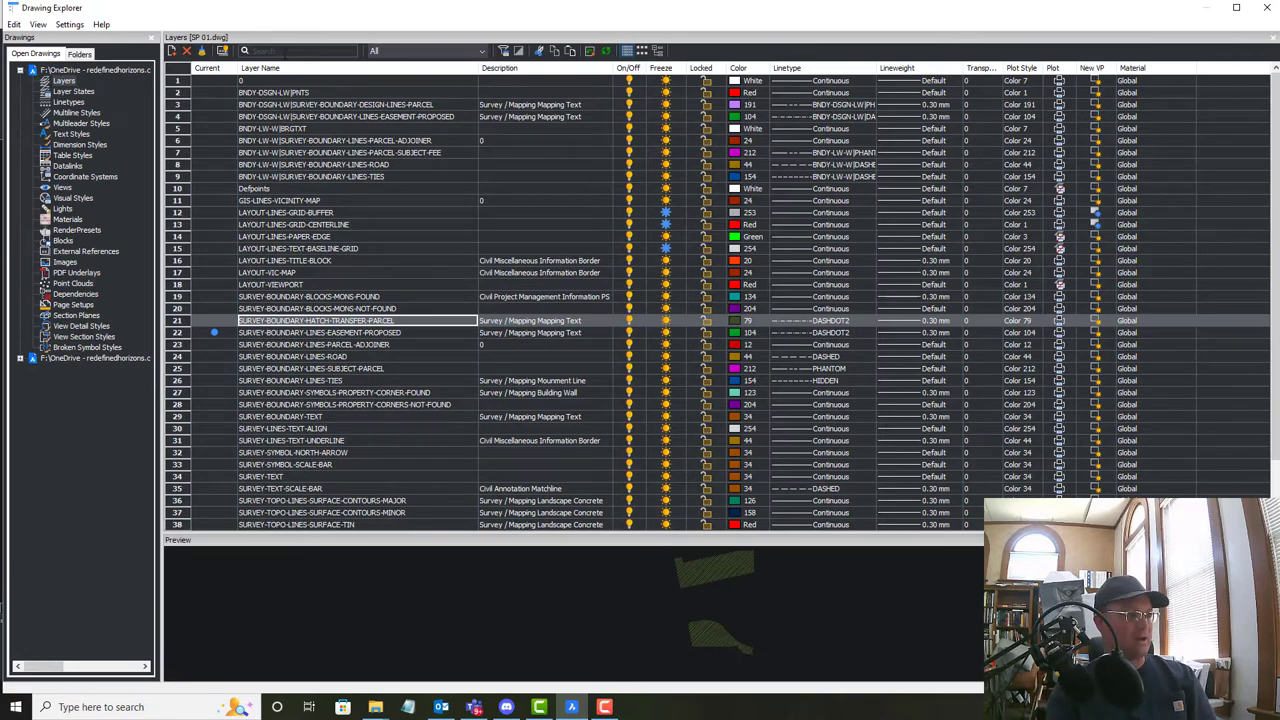
{"action": "left_click", "coordinate": [172, 50]}
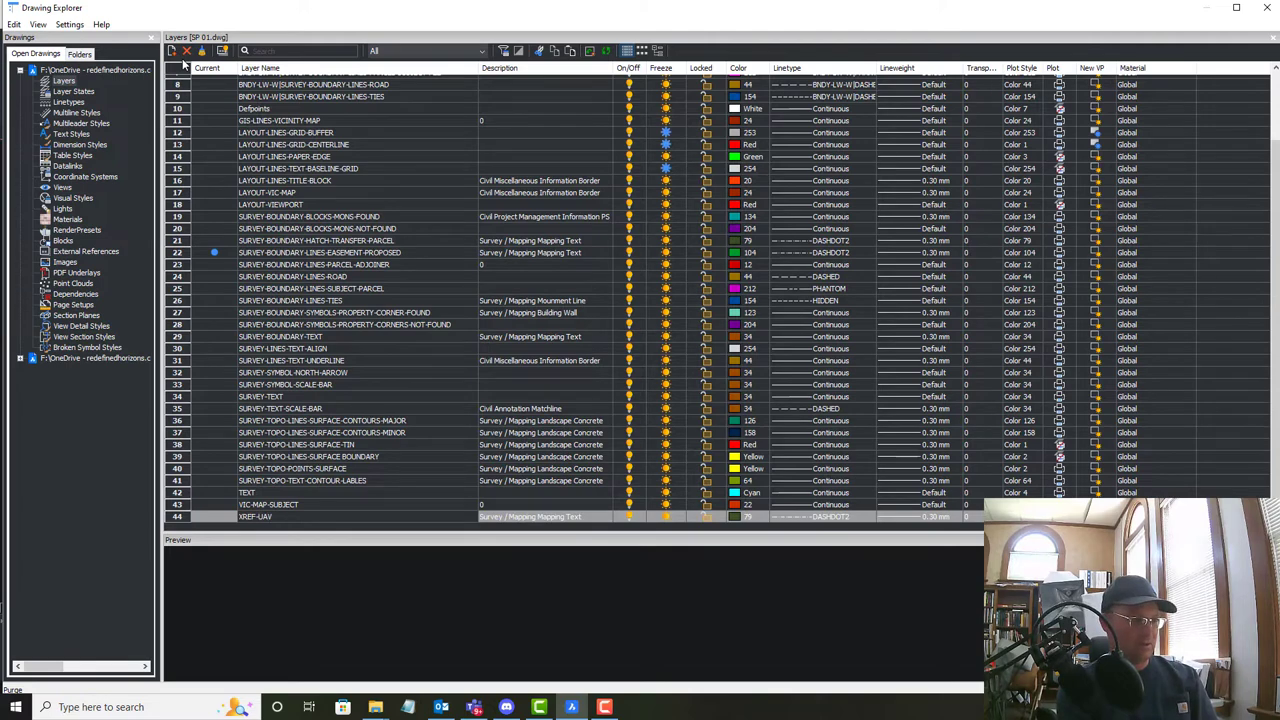
{"action": "key", "text": "Return"}
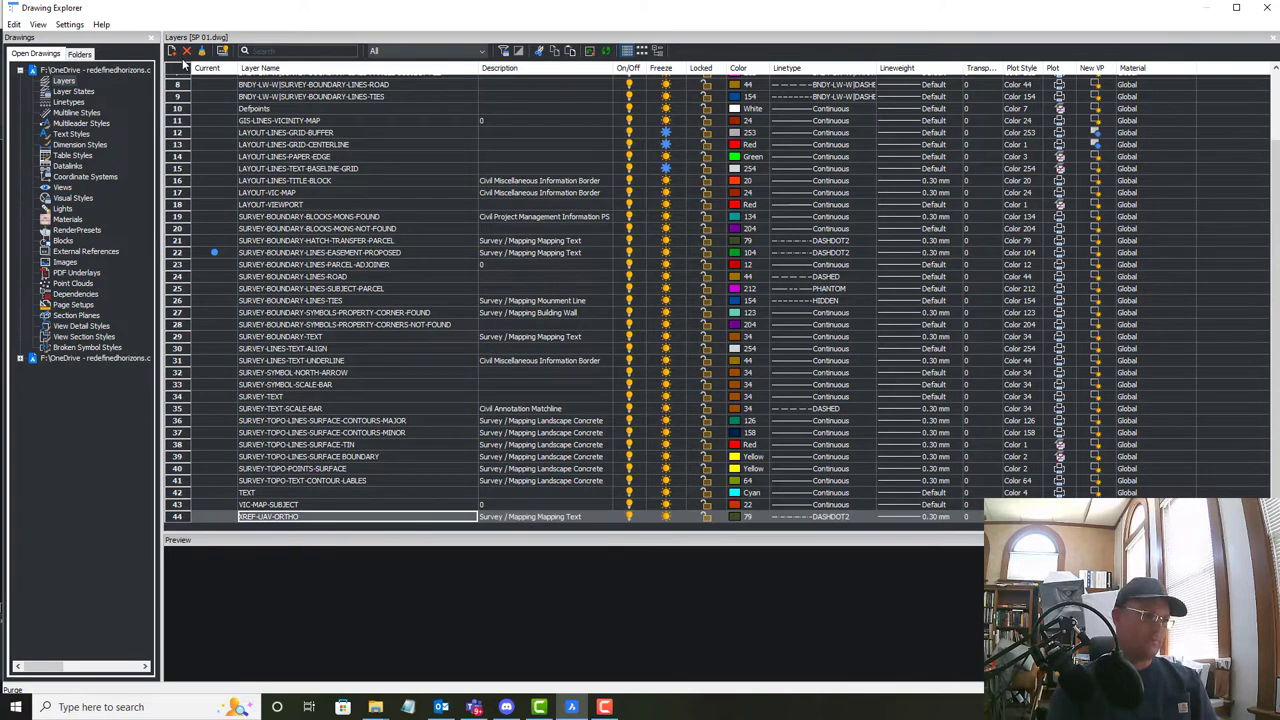
Set the color of the XREF-UAV-ORTHO layer to blue (index 5) and close the layer settings.
{"action": "left_click", "coordinate": [750, 518]}
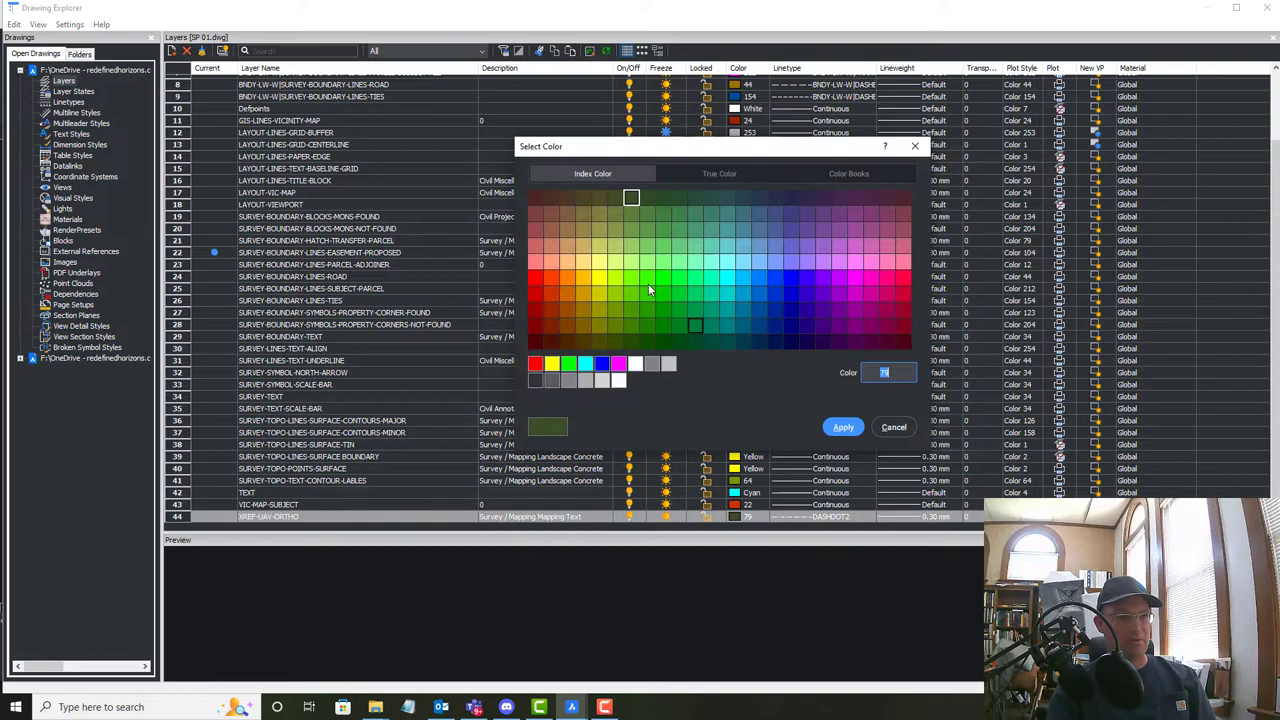
{"action": "left_click", "coordinate": [606, 364]}
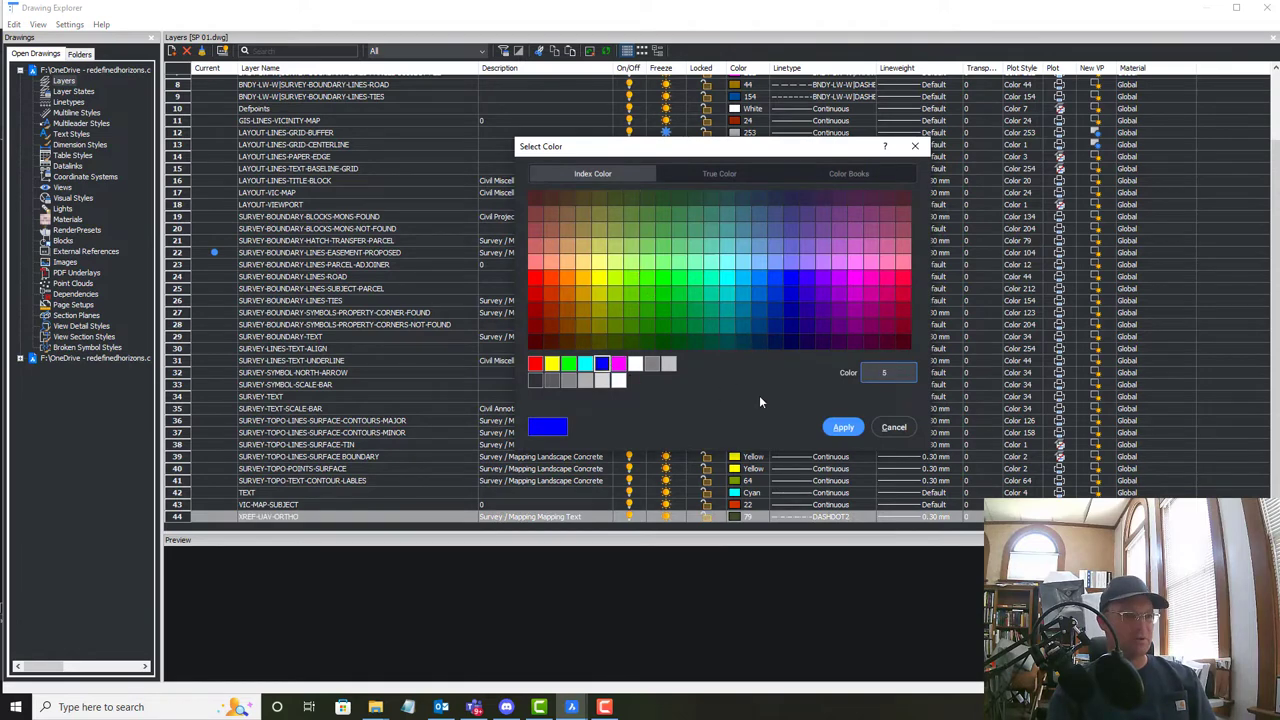
{"action": "left_click", "coordinate": [843, 427]}
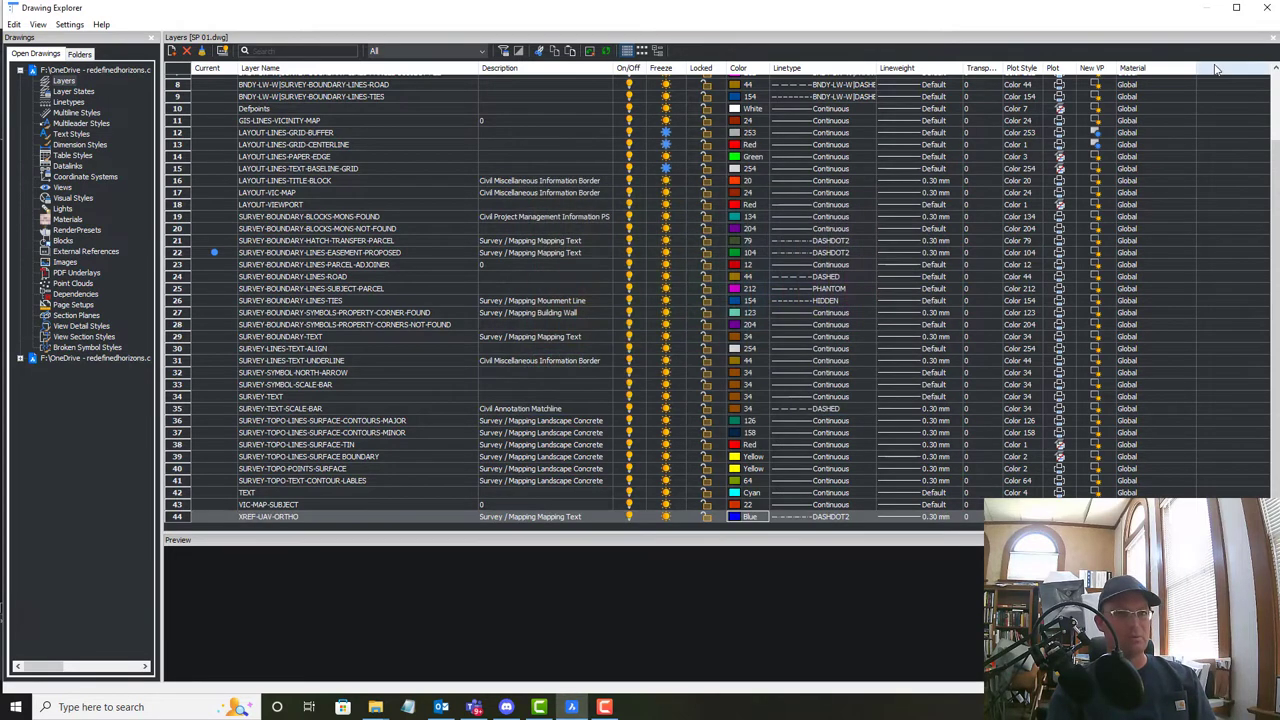
{"action": "left_click", "coordinate": [1268, 8]}
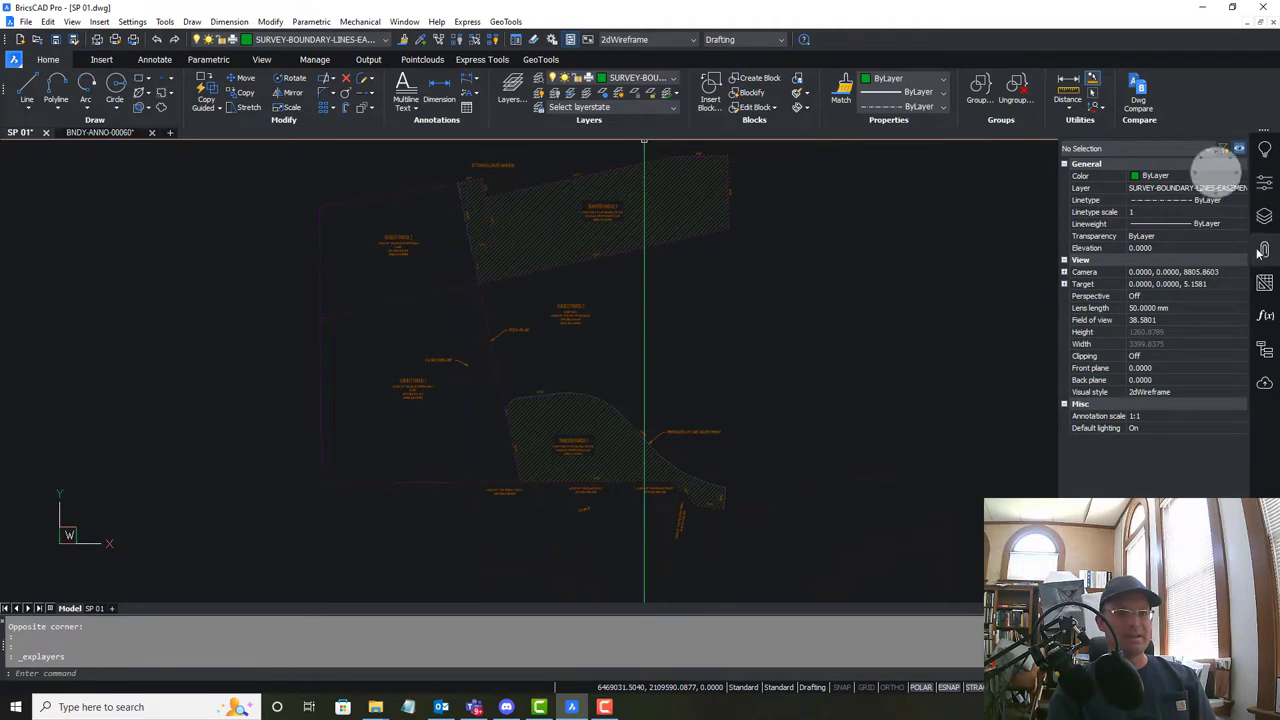
Attach UAV ORTHO.dwg from the project's UAV folder as an external reference, with a relative path, insertion point 0,0,0 and scale 1.
{"action": "left_click", "coordinate": [1260, 251]}
{"action": "left_click", "coordinate": [1075, 179]}
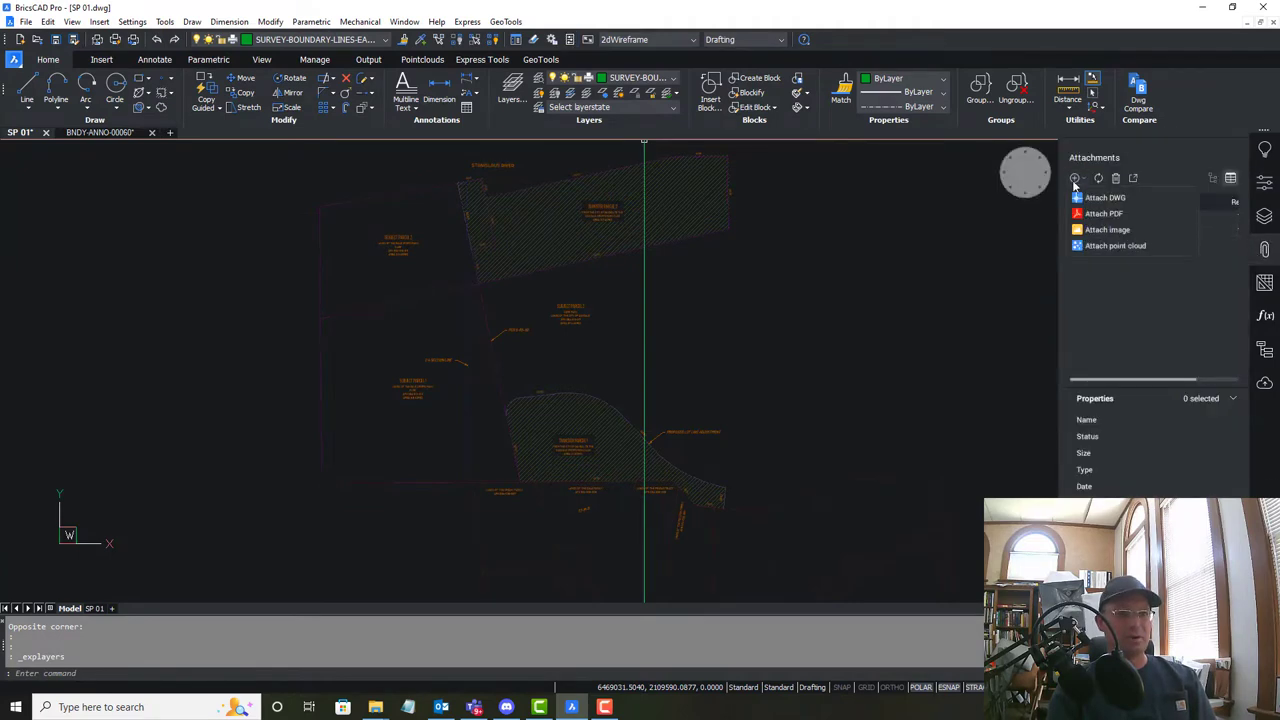
{"action": "left_click", "coordinate": [1098, 199]}
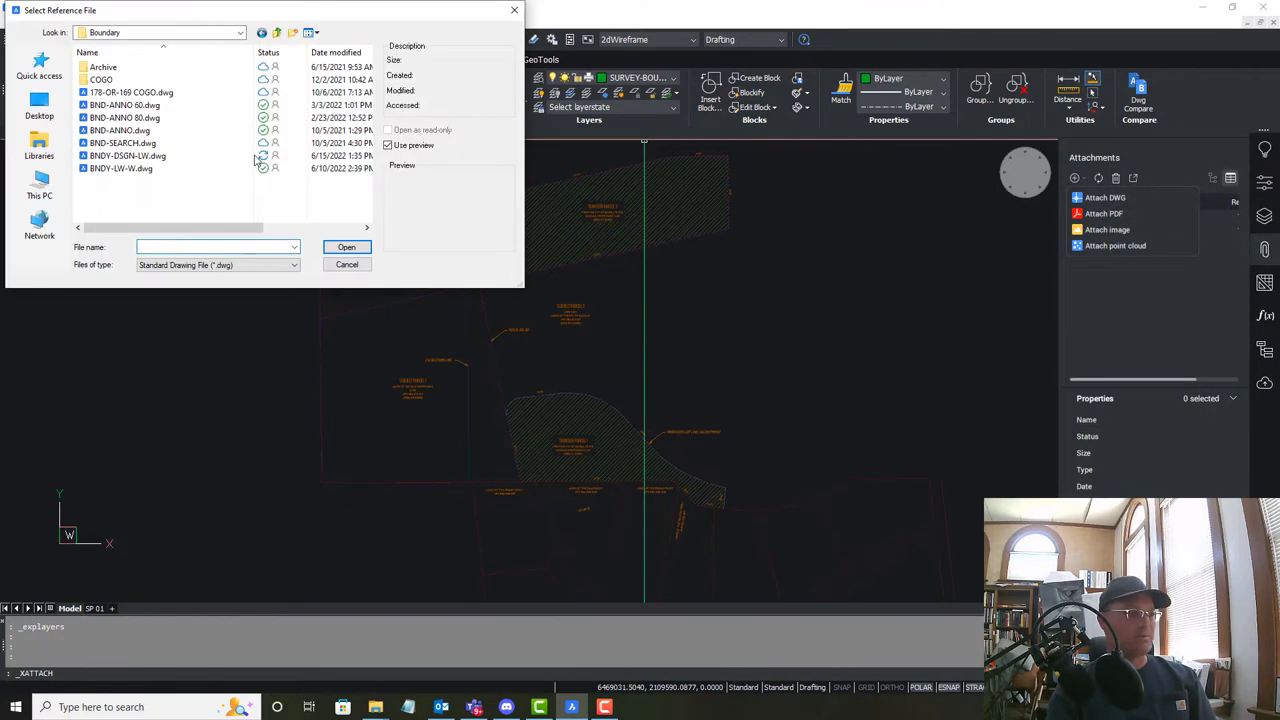
{"action": "left_click", "coordinate": [277, 33]}
{"action": "scroll", "coordinate": [163, 177], "scroll_direction": "down", "scroll_amount": 1}
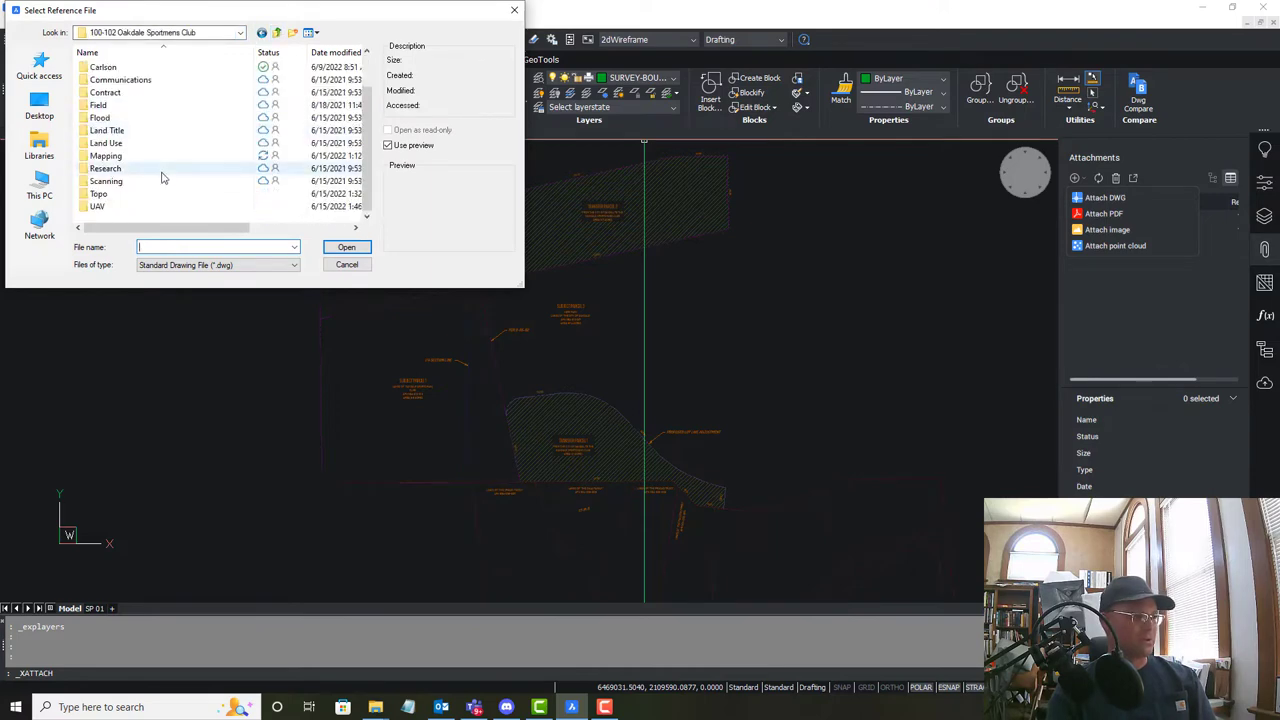
{"action": "double_click", "coordinate": [125, 206]}
{"action": "left_click", "coordinate": [120, 118]}
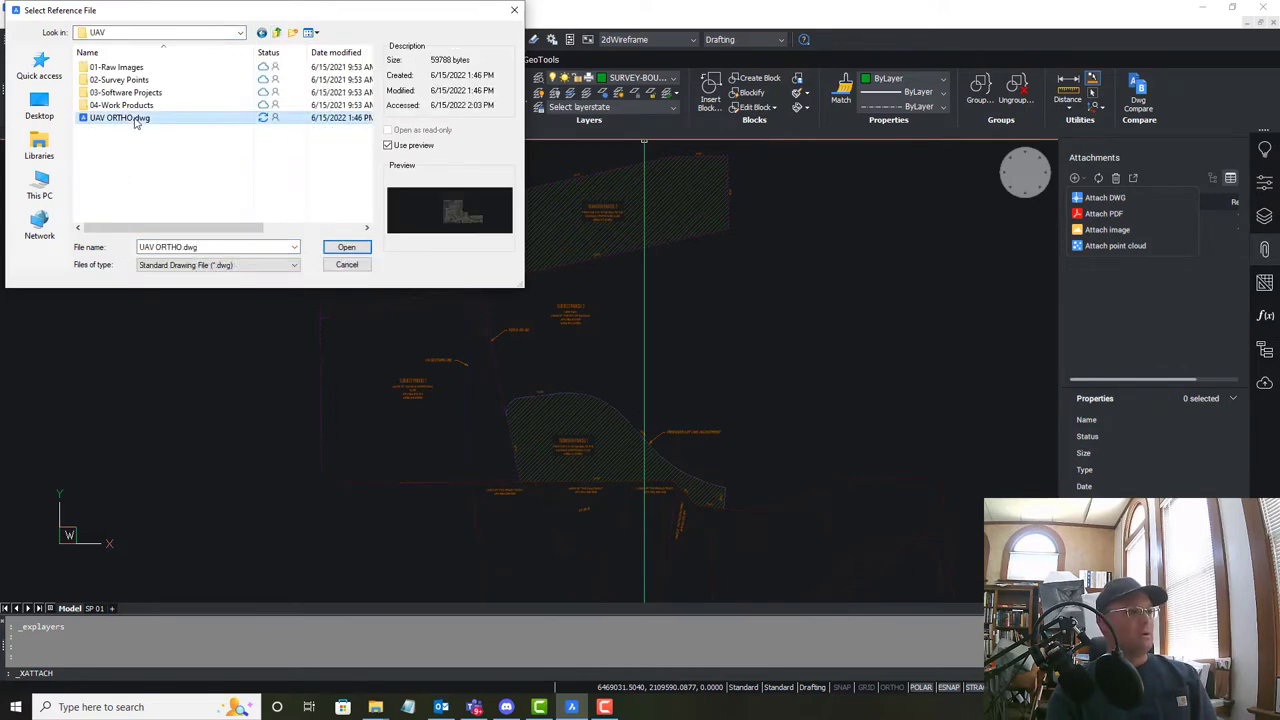
{"action": "left_click", "coordinate": [346, 247]}
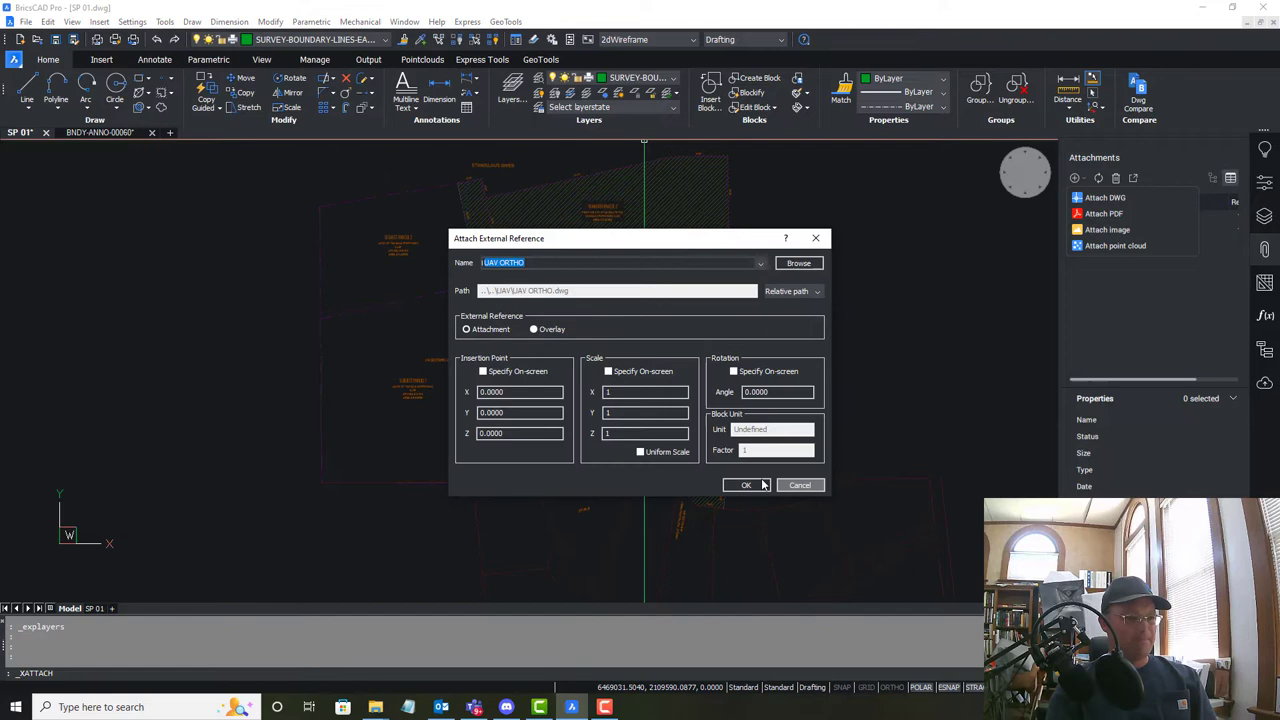
{"action": "left_click", "coordinate": [801, 485]}
{"action": "left_click", "coordinate": [887, 407]}
{"action": "left_click", "coordinate": [863, 406]}
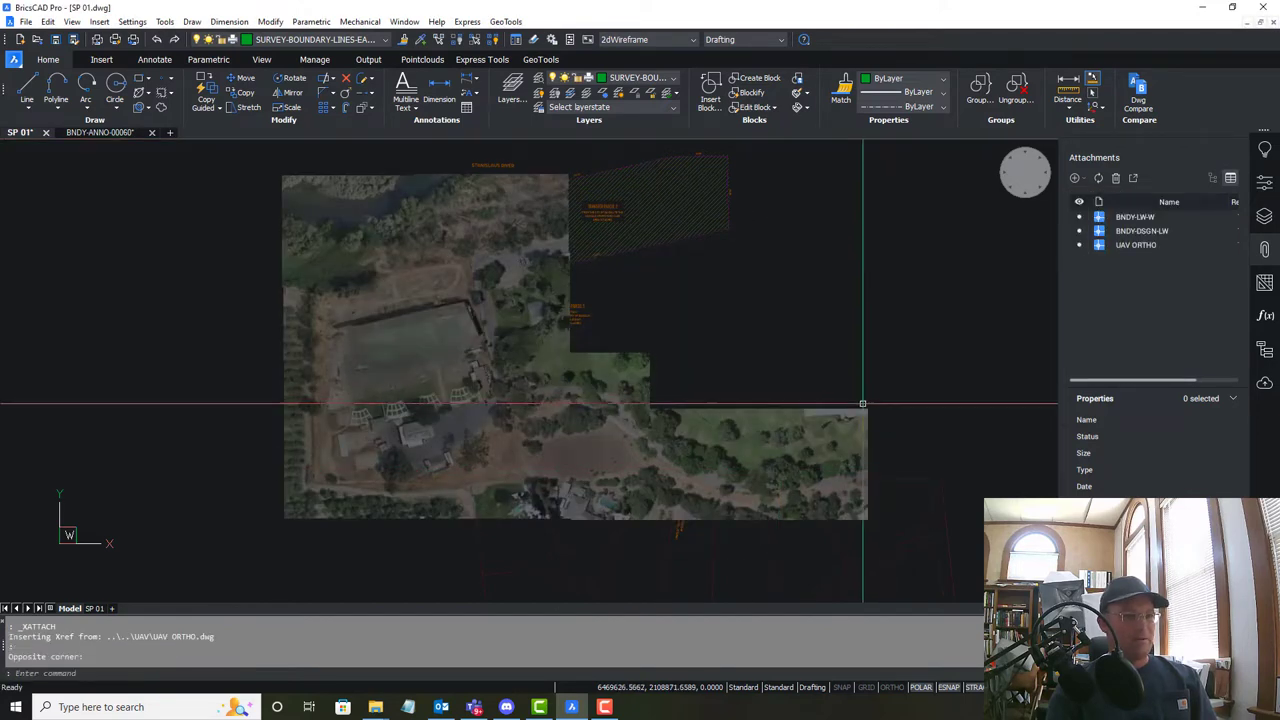
Send the attached UAV orthophoto to the back of the draw order, behind the parcel linework and labels.
{"action": "left_click", "coordinate": [877, 430]}
{"action": "left_click", "coordinate": [838, 399]}
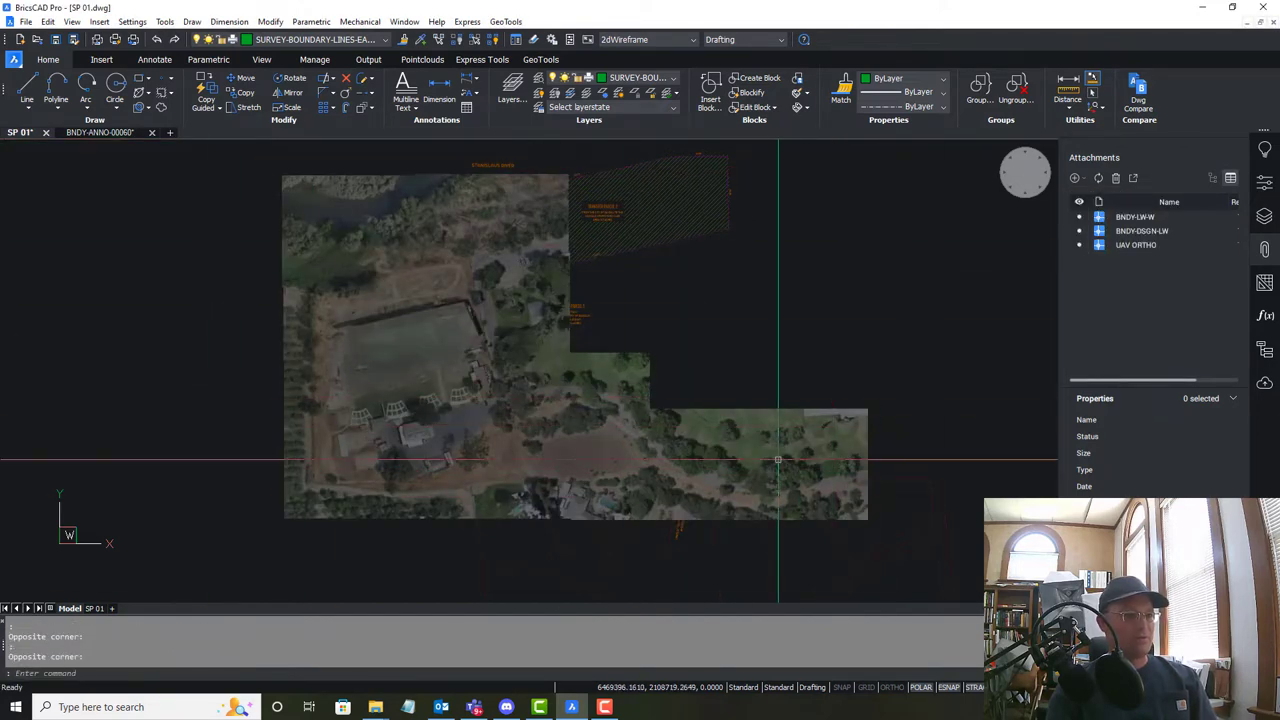
{"action": "left_click", "coordinate": [164, 21]}
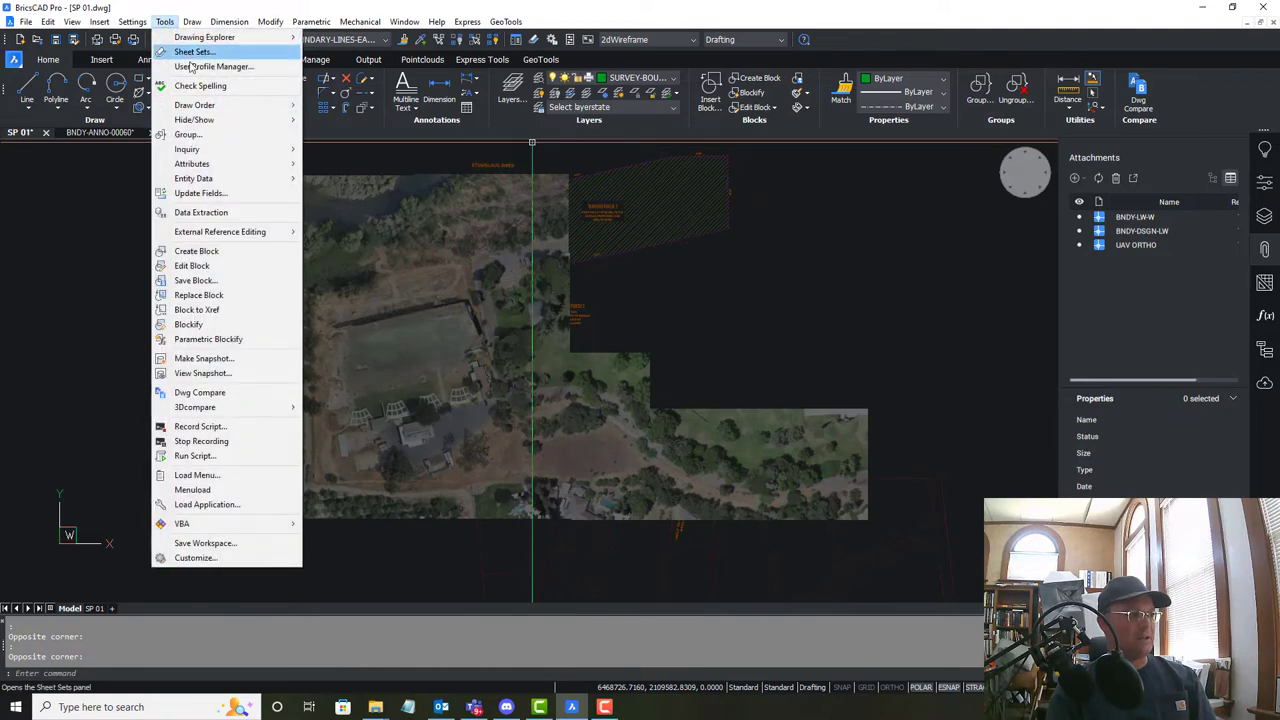
{"action": "mouse_move", "coordinate": [215, 106]}
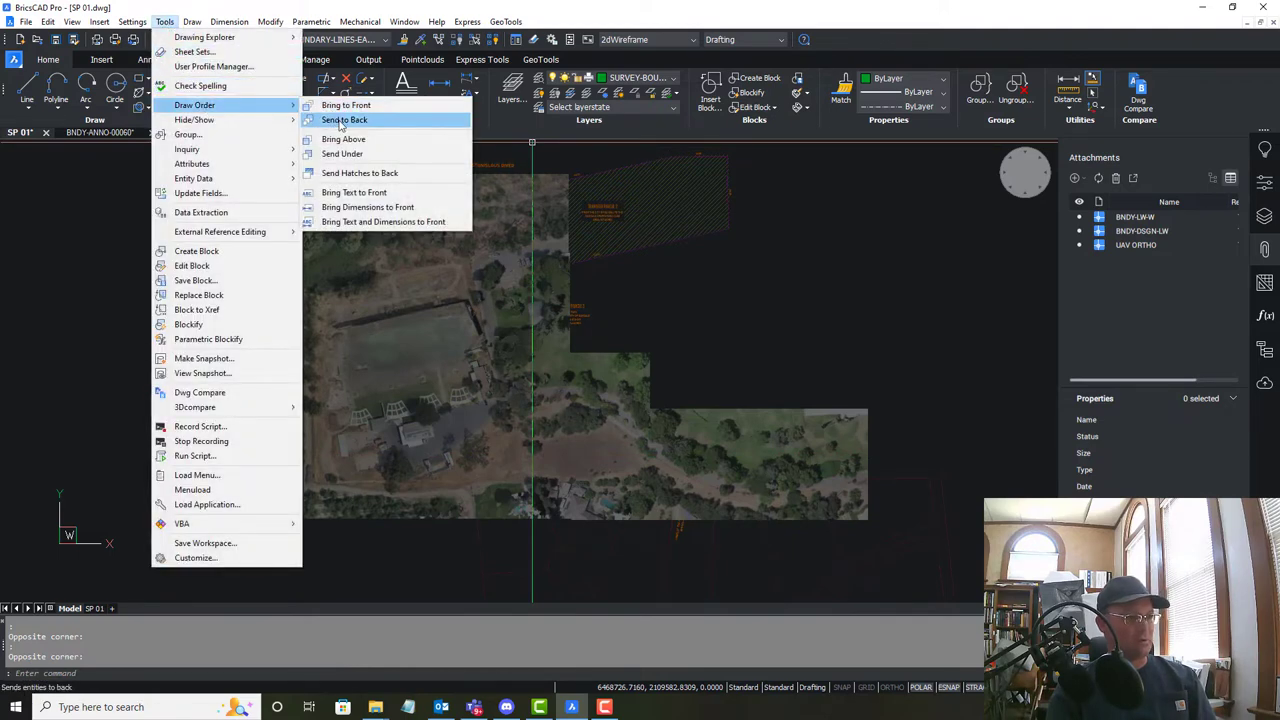
{"action": "left_click", "coordinate": [341, 121]}
{"action": "scroll", "coordinate": [448, 359], "scroll_direction": "up", "scroll_amount": 5}
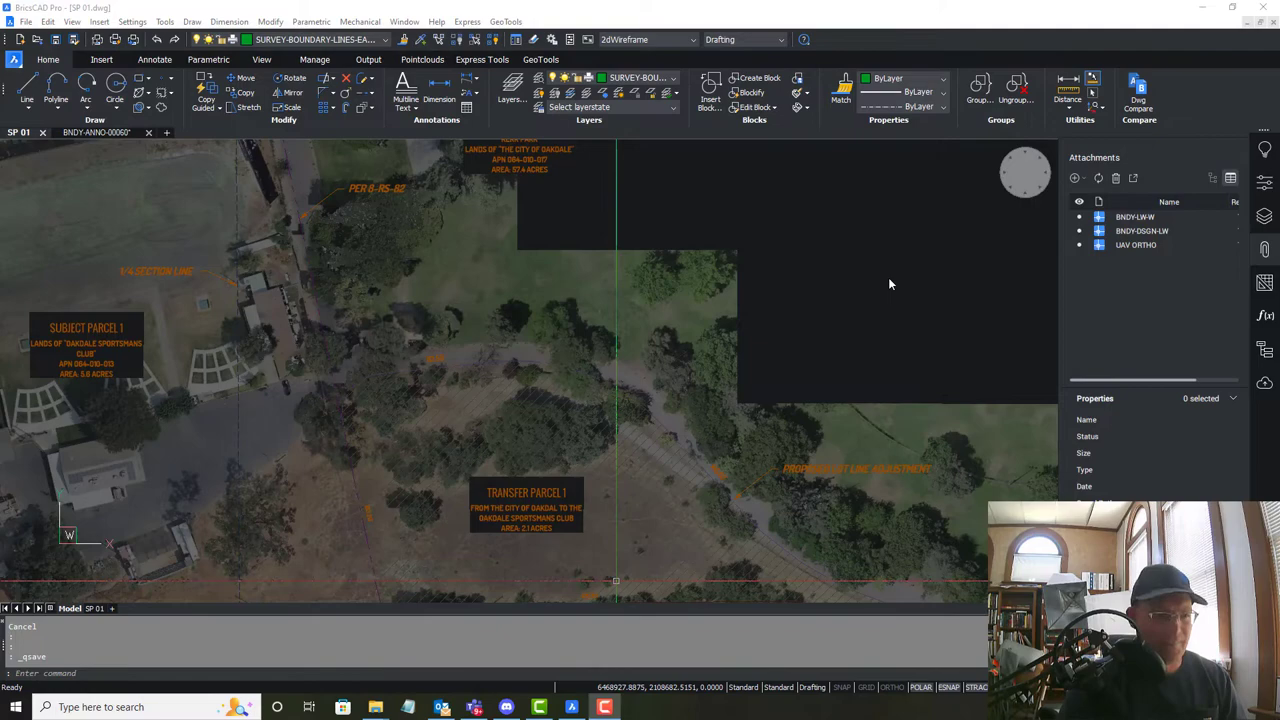
Examine how the parcel linework and labels around Transfer Parcel 1 sit over the orthophoto.
{"action": "left_click", "coordinate": [888, 279]}
{"action": "scroll", "coordinate": [849, 243], "scroll_direction": "down", "scroll_amount": 4}
{"action": "mouse_move", "coordinate": [849, 244]}
{"action": "middle_mouse_down"}
{"action": "mouse_move", "coordinate": [820, 371]}
{"action": "mouse_move", "coordinate": [797, 394]}
{"action": "mouse_move", "coordinate": [826, 449]}
{"action": "mouse_move", "coordinate": [823, 506]}
{"action": "middle_mouse_up"}
{"action": "scroll", "coordinate": [754, 351], "scroll_direction": "up", "scroll_amount": 5}
{"action": "middle_click_drag", "start_coordinate": [755, 466], "coordinate": [567, 339]}
{"action": "middle_click_drag", "start_coordinate": [757, 528], "coordinate": [738, 259]}
{"action": "middle_click_drag", "start_coordinate": [745, 369], "coordinate": [777, 201]}
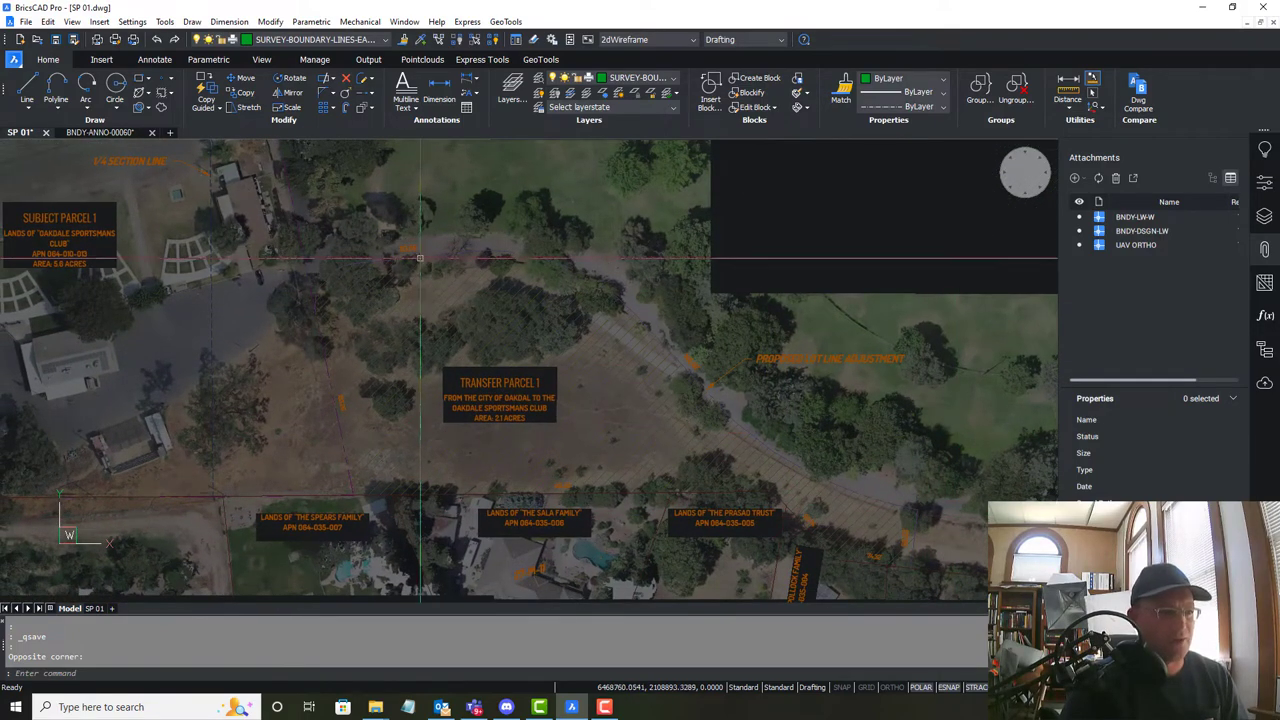
Examine the boundary lines and dimensions between Subject Parcel 2 and Transfer Parcel 2, near the Stanislaus River, over the orthophoto.
{"action": "mouse_move", "coordinate": [492, 250]}
{"action": "middle_mouse_down"}
{"action": "mouse_move", "coordinate": [668, 577]}
{"action": "mouse_move", "coordinate": [676, 635]}
{"action": "middle_mouse_up"}
{"action": "key", "text": "Escape"}
{"action": "middle_click_drag", "start_coordinate": [768, 324], "coordinate": [816, 536]}
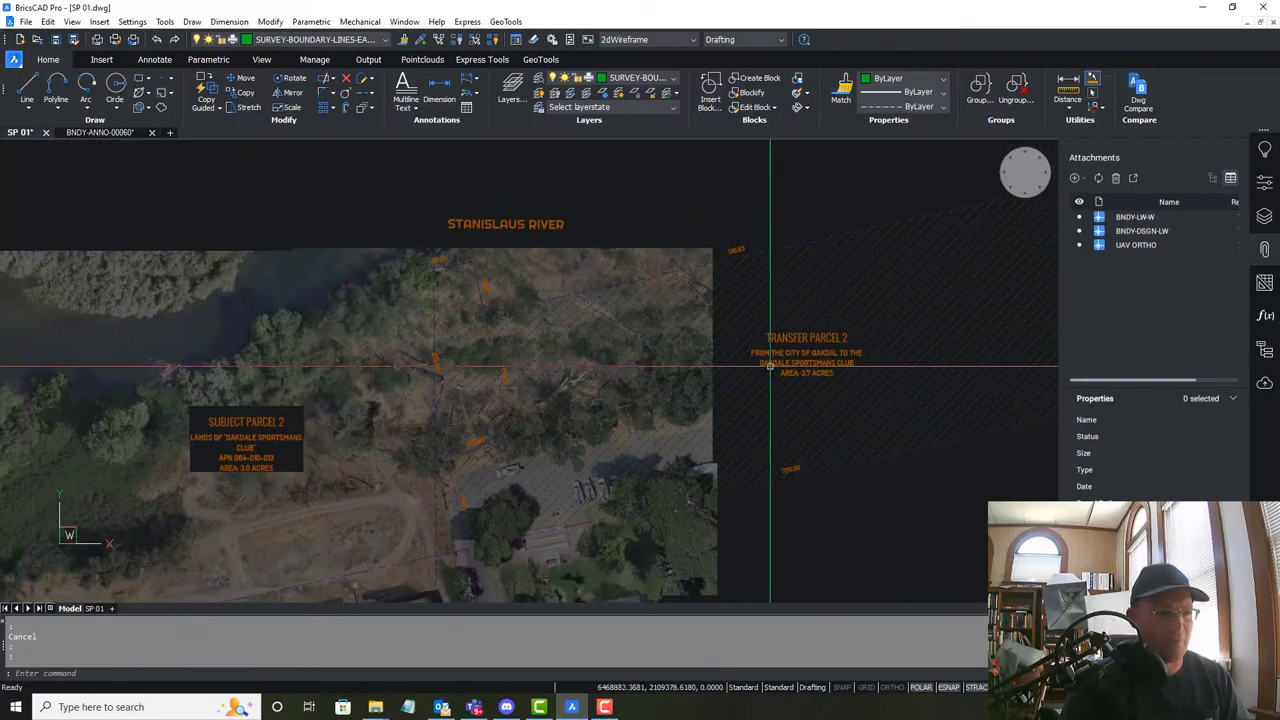
{"action": "scroll", "coordinate": [543, 375], "scroll_direction": "up", "scroll_amount": 6}
{"action": "scroll", "coordinate": [543, 375], "scroll_direction": "down", "scroll_amount": 6}
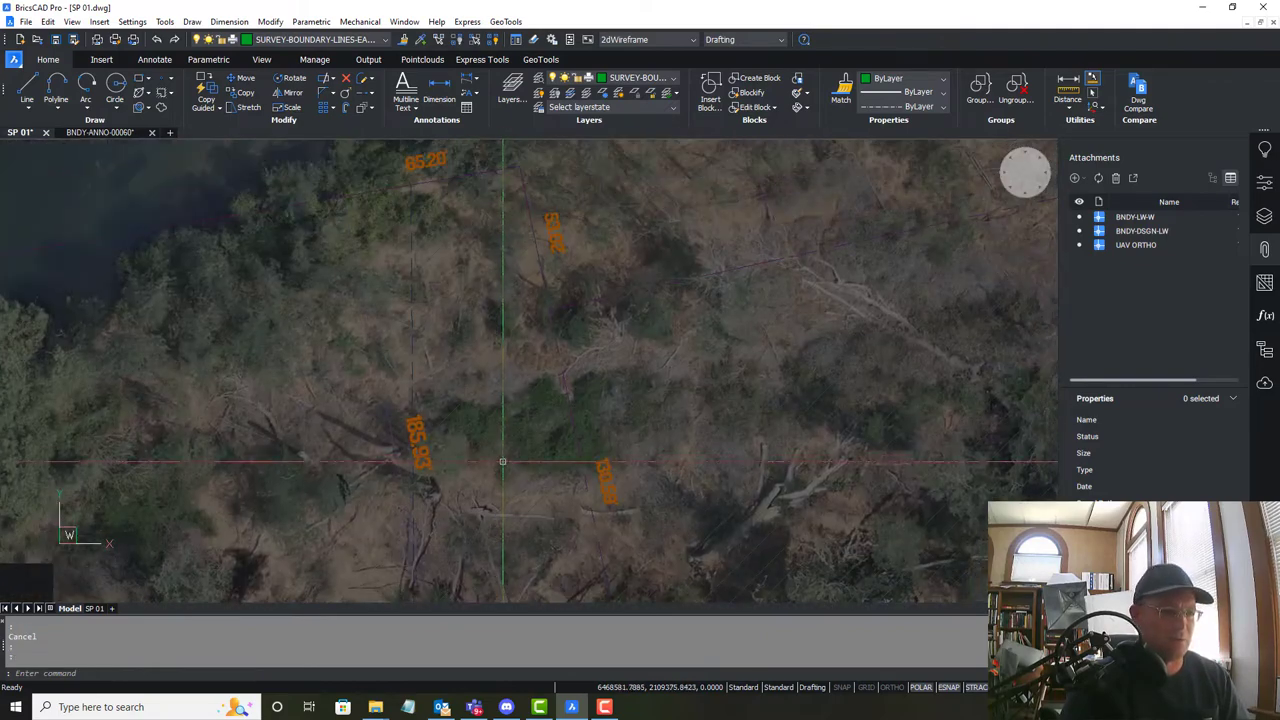
{"action": "middle_click_drag", "start_coordinate": [602, 514], "coordinate": [551, 286]}
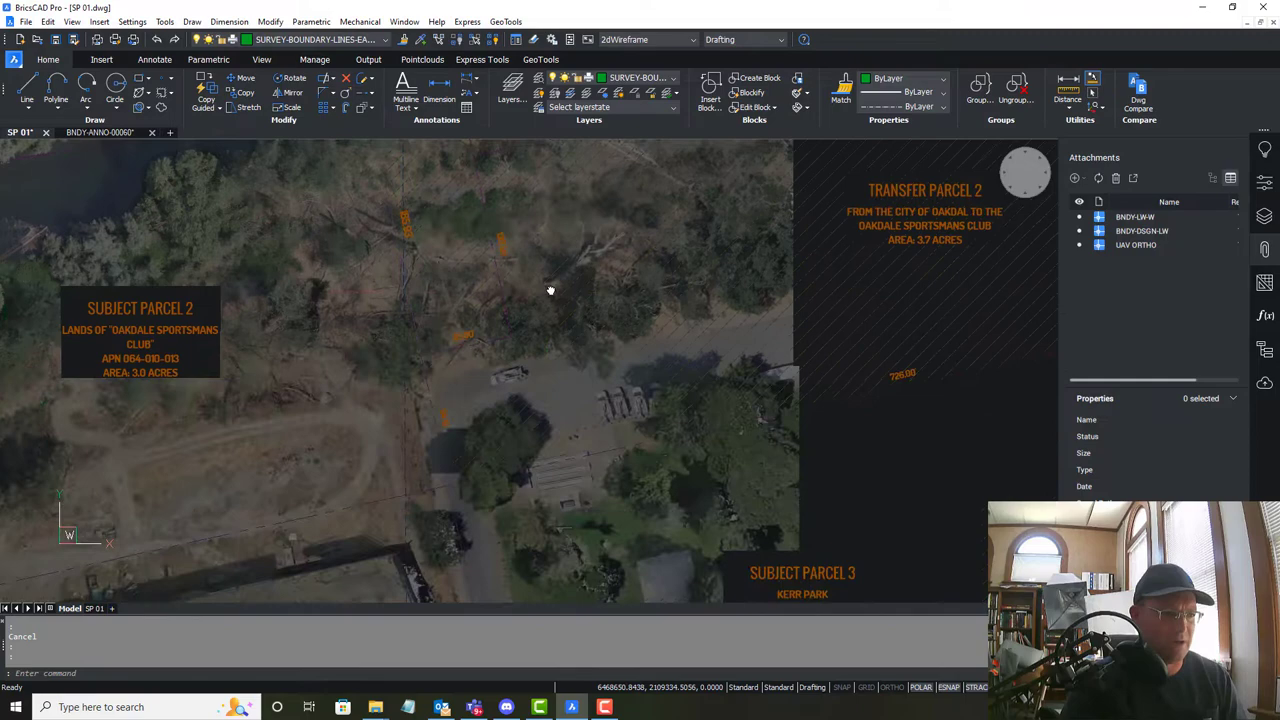
{"action": "middle_click_drag", "start_coordinate": [623, 491], "coordinate": [577, 269]}
{"action": "mouse_move", "coordinate": [631, 454]}
{"action": "middle_mouse_down"}
{"action": "mouse_move", "coordinate": [588, 346]}
{"action": "mouse_move", "coordinate": [775, 697]}
{"action": "middle_mouse_up"}
{"action": "scroll", "coordinate": [480, 300], "scroll_direction": "down", "scroll_amount": 3}
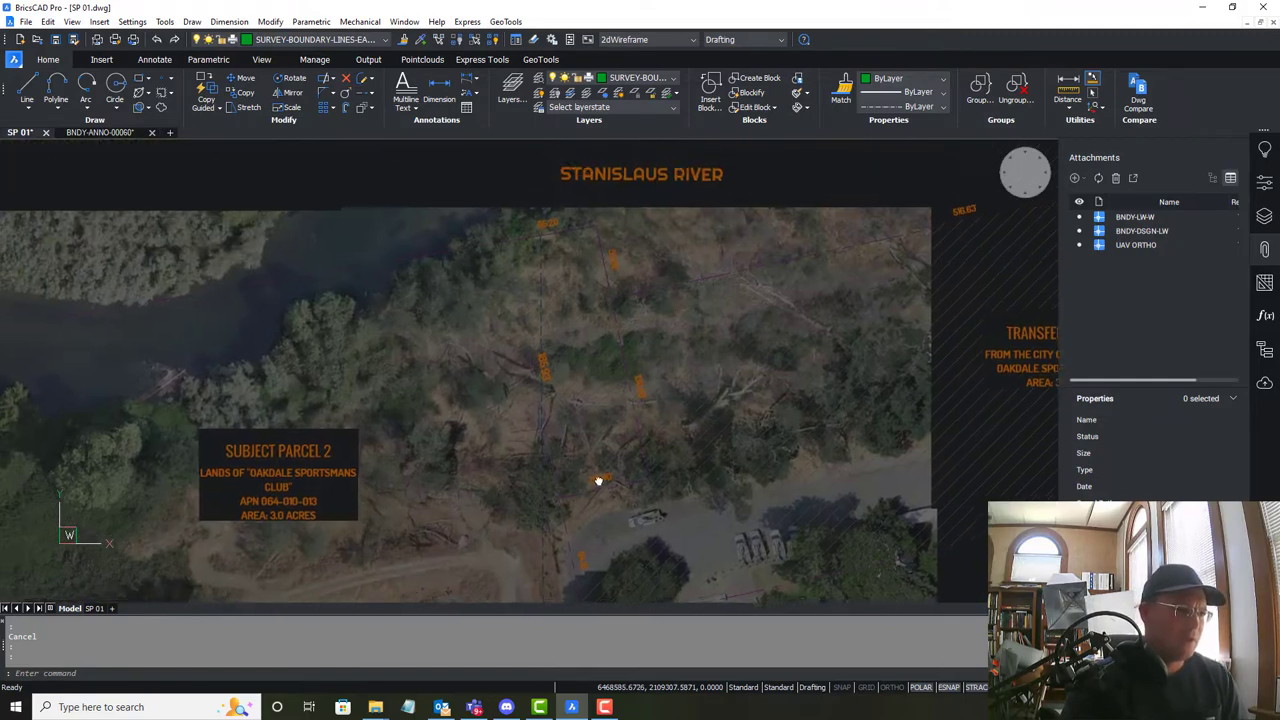
{"action": "scroll", "coordinate": [482, 283], "scroll_direction": "up", "scroll_amount": 6}
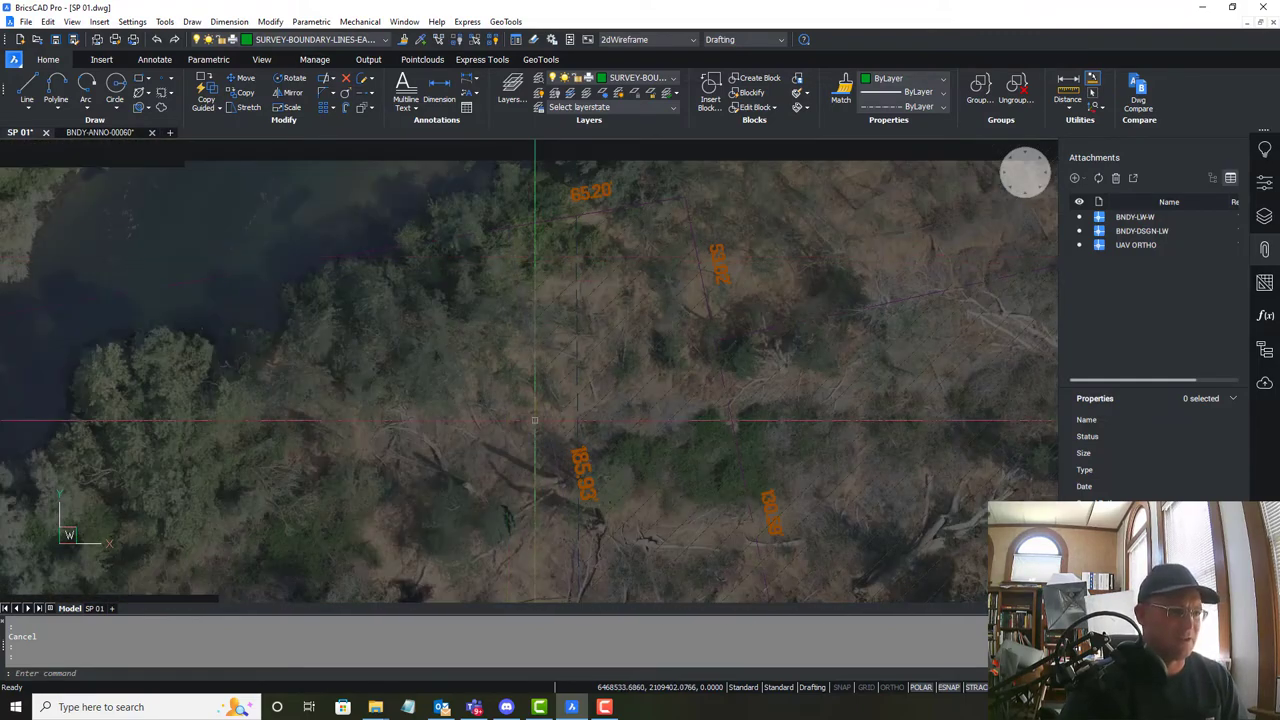
{"action": "middle_click_drag", "start_coordinate": [529, 423], "coordinate": [560, 303]}
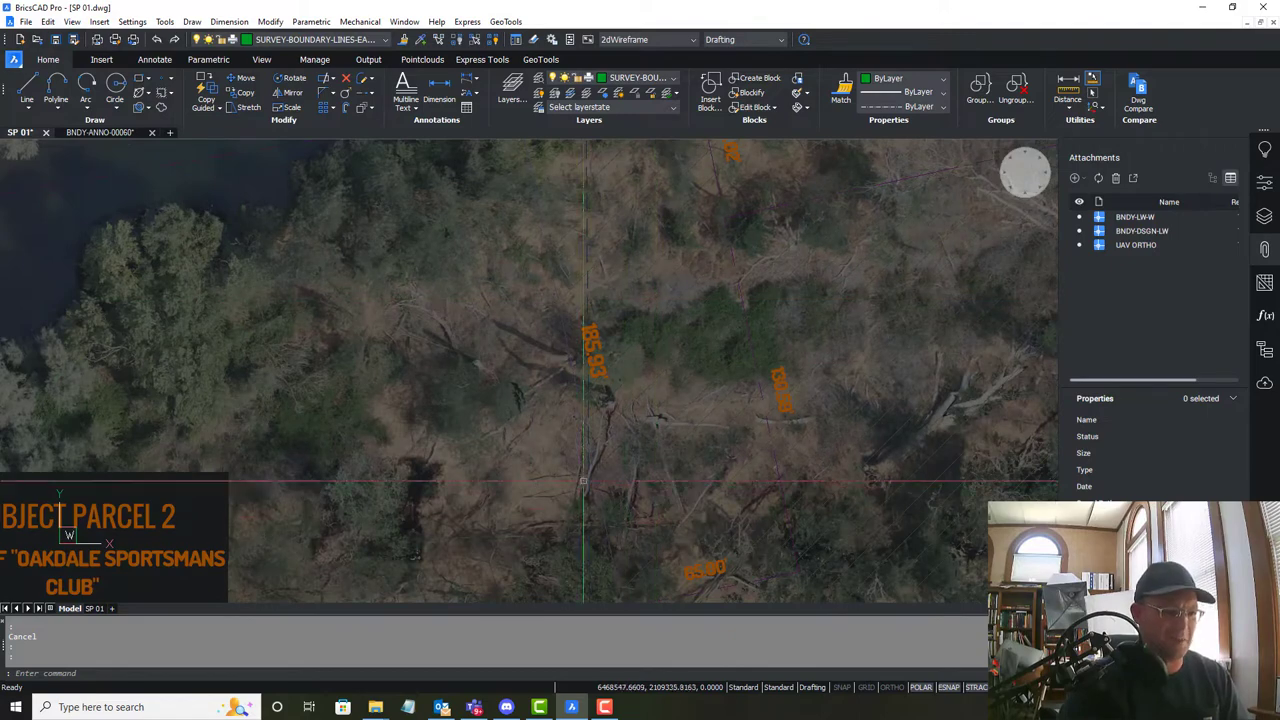
{"action": "middle_click_drag", "start_coordinate": [635, 355], "coordinate": [684, 526]}
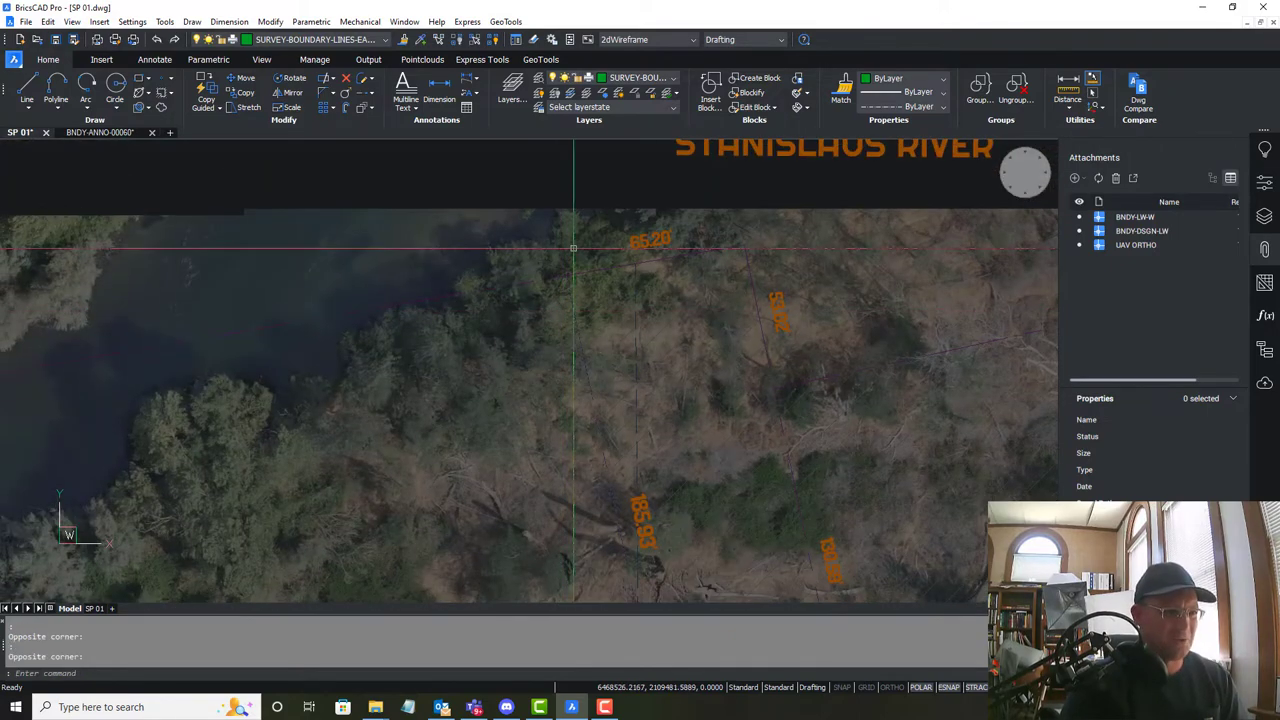
{"action": "middle_click_drag", "start_coordinate": [634, 491], "coordinate": [574, 226]}
{"action": "scroll", "coordinate": [640, 445], "scroll_direction": "down", "scroll_amount": 3}
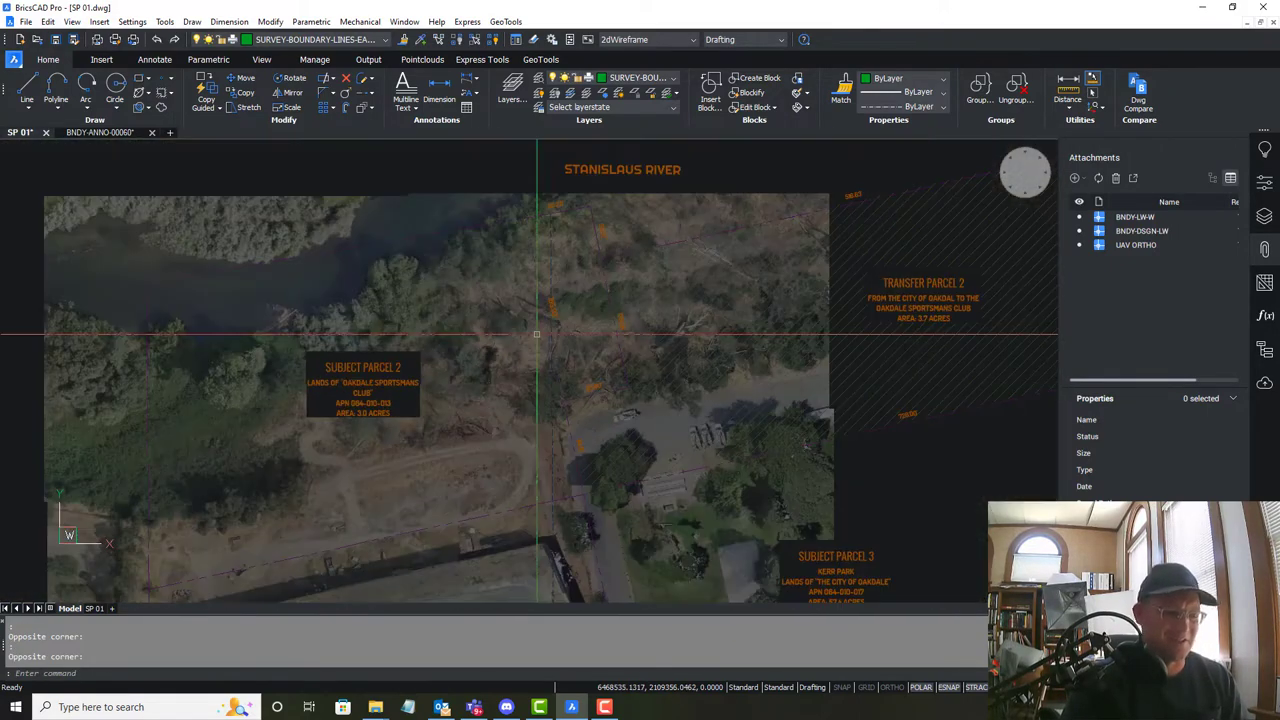
{"action": "key", "text": "Escape"}
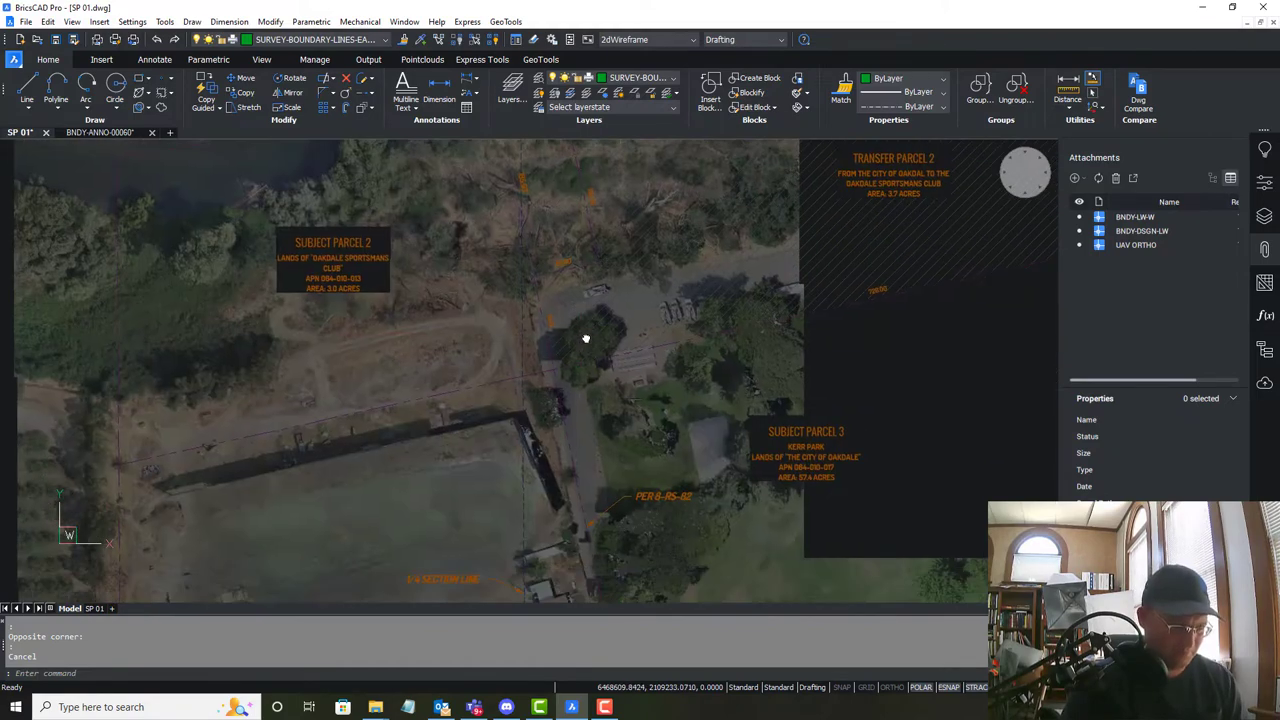
Examine the proposed lot line along the park road at the north edge of Transfer Parcel 1 against the orthophoto.
{"action": "middle_click_drag", "start_coordinate": [657, 458], "coordinate": [627, 334]}
{"action": "mouse_move", "coordinate": [660, 450]}
{"action": "middle_mouse_down"}
{"action": "mouse_move", "coordinate": [628, 508]}
{"action": "mouse_move", "coordinate": [594, 508]}
{"action": "mouse_move", "coordinate": [594, 451]}
{"action": "mouse_move", "coordinate": [566, 432]}
{"action": "middle_mouse_up"}
{"action": "scroll", "coordinate": [566, 432], "scroll_direction": "up", "scroll_amount": 6}
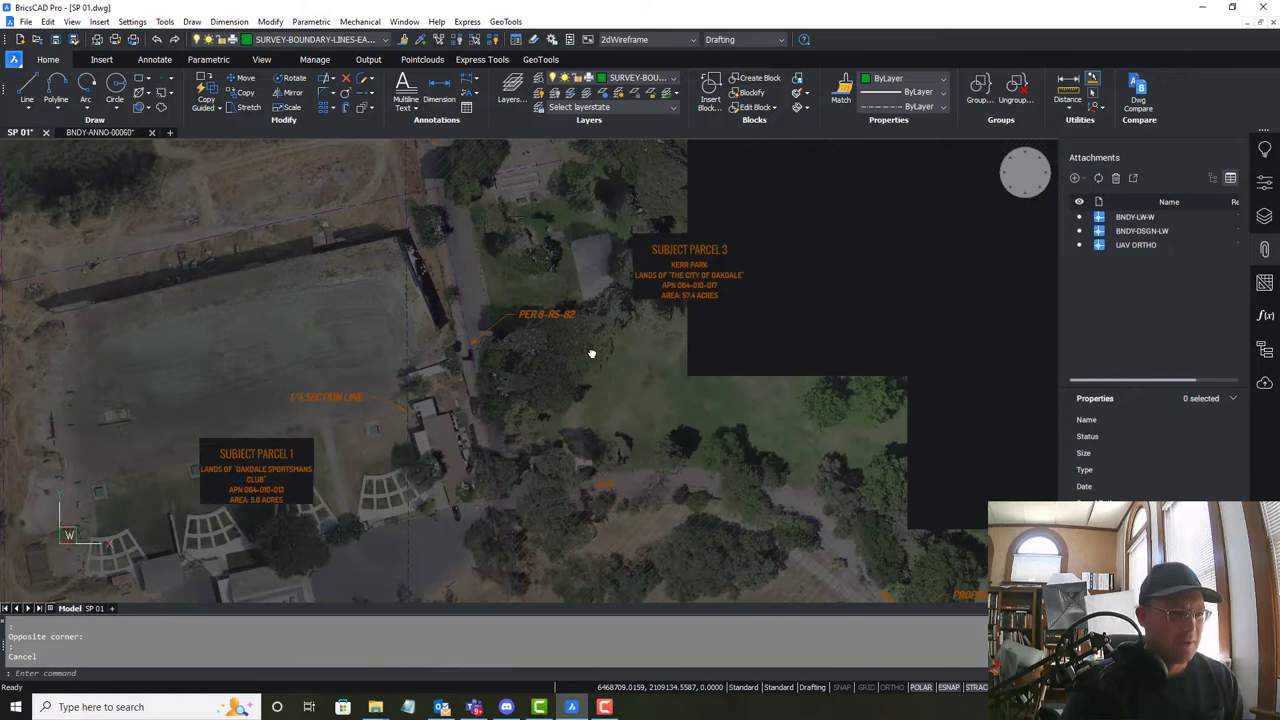
{"action": "scroll", "coordinate": [487, 285], "scroll_direction": "up", "scroll_amount": 2}
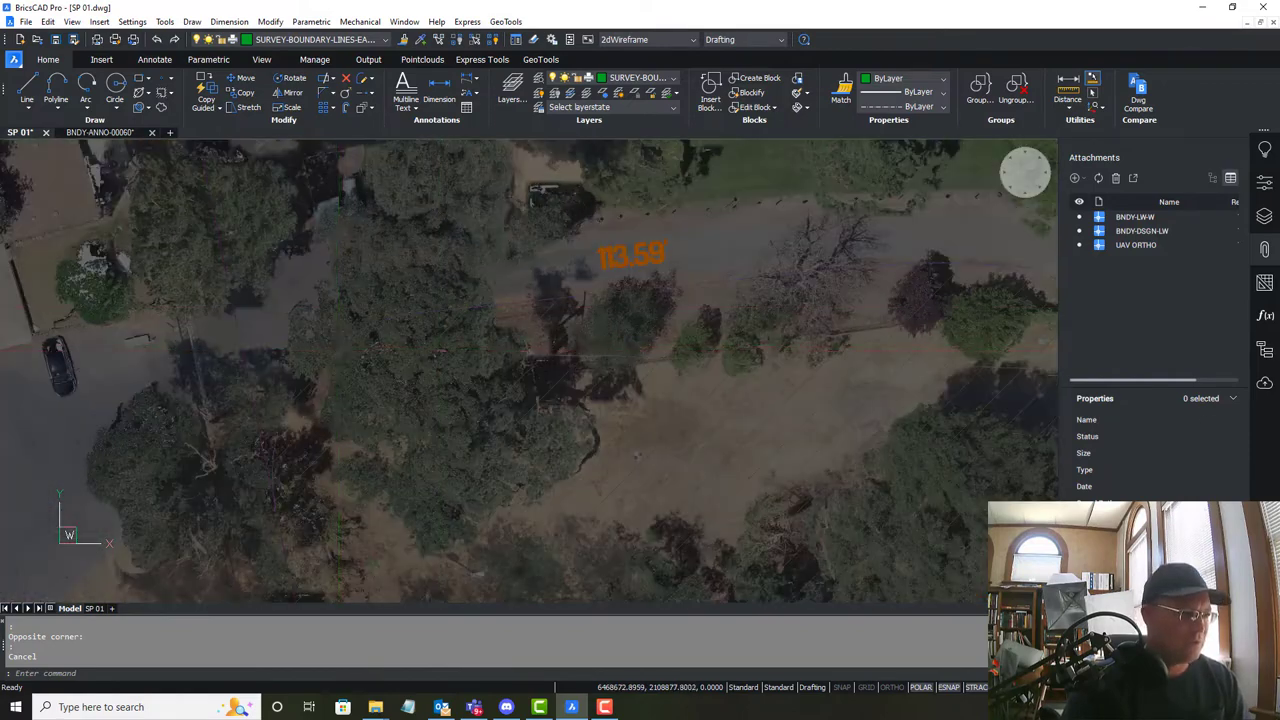
{"action": "scroll", "coordinate": [515, 326], "scroll_direction": "down", "scroll_amount": 1}
{"action": "middle_click_drag", "start_coordinate": [515, 326], "coordinate": [493, 428]}
{"action": "scroll", "coordinate": [493, 428], "scroll_direction": "down", "scroll_amount": 1}
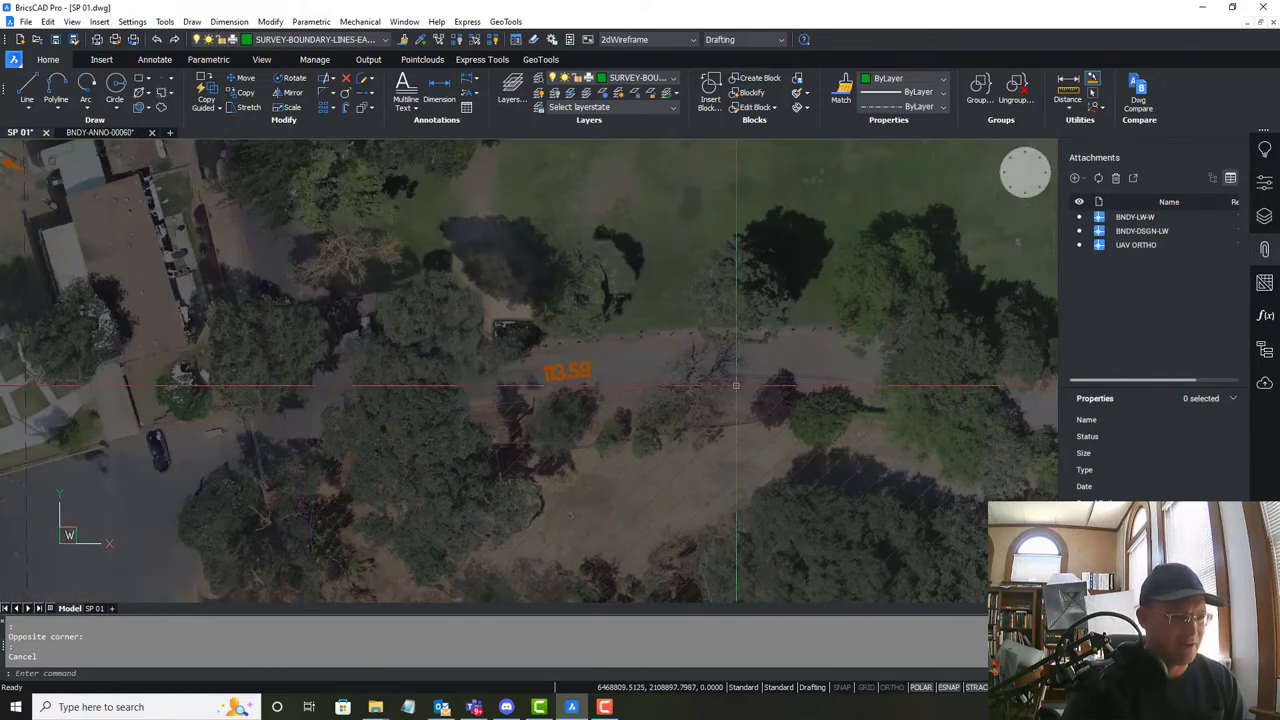
Add a multileader pointing to the park road north of Transfer Parcel 1, reading "PROPOSED BOUNDARY RUNS ALONG EDGE-OF-PAVEMENT.".
{"action": "middle_click_drag", "start_coordinate": [850, 578], "coordinate": [384, 396]}
{"action": "middle_click_drag", "start_coordinate": [615, 463], "coordinate": [508, 405]}
{"action": "scroll", "coordinate": [666, 398], "scroll_direction": "down", "scroll_amount": 4}
{"action": "middle_click_drag", "start_coordinate": [461, 335], "coordinate": [540, 430]}
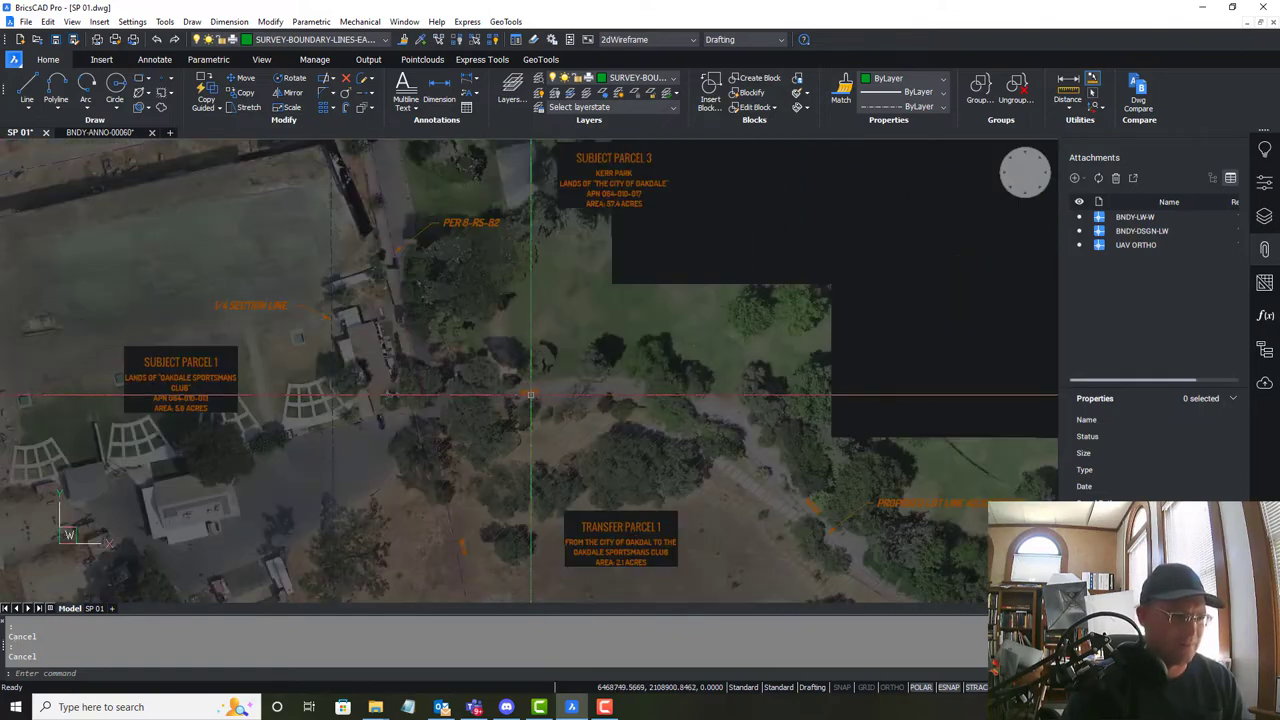
{"action": "scroll", "coordinate": [532, 400], "scroll_direction": "up", "scroll_amount": 2}
{"action": "scroll", "coordinate": [548, 364], "scroll_direction": "up", "scroll_amount": 1}
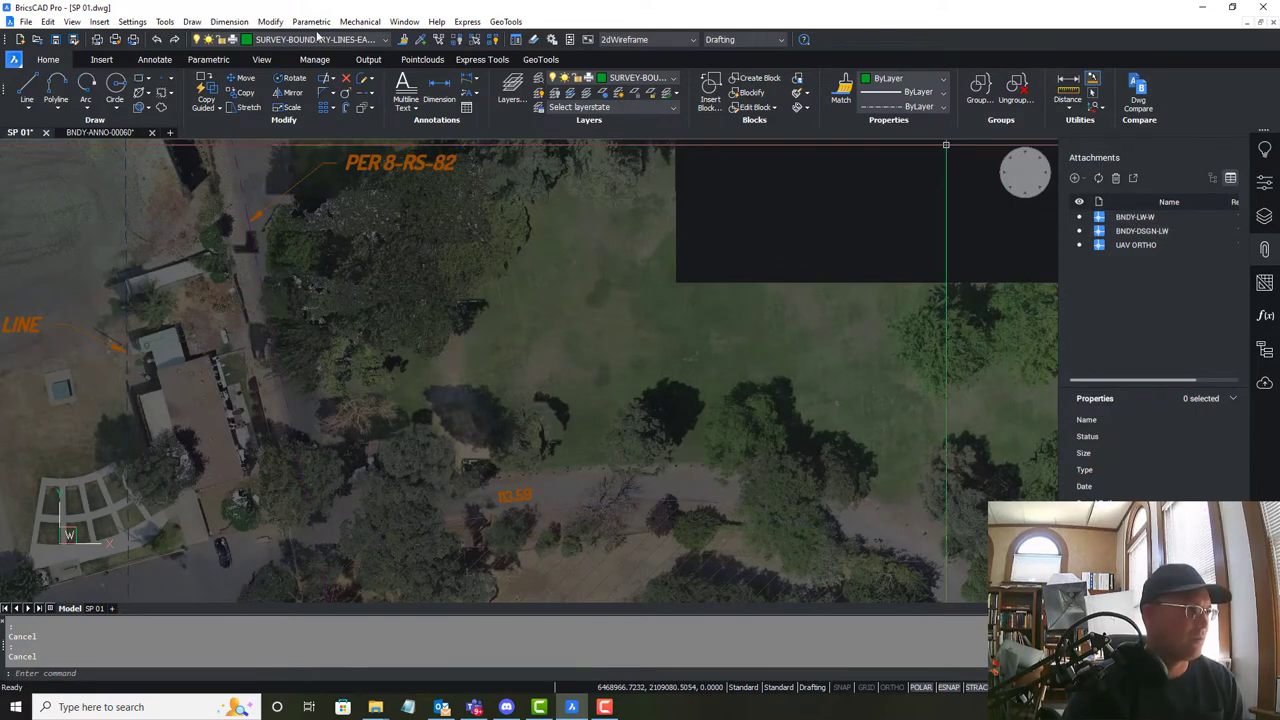
{"action": "left_click", "coordinate": [662, 318]}
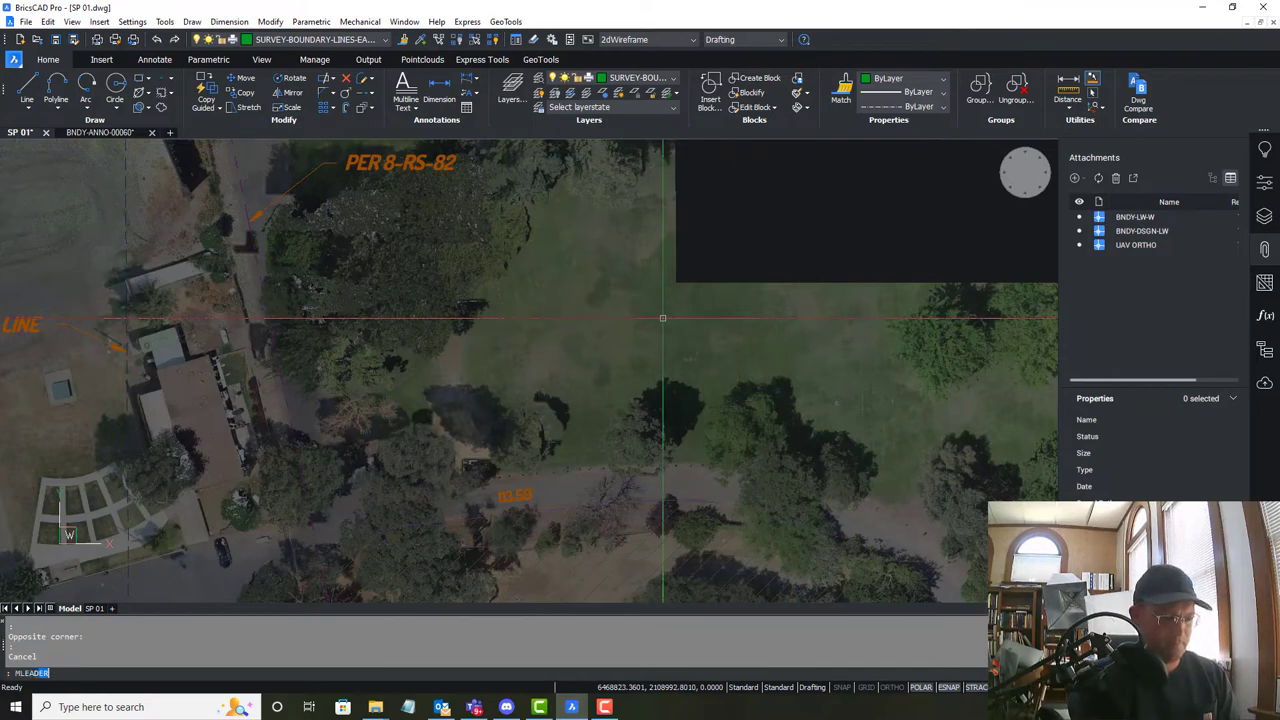
{"action": "key", "text": "Return"}
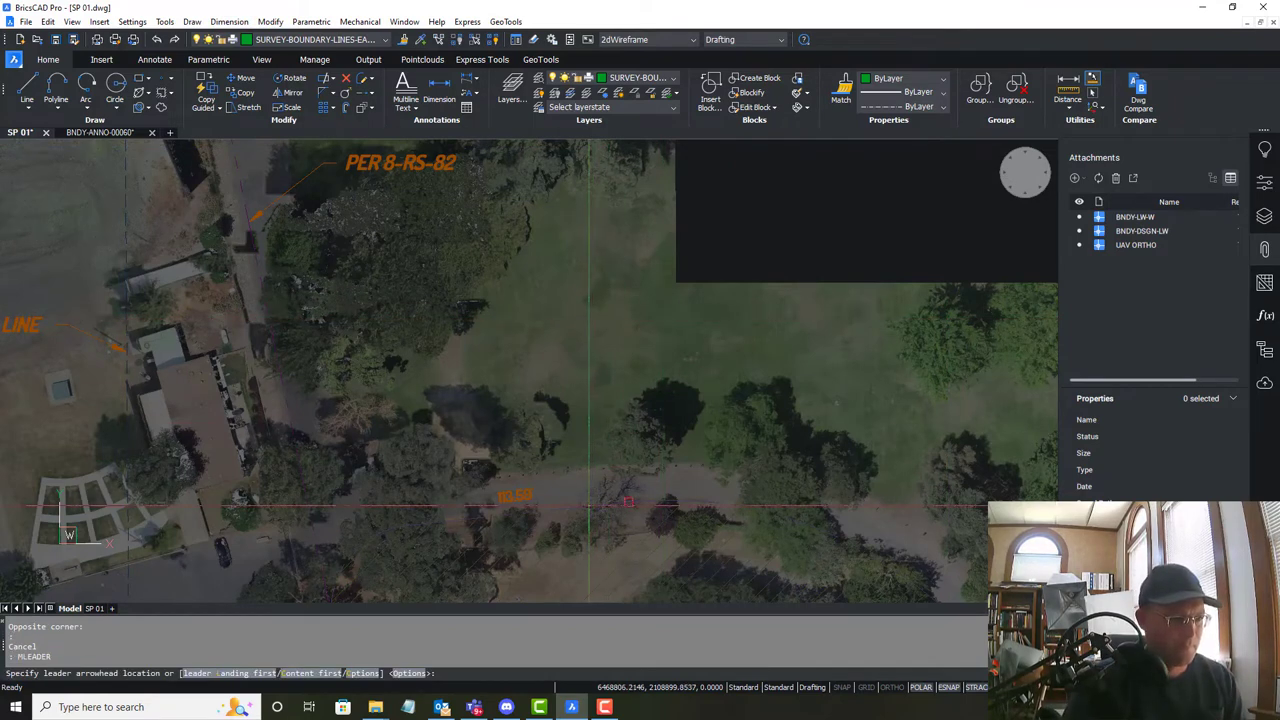
{"action": "left_click", "coordinate": [628, 500]}
{"action": "scroll", "coordinate": [716, 335], "scroll_direction": "up", "scroll_amount": 3}
{"action": "left_click", "coordinate": [706, 326]}
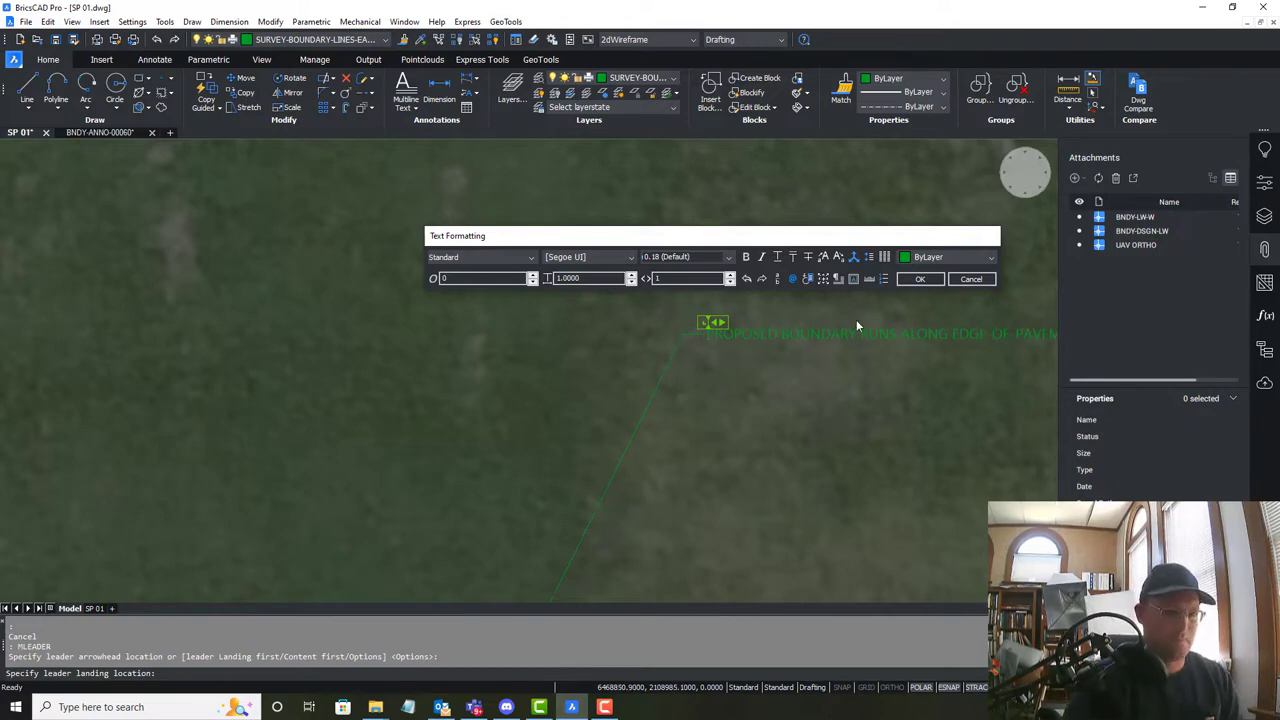
{"action": "scroll", "coordinate": [845, 372], "scroll_direction": "down", "scroll_amount": 3}
{"action": "scroll", "coordinate": [921, 387], "scroll_direction": "up", "scroll_amount": 3}
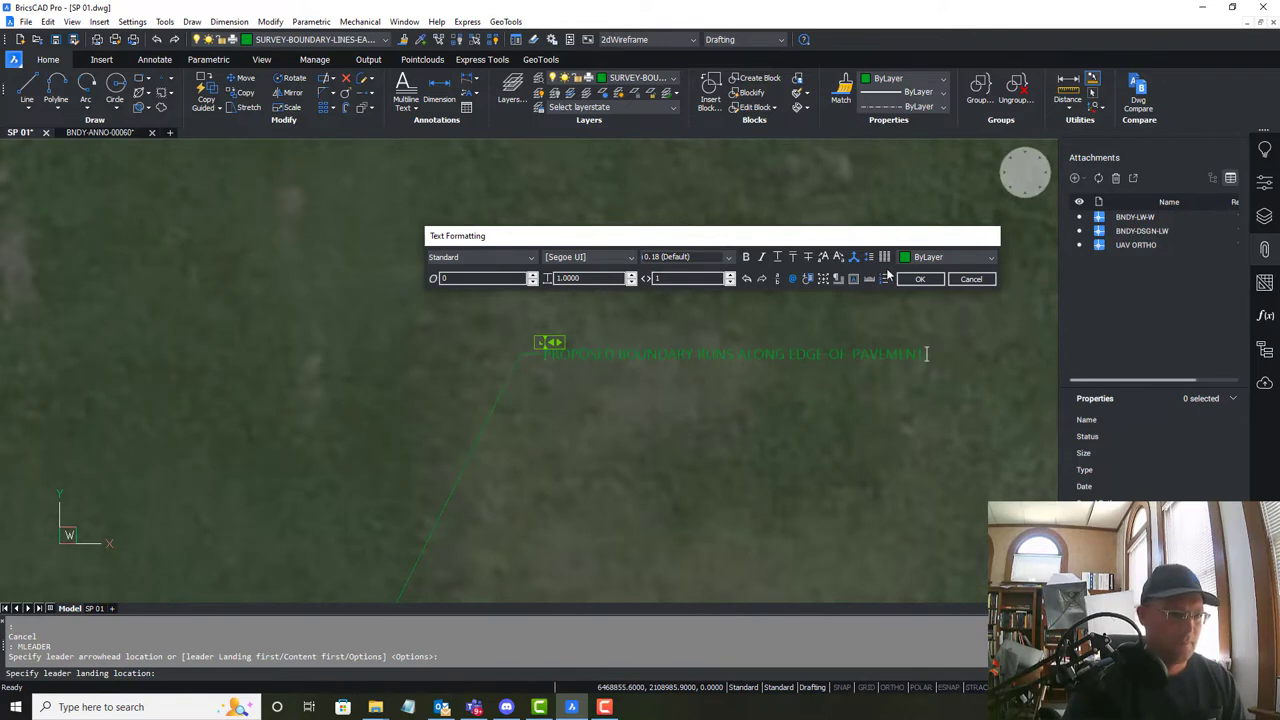
{"action": "left_click", "coordinate": [926, 284]}
{"action": "scroll", "coordinate": [748, 335], "scroll_direction": "down", "scroll_amount": 2}
{"action": "key", "text": "Escape"}
Put the new edge-of-pavement multileader on the SURVEY-BOUNDARY-TEXT layer.
{"action": "left_click", "coordinate": [760, 352]}
{"action": "left_click", "coordinate": [729, 329]}
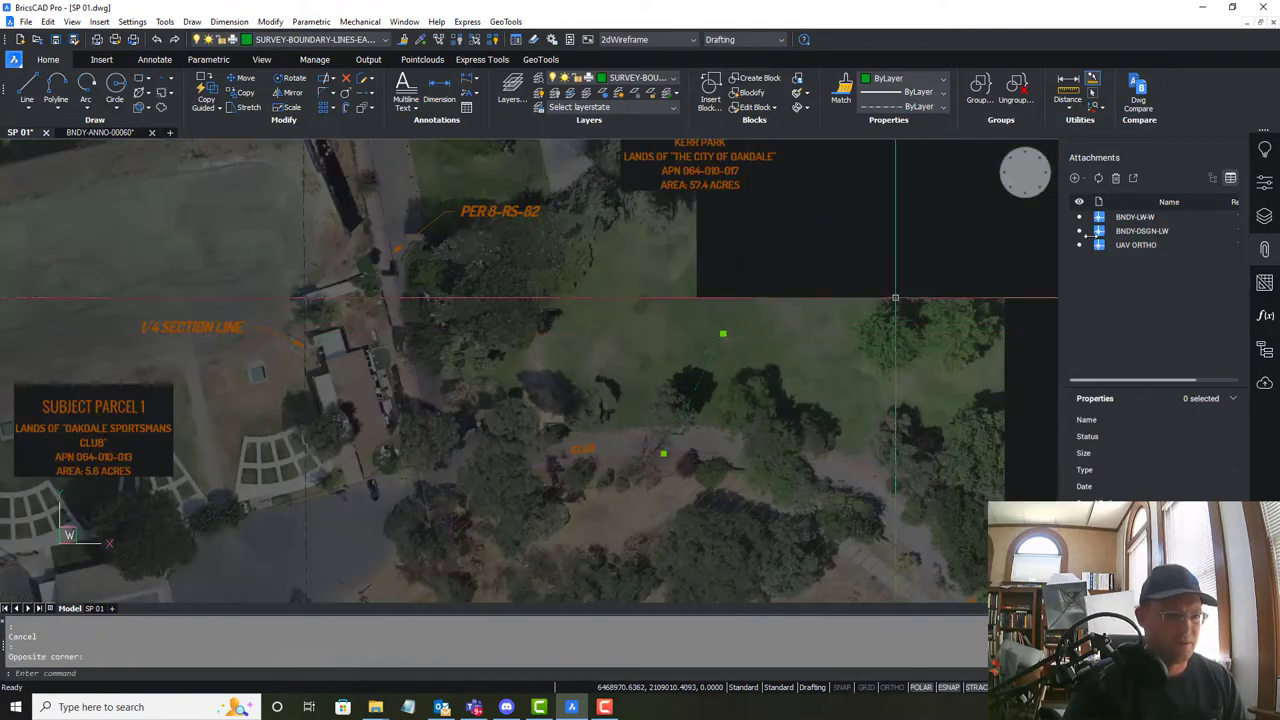
{"action": "left_click", "coordinate": [1264, 182]}
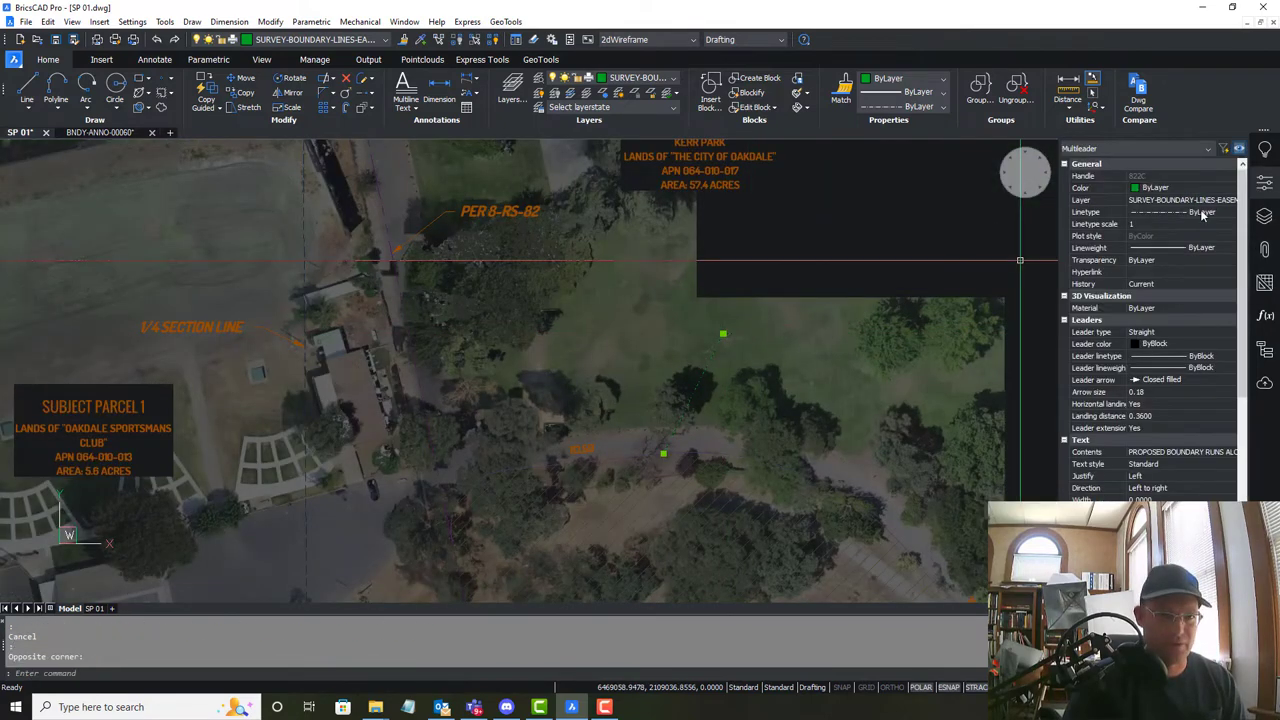
{"action": "left_click", "coordinate": [1197, 201]}
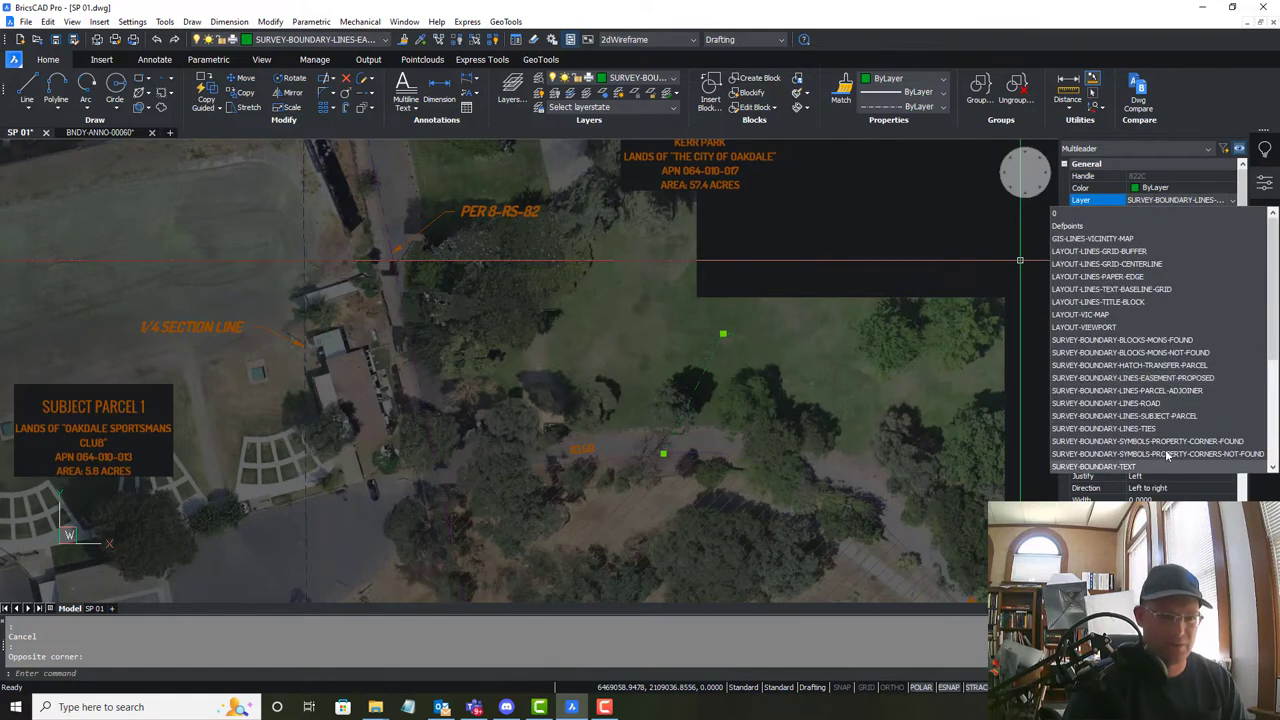
{"action": "left_click", "coordinate": [1163, 467]}
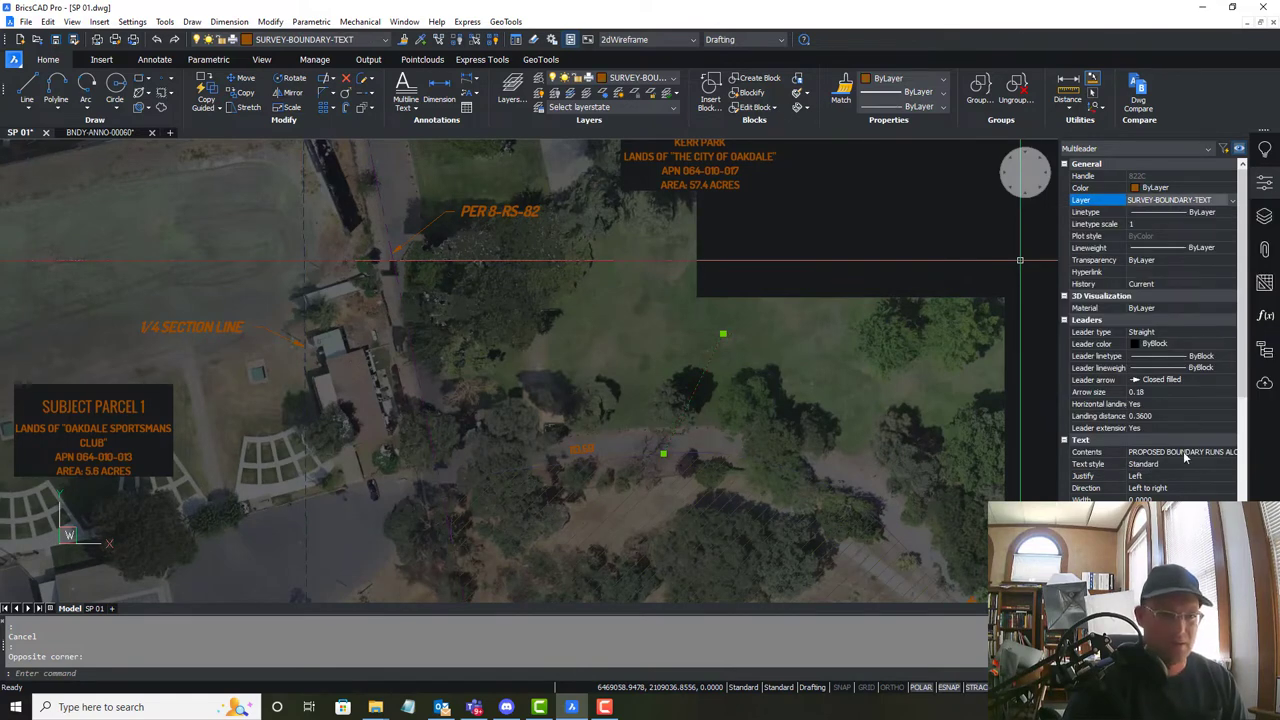
Set the multileader's text height to 0.1 and its landing gap to 0.05.
{"action": "scroll", "coordinate": [1187, 465], "scroll_direction": "down", "scroll_amount": 1}
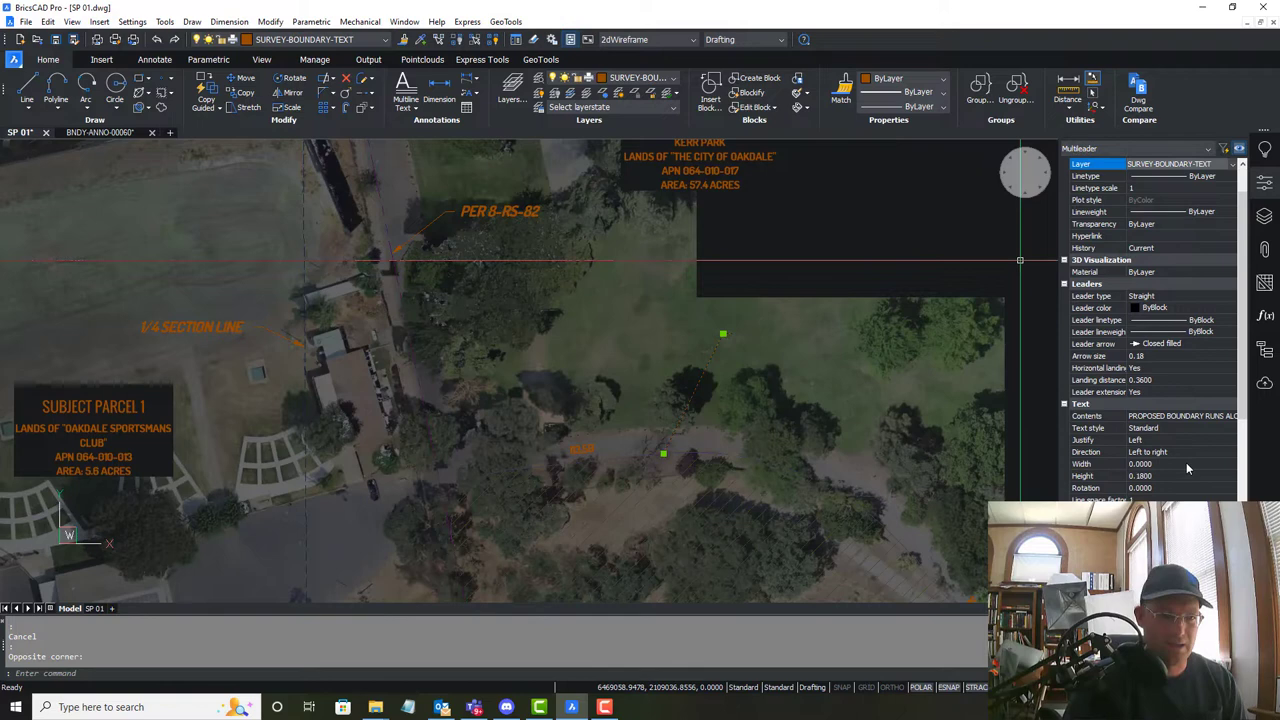
{"action": "scroll", "coordinate": [1187, 450], "scroll_direction": "down", "scroll_amount": 2}
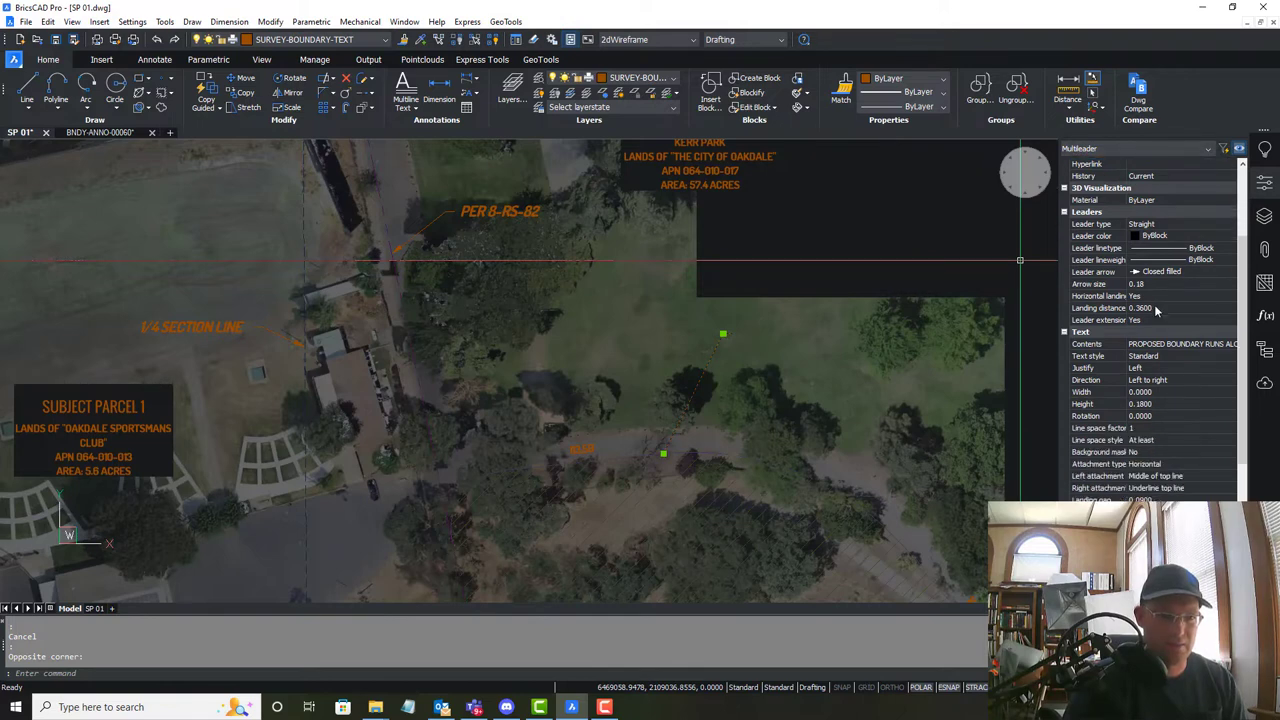
{"action": "scroll", "coordinate": [1180, 357], "scroll_direction": "down", "scroll_amount": 3}
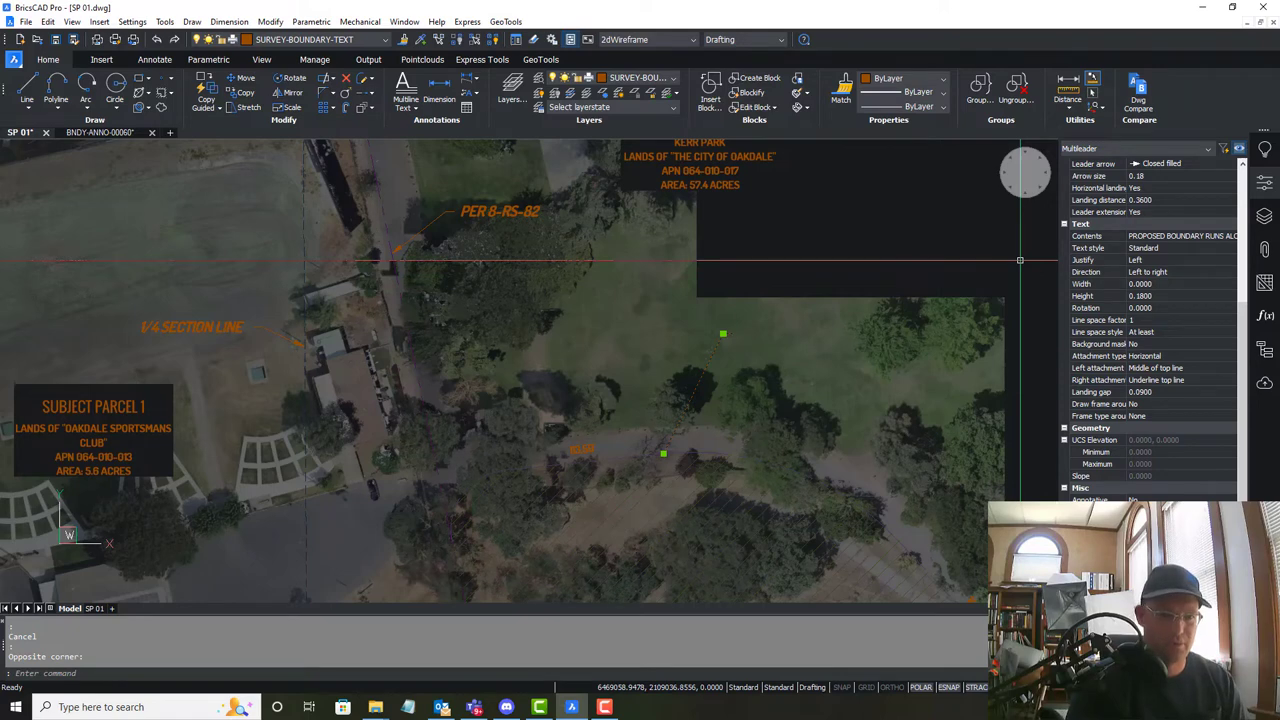
{"action": "left_click", "coordinate": [1195, 296]}
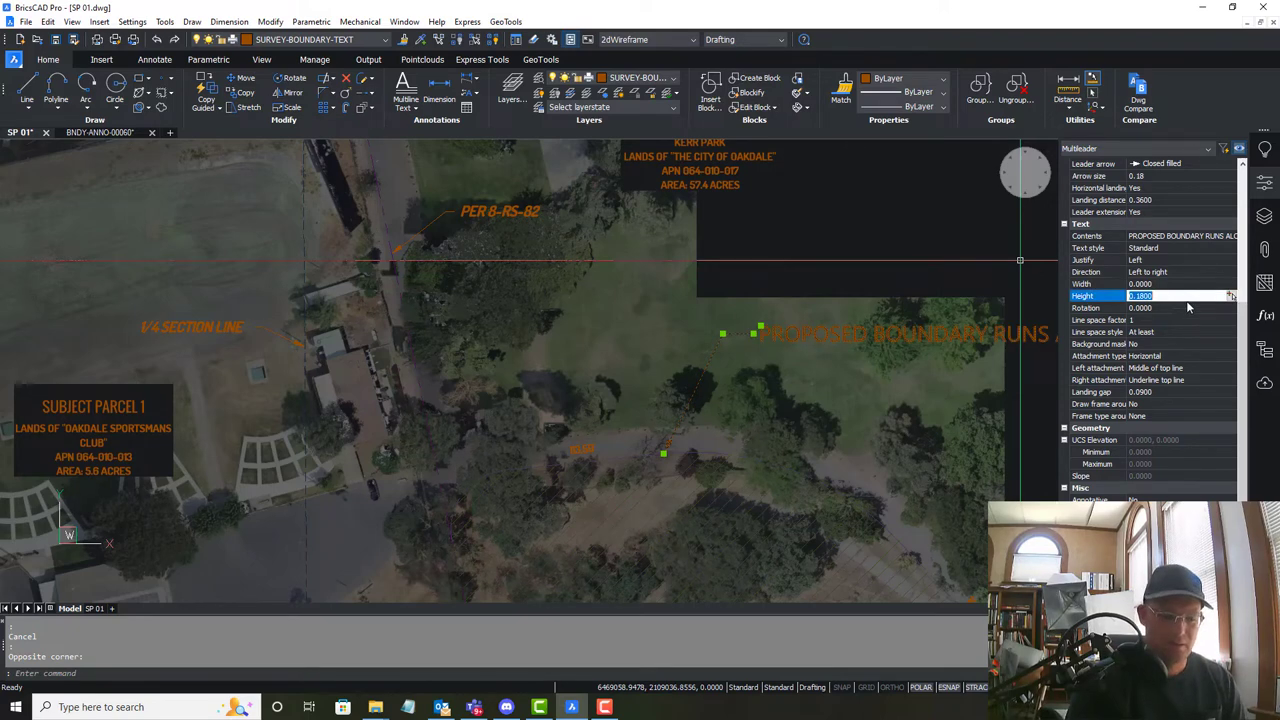
{"action": "type", "text": "0.1"}
{"action": "key", "text": "Return"}
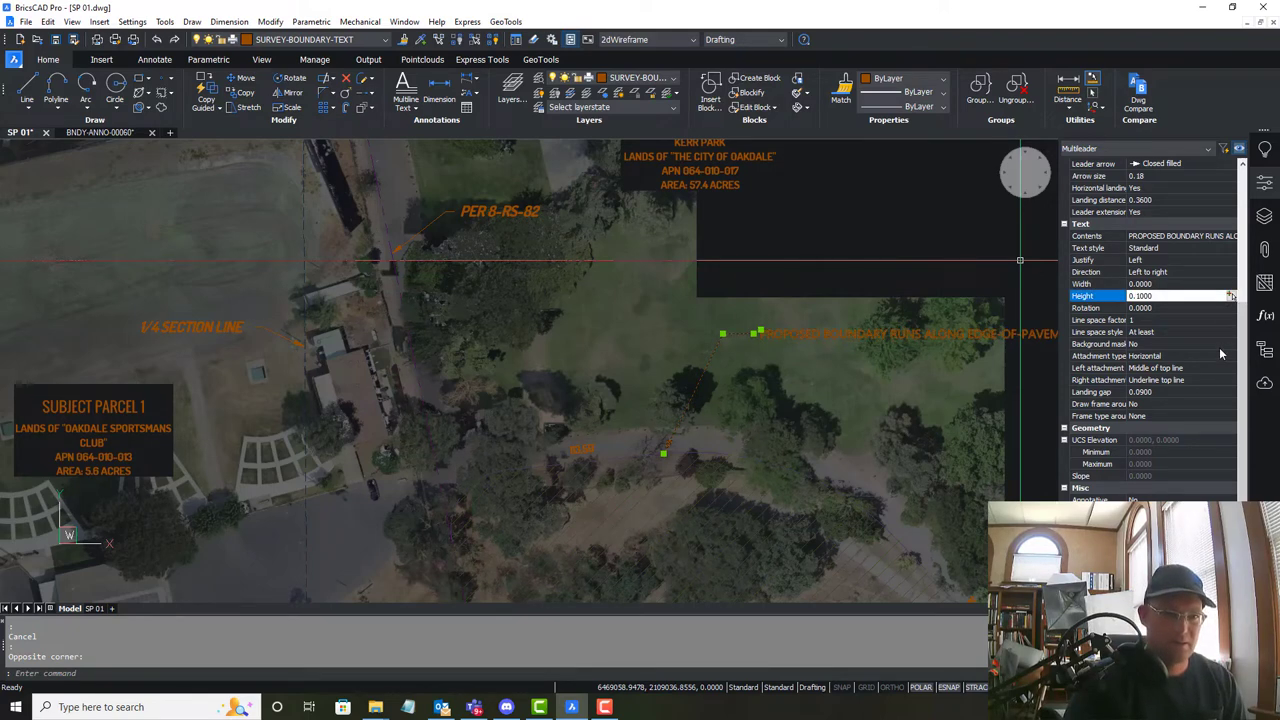
{"action": "left_click", "coordinate": [1187, 392]}
{"action": "type", "text": "0.0"}
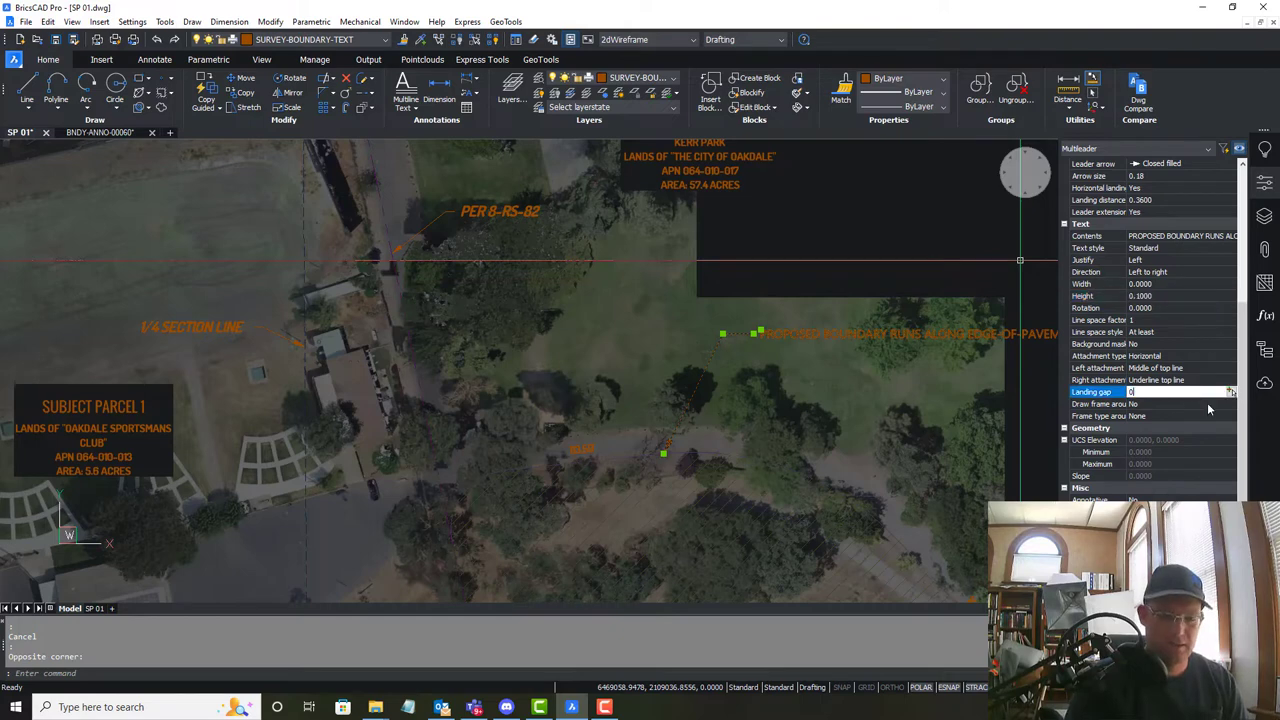
{"action": "type", "text": "5"}
{"action": "key", "text": "Return"}
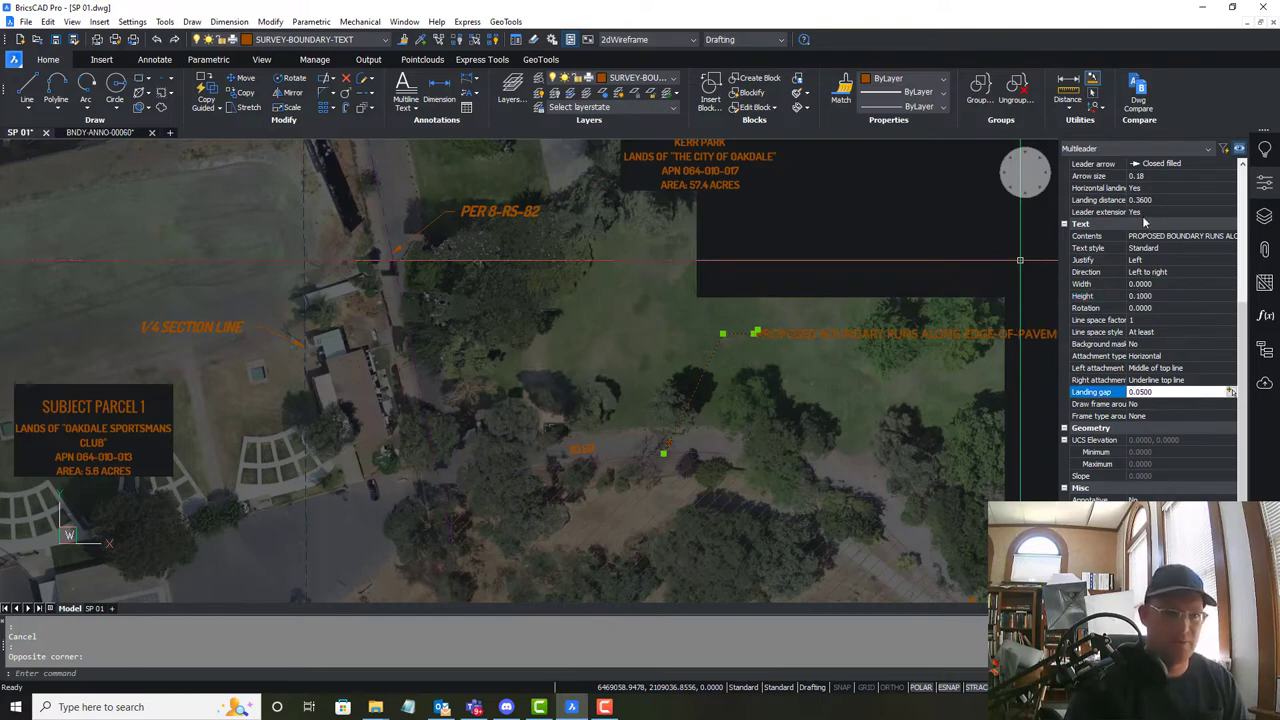
Set the multileader's landing distance to 0.01 and its arrow size to 0.1.
{"action": "scroll", "coordinate": [1143, 213], "scroll_direction": "up", "scroll_amount": 1}
{"action": "left_click", "coordinate": [1167, 236]}
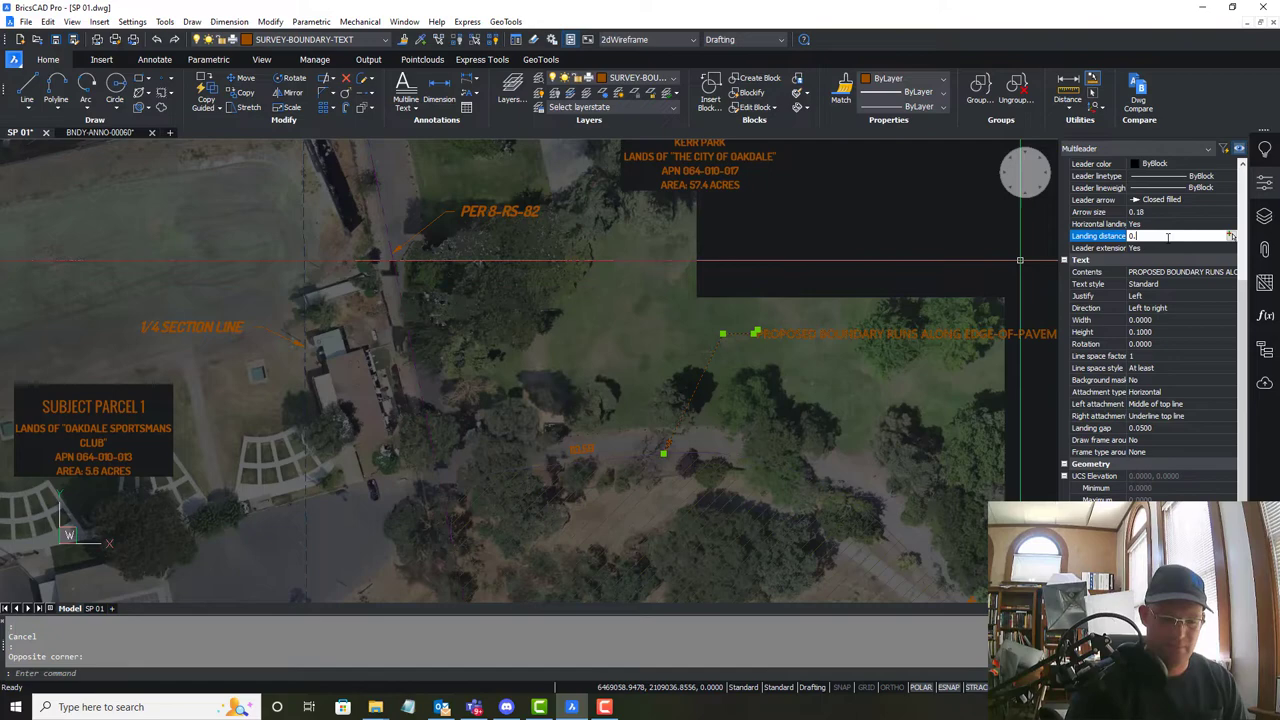
{"action": "type", "text": "0.010"}
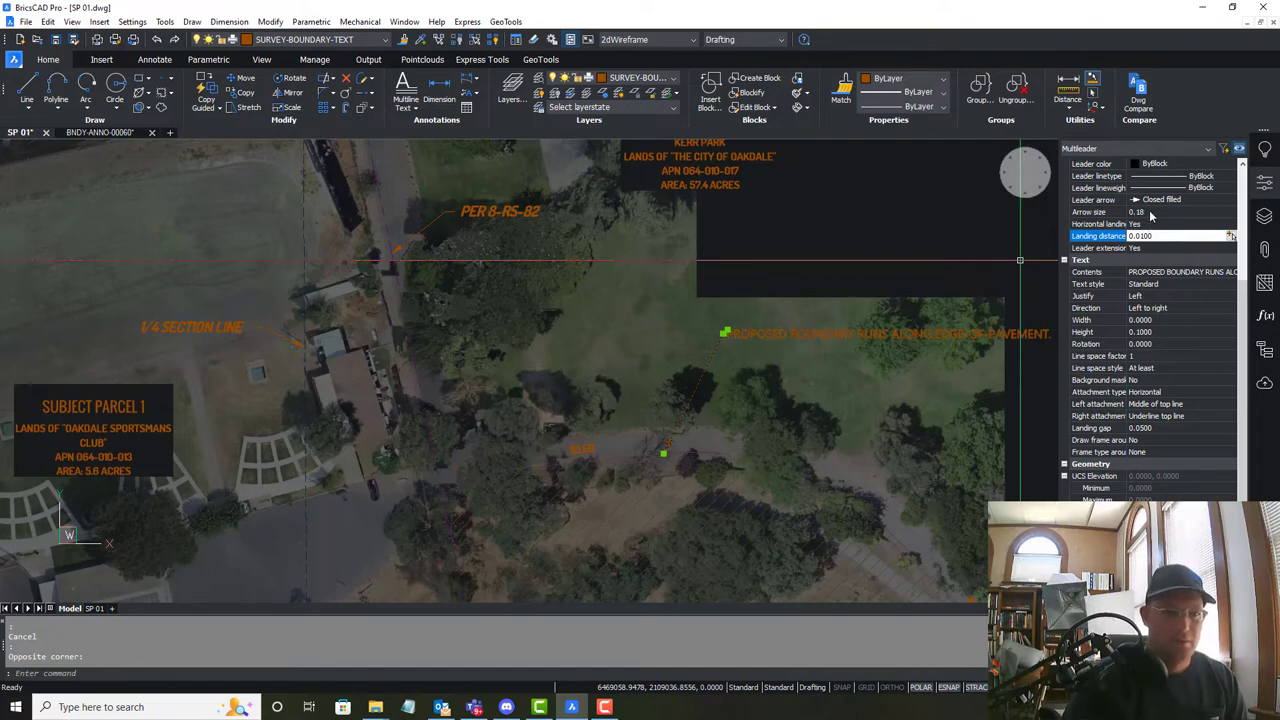
{"action": "left_click", "coordinate": [1150, 212]}
{"action": "key", "text": "Return"}
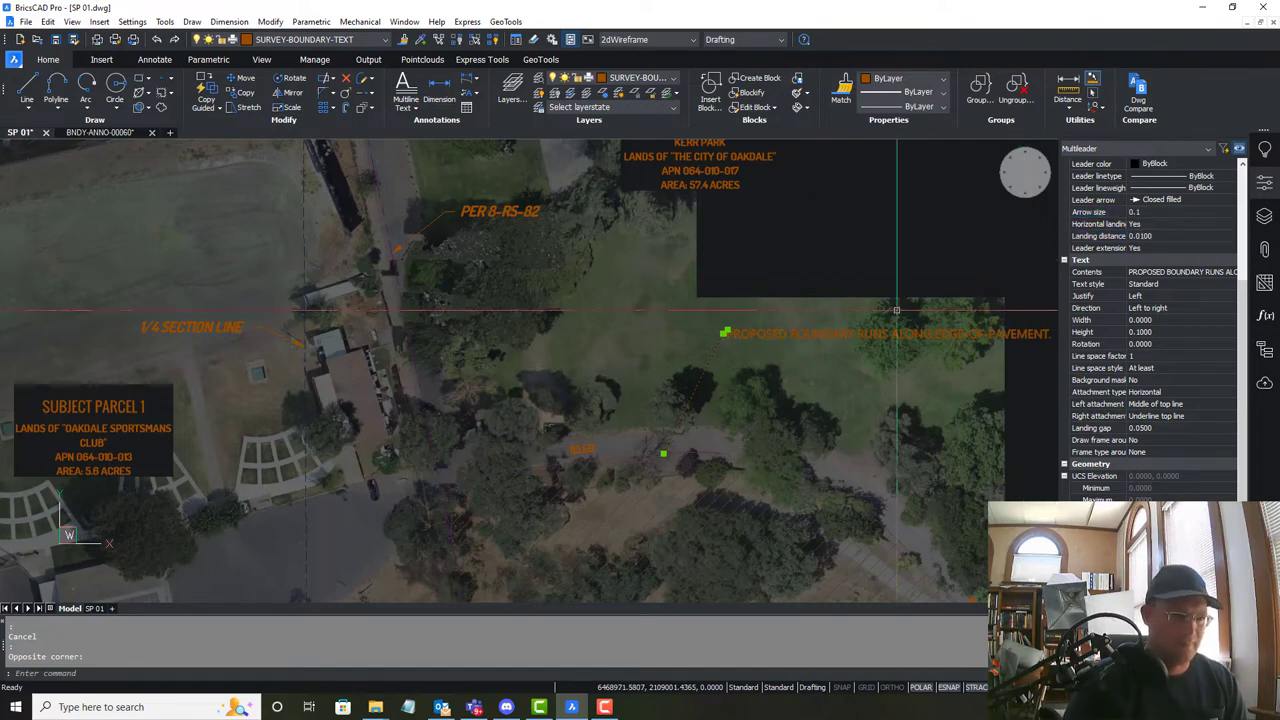
Change the multileader's text style to Dosis Regular.
{"action": "scroll", "coordinate": [810, 372], "scroll_direction": "up", "scroll_amount": 2}
{"action": "left_click", "coordinate": [1198, 284]}
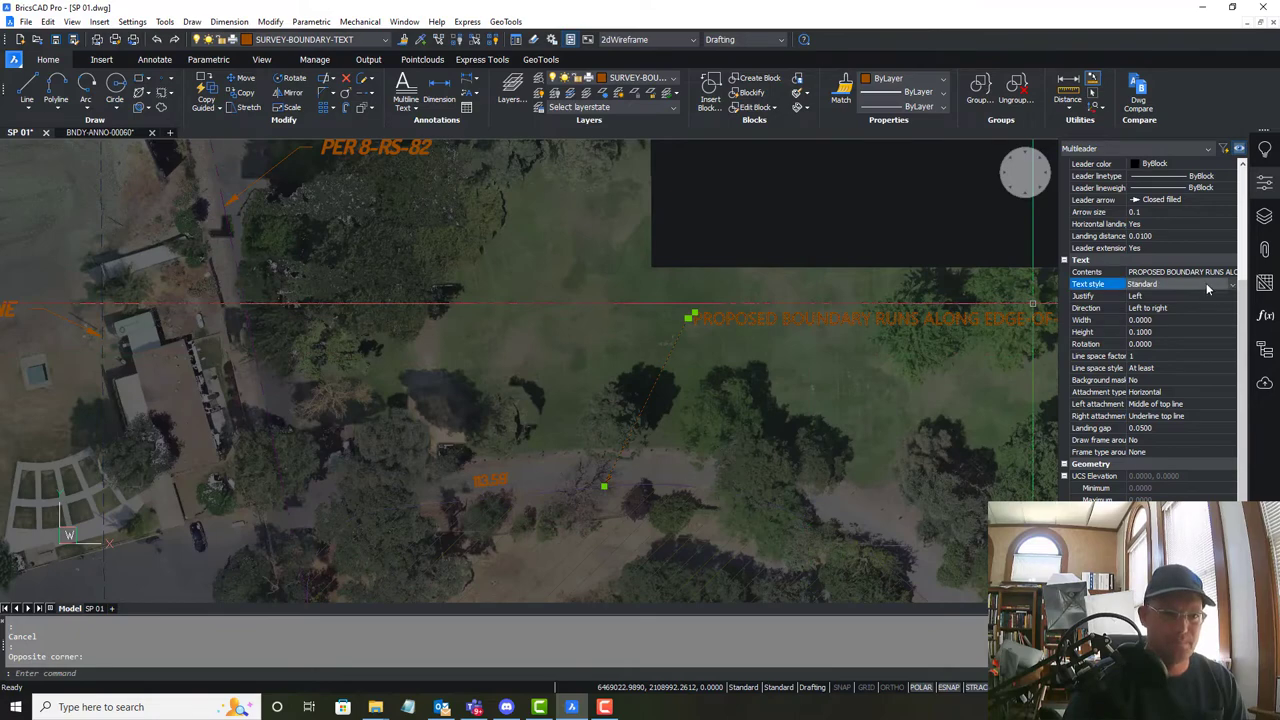
{"action": "left_click", "coordinate": [1206, 283]}
{"action": "left_click", "coordinate": [1132, 319]}
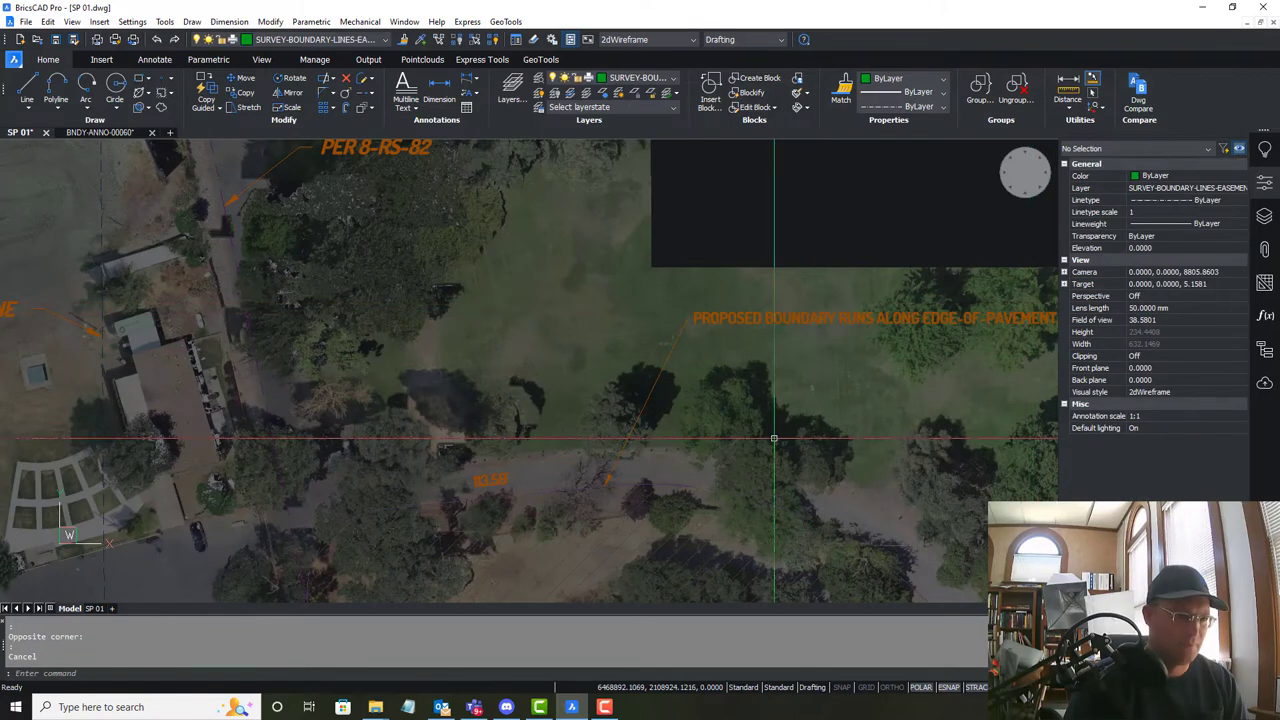
Increase the multileader's landing distance to 0.1.
{"action": "scroll", "coordinate": [471, 357], "scroll_direction": "up", "scroll_amount": 5}
{"action": "left_click", "coordinate": [404, 260]}
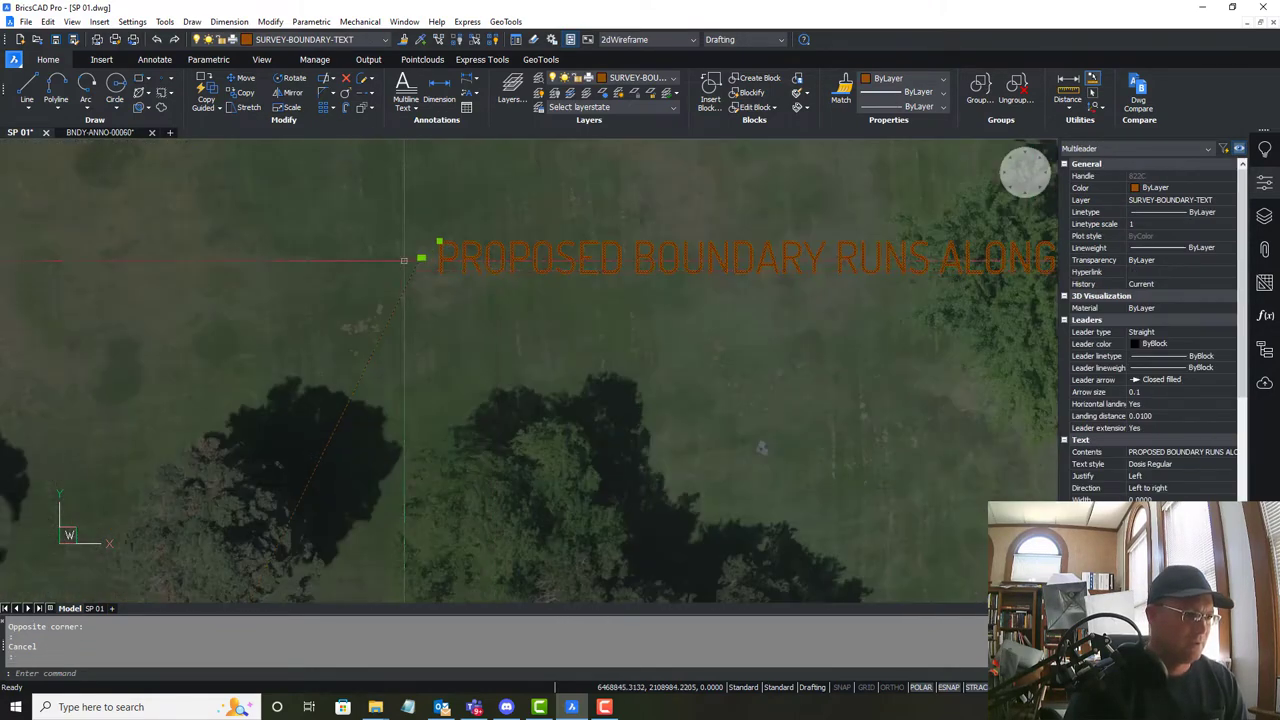
{"action": "left_click", "coordinate": [1174, 418]}
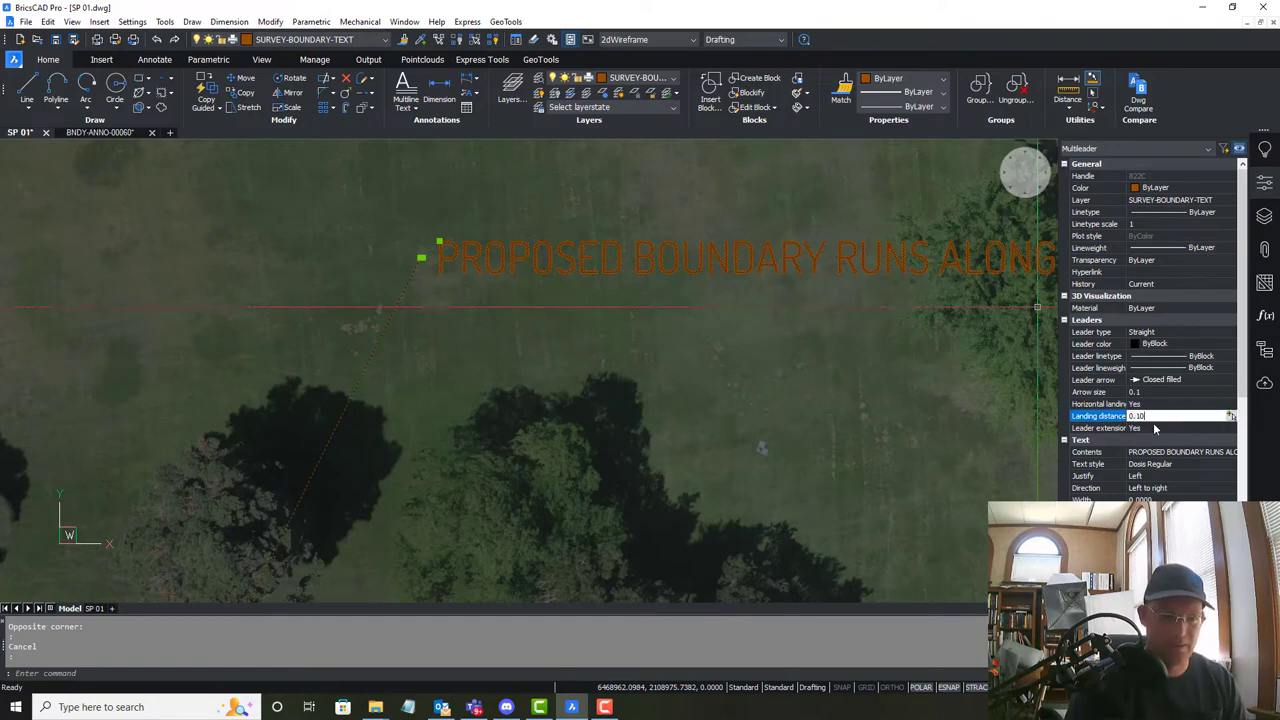
{"action": "key", "text": "Return"}
{"action": "key", "text": "Escape"}
Split the edge-of-pavement note into two lines, breaking the text before "ALONG".
{"action": "scroll", "coordinate": [393, 184], "scroll_direction": "down", "scroll_amount": 4}
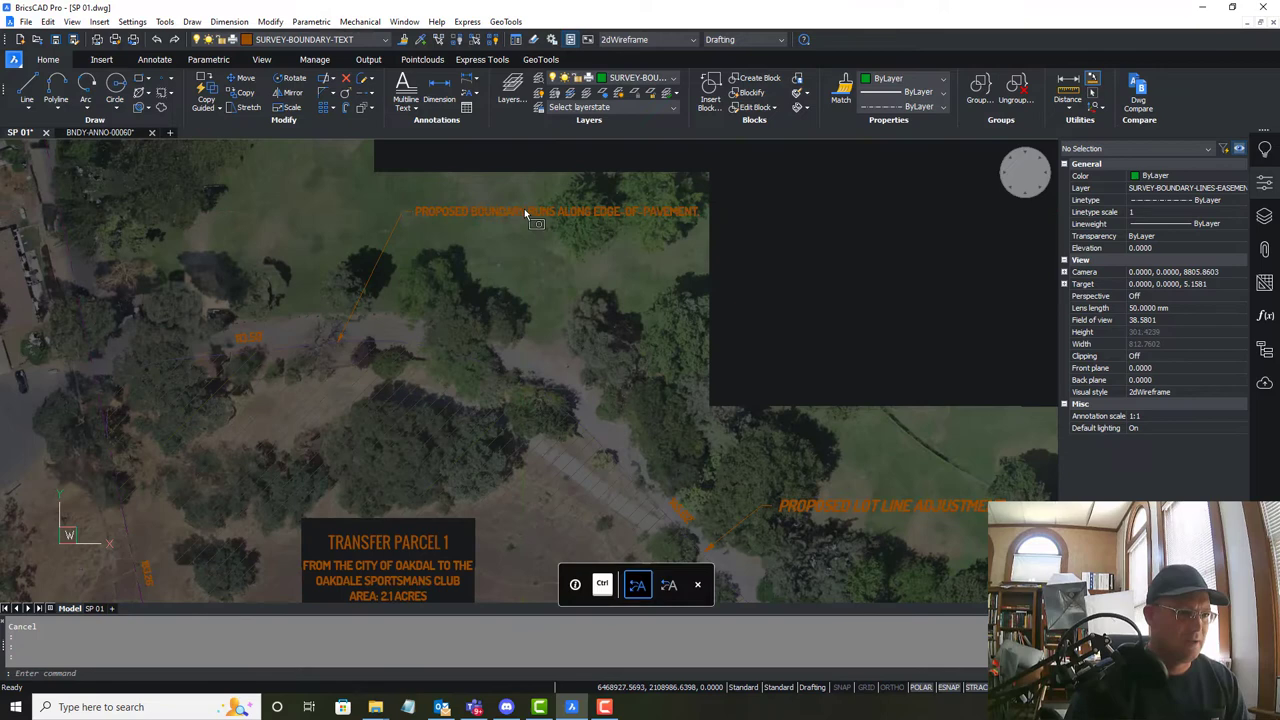
{"action": "double_click", "coordinate": [525, 215]}
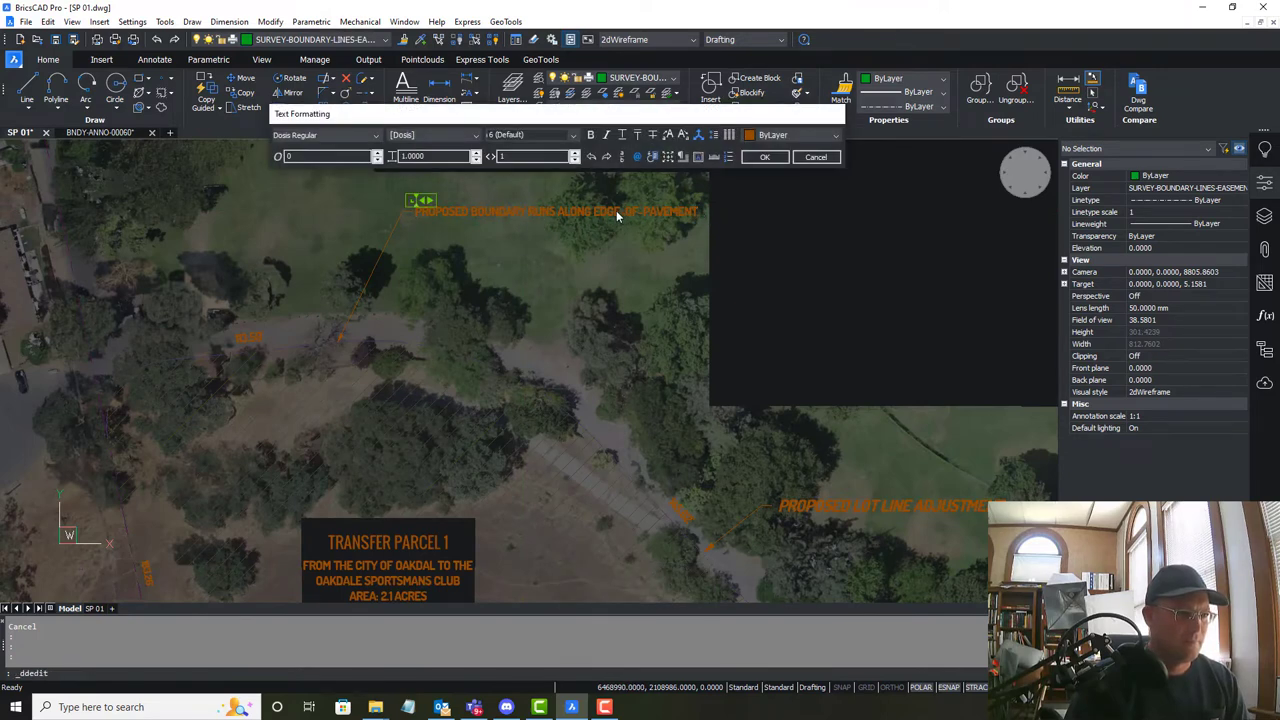
{"action": "key", "text": "Return"}
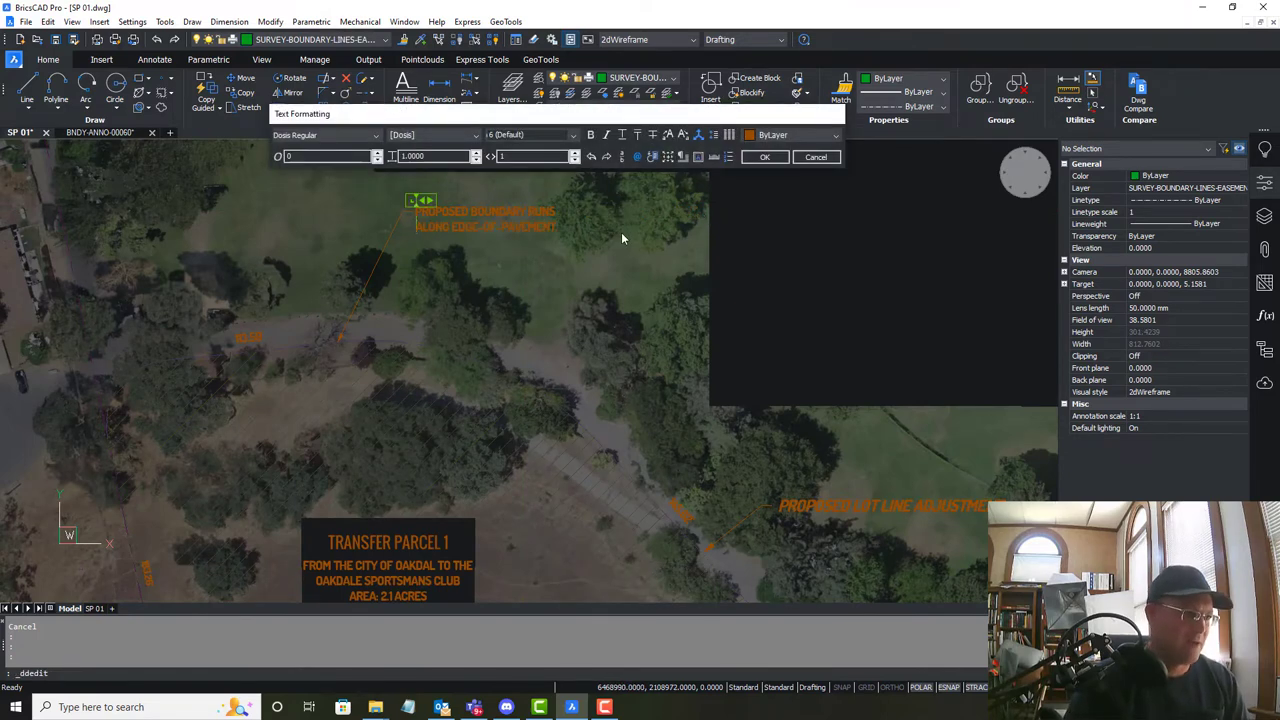
{"action": "left_click", "coordinate": [851, 260]}
{"action": "key", "text": "Escape"}
Copy the two-line edge-of-pavement multileader southeast, farther along the park road.
{"action": "scroll", "coordinate": [482, 335], "scroll_direction": "up", "scroll_amount": 2}
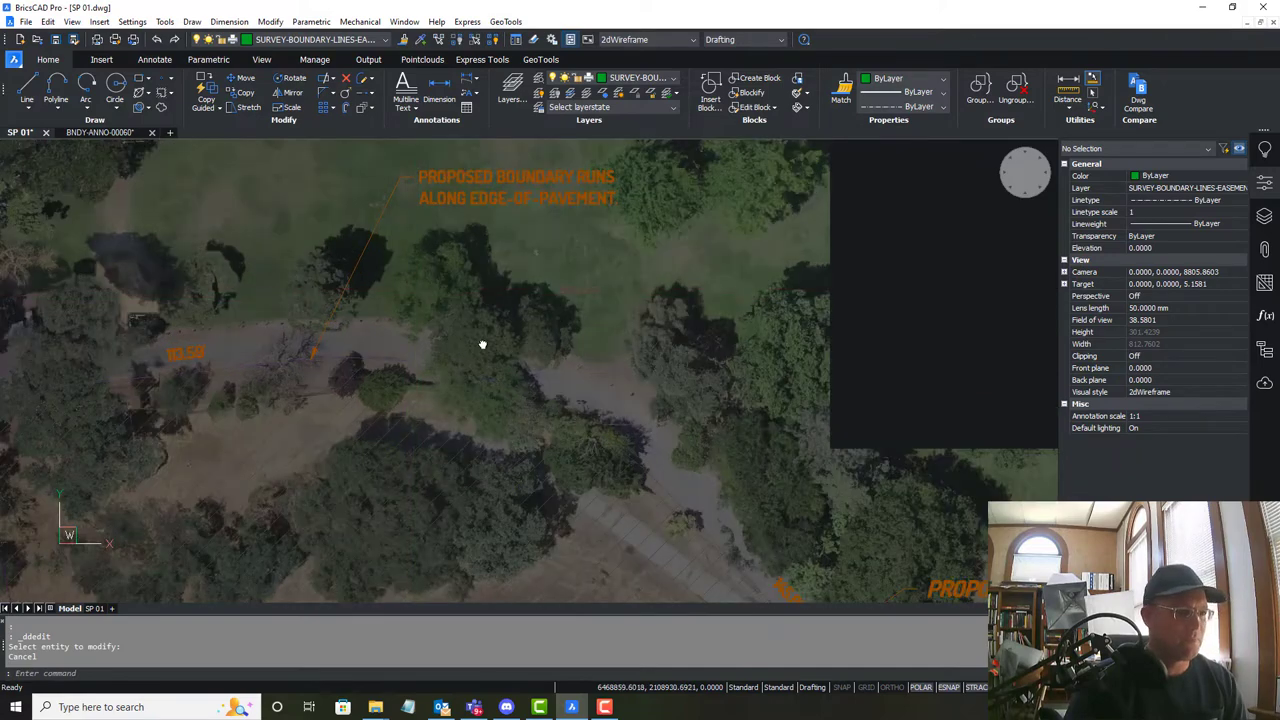
{"action": "type", "text": "COPY"}
{"action": "key", "text": "Return"}
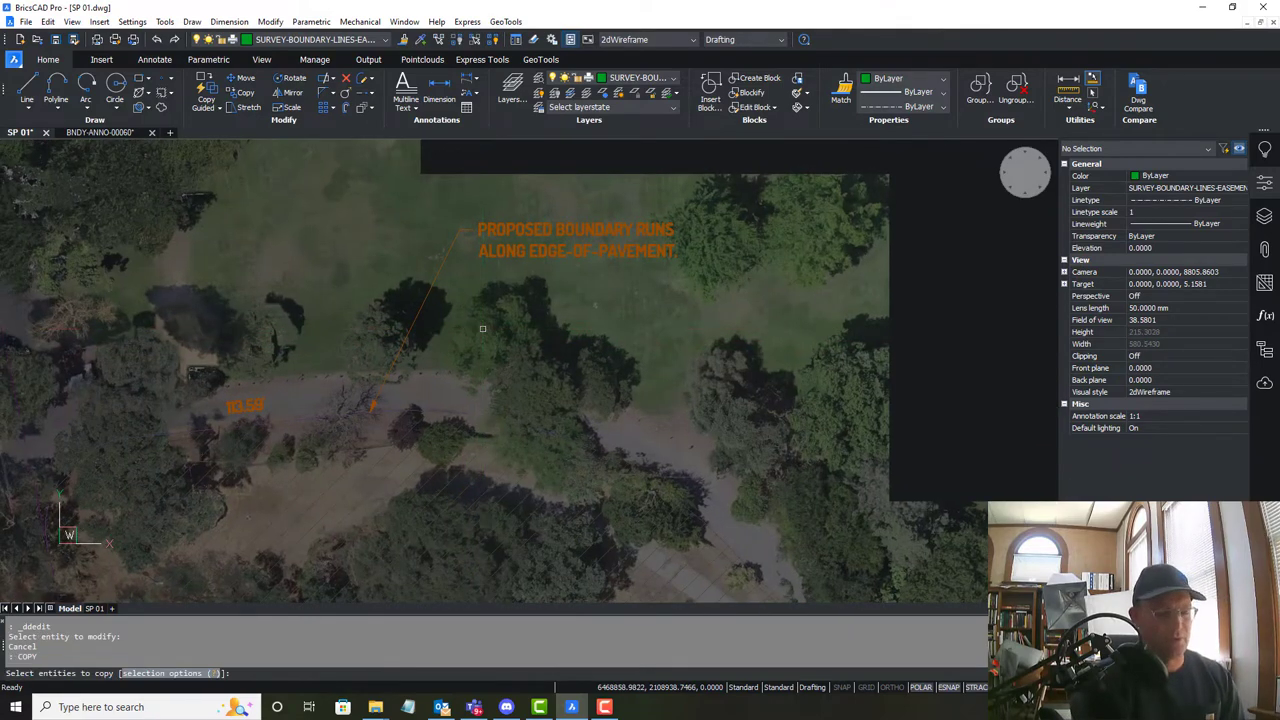
{"action": "key", "text": "Return"}
{"action": "left_click", "coordinate": [519, 254]}
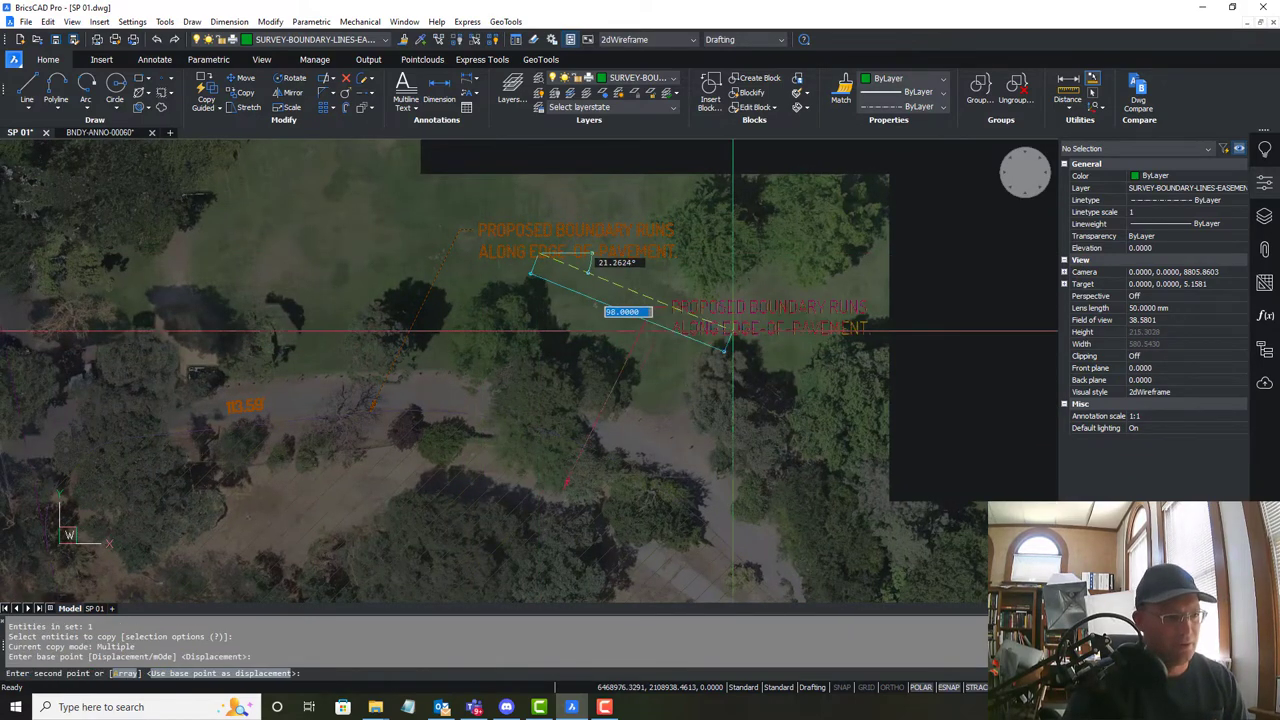
{"action": "left_click", "coordinate": [731, 329]}
{"action": "key", "text": "Escape"}
Move the copied multileader's arrowhead northeast onto the paved road, clear of the trees.
{"action": "scroll", "coordinate": [604, 472], "scroll_direction": "up", "scroll_amount": 3}
{"action": "left_click", "coordinate": [572, 415]}
{"action": "left_click", "coordinate": [572, 415]}
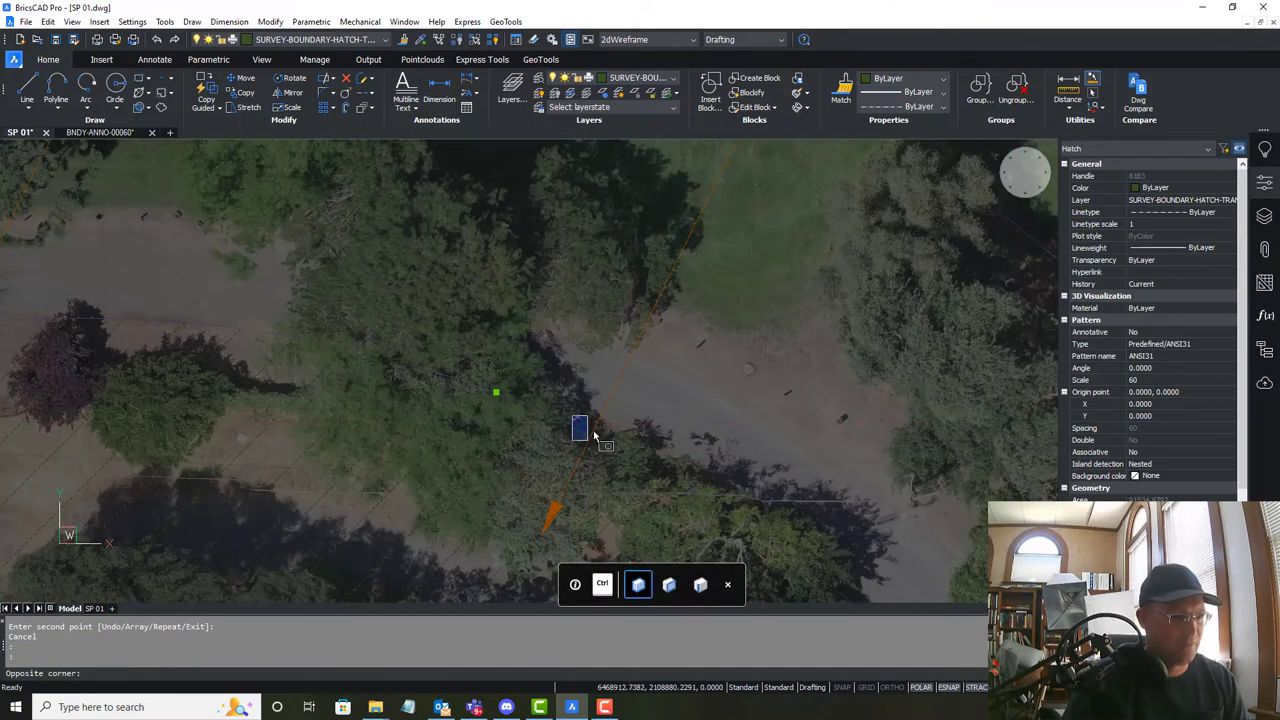
{"action": "key", "text": "Escape"}
{"action": "left_click", "coordinate": [675, 381]}
{"action": "left_click", "coordinate": [621, 335]}
{"action": "left_click", "coordinate": [541, 537]}
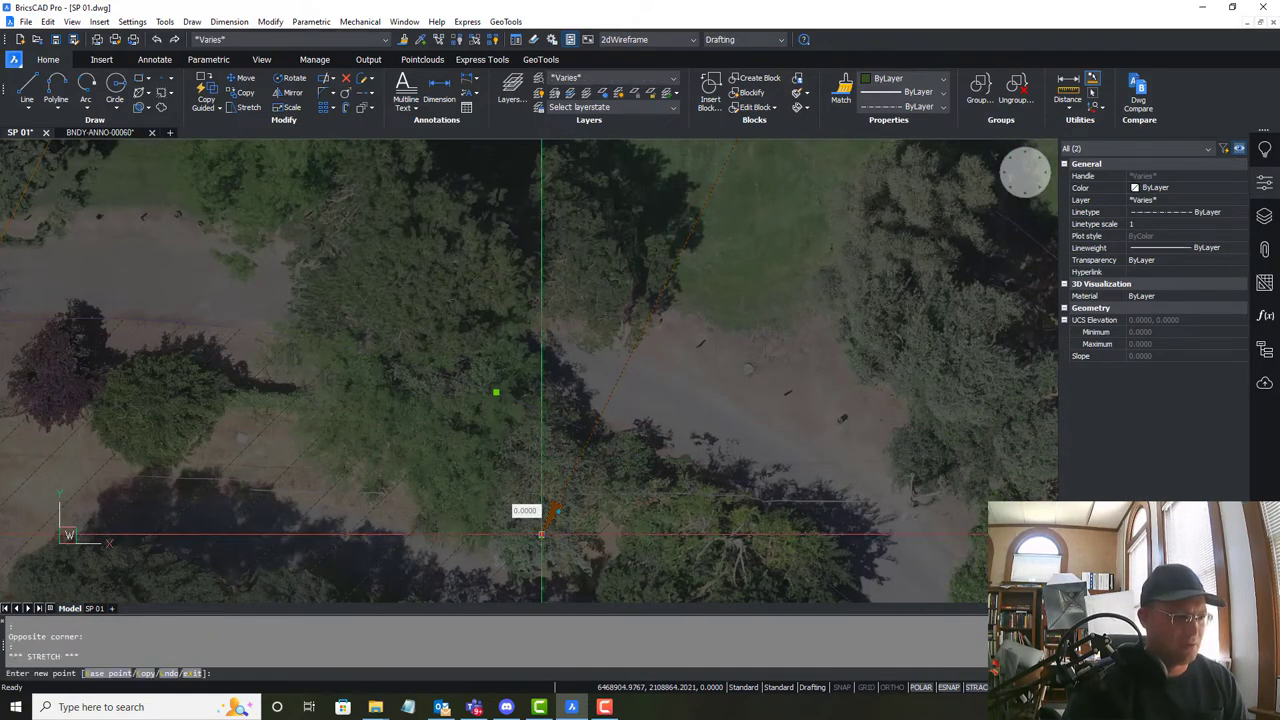
{"action": "key", "text": "Escape"}
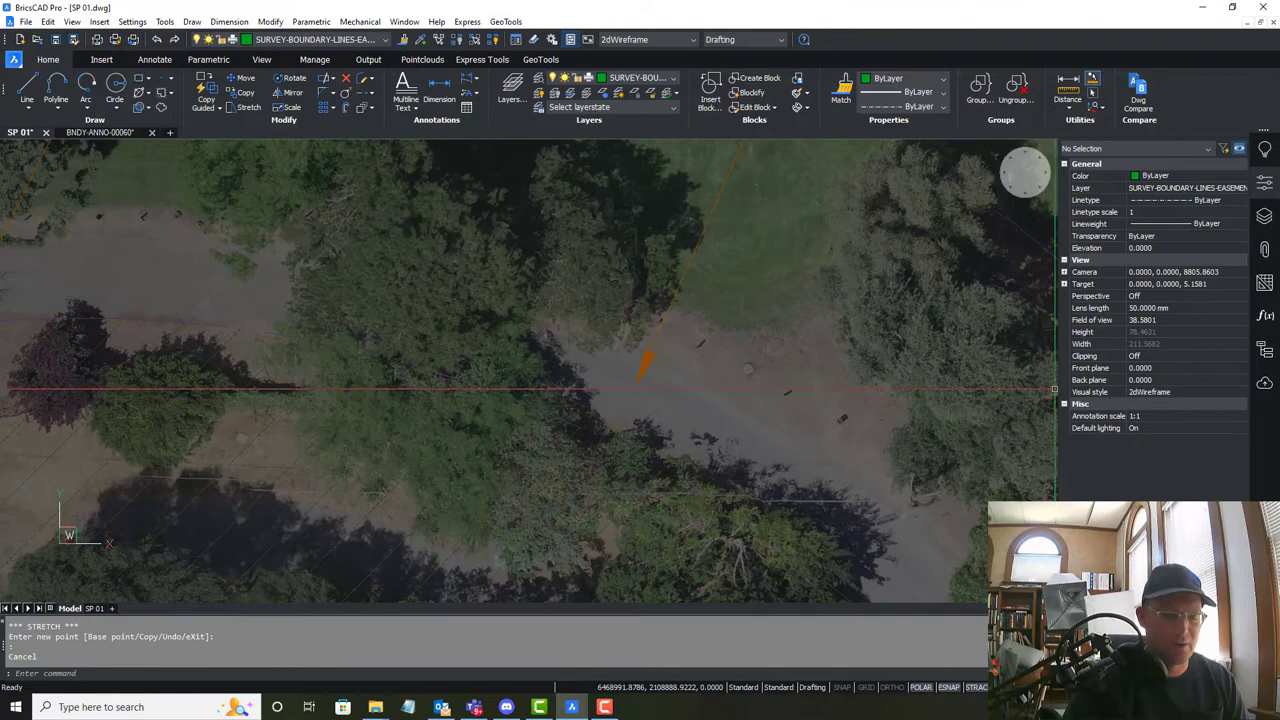
Try the Dot style for the leader arrow on the copied edge-of-pavement multileader.
{"action": "left_click", "coordinate": [804, 362]}
{"action": "left_click", "coordinate": [678, 259]}
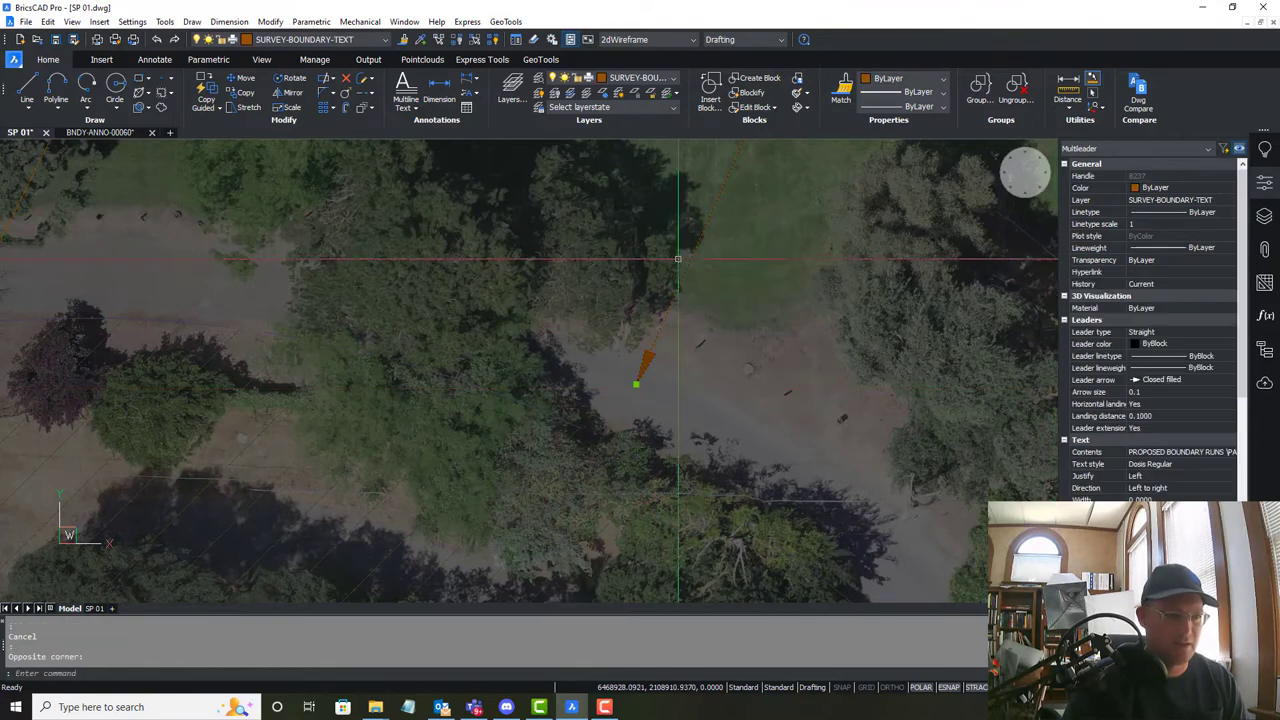
{"action": "left_click", "coordinate": [1190, 380]}
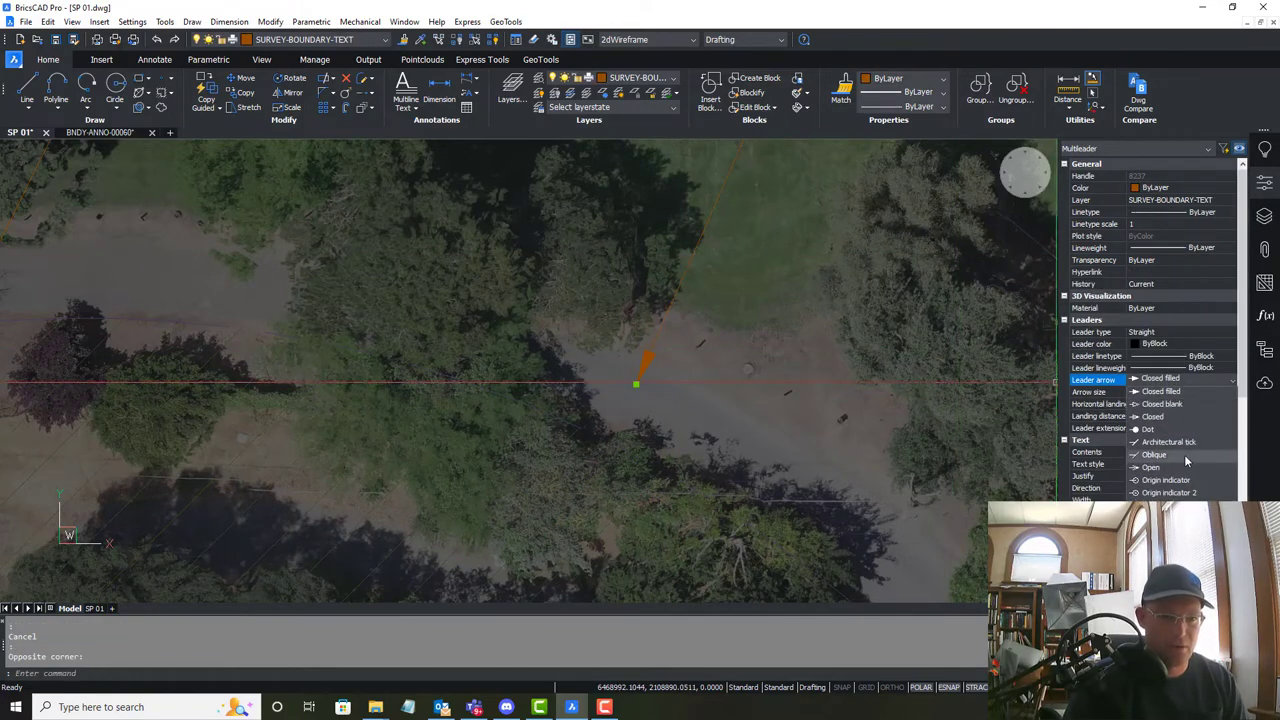
{"action": "left_click", "coordinate": [1148, 428]}
{"action": "key", "text": "Escape"}
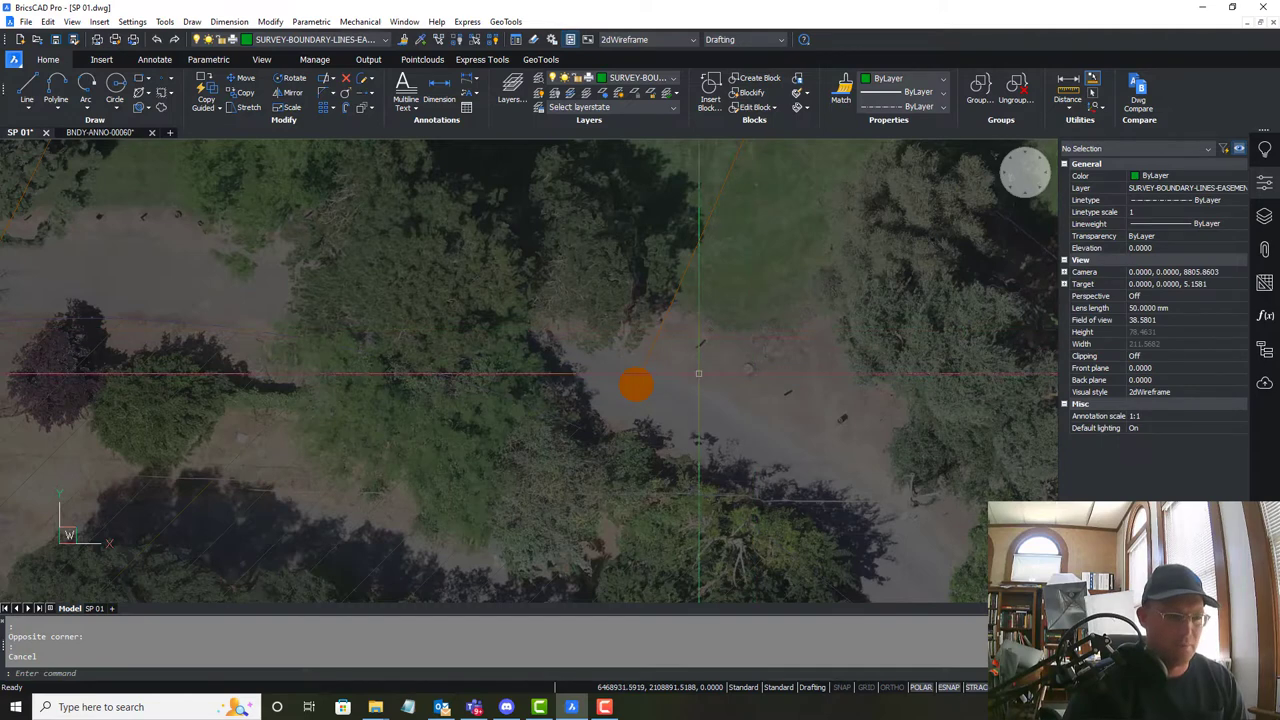
Set the copied edge-of-pavement multileader's leader arrow to Architectural tick.
{"action": "left_click", "coordinate": [736, 356]}
{"action": "left_click", "coordinate": [680, 275]}
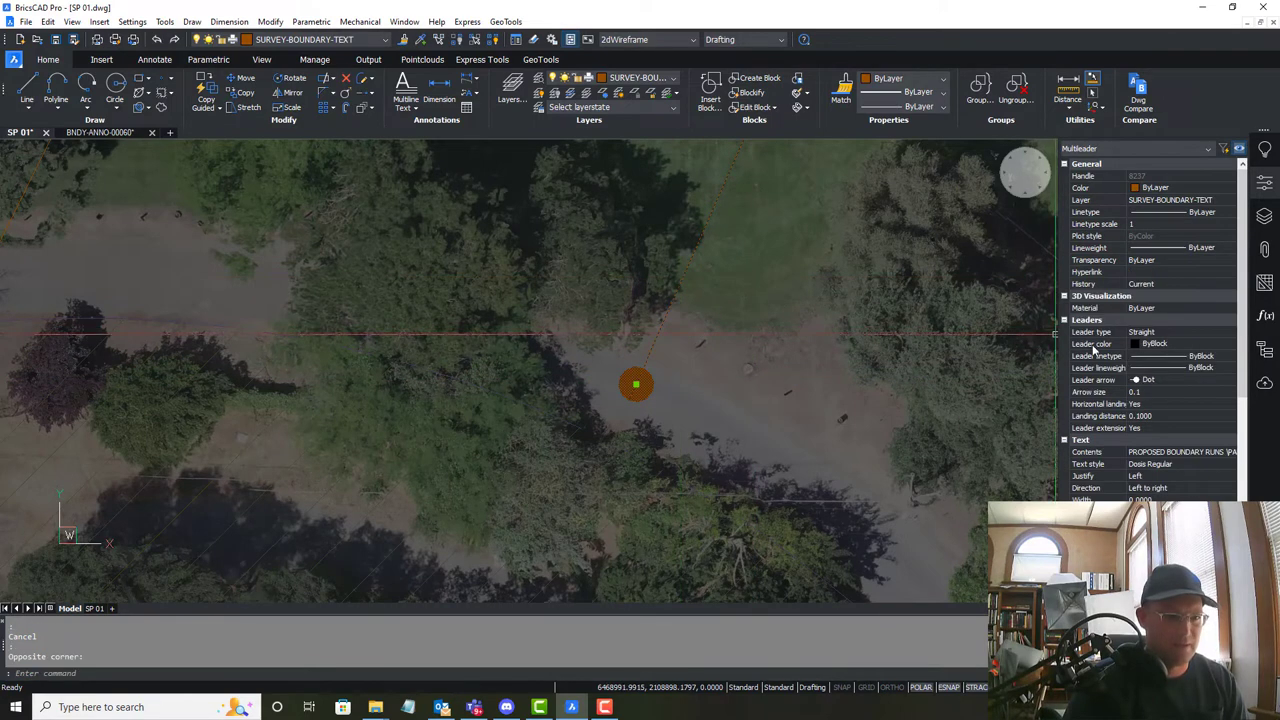
{"action": "left_click", "coordinate": [1163, 379]}
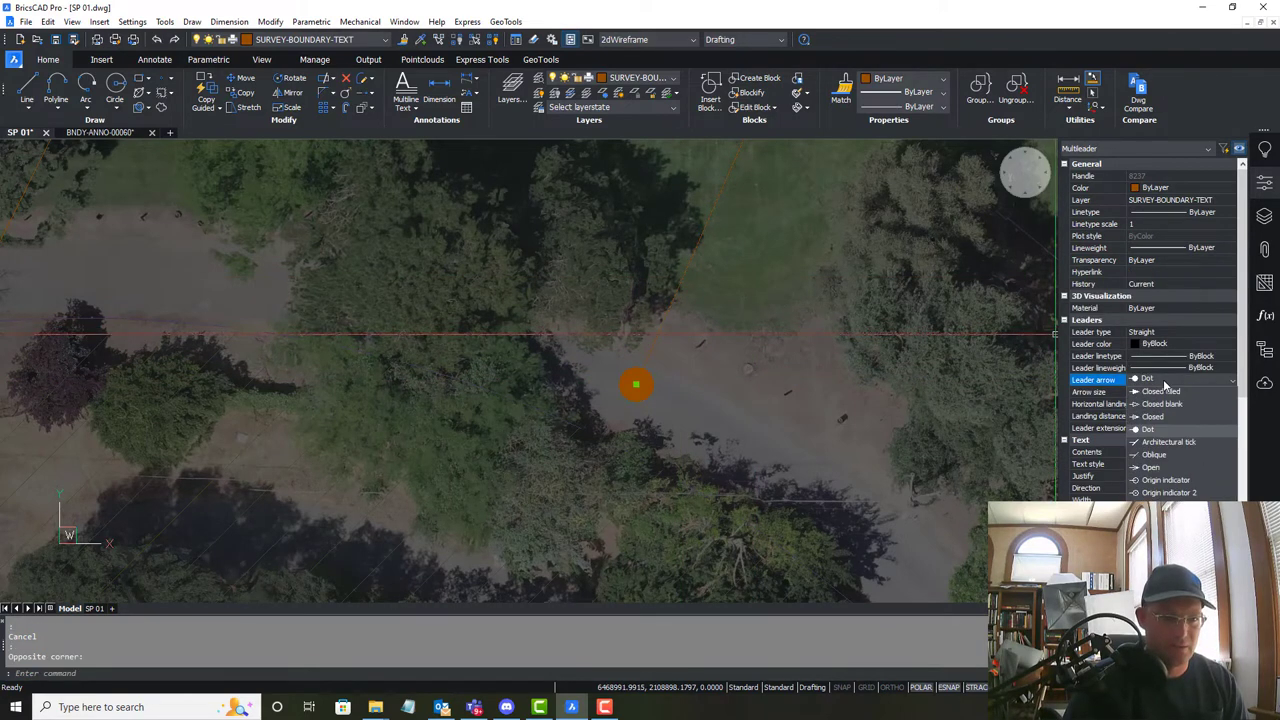
{"action": "left_click", "coordinate": [1162, 445]}
{"action": "key", "text": "Escape"}
Replace the copied multileader's two-line note with "EXISTING ACCESS ROAD.".
{"action": "scroll", "coordinate": [765, 339], "scroll_direction": "down", "scroll_amount": 3}
{"action": "middle_click_drag", "start_coordinate": [846, 250], "coordinate": [635, 319]}
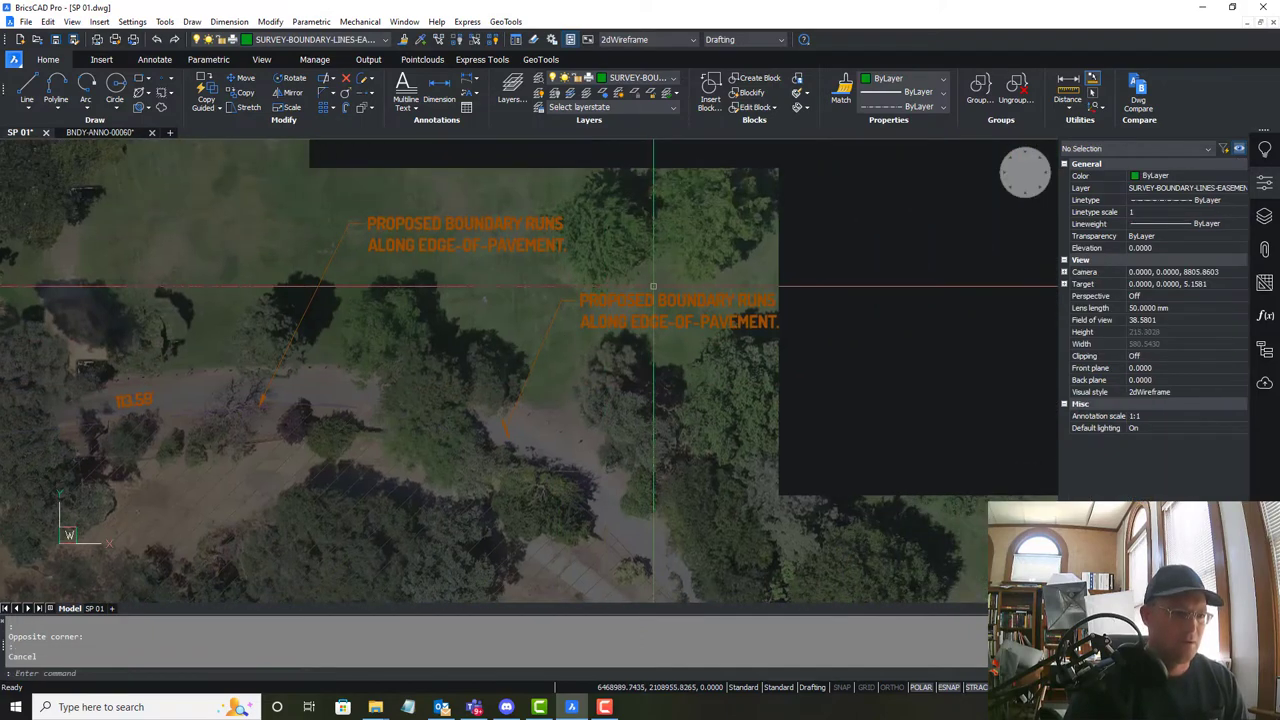
{"action": "double_click", "coordinate": [654, 298]}
{"action": "left_click", "coordinate": [797, 334]}
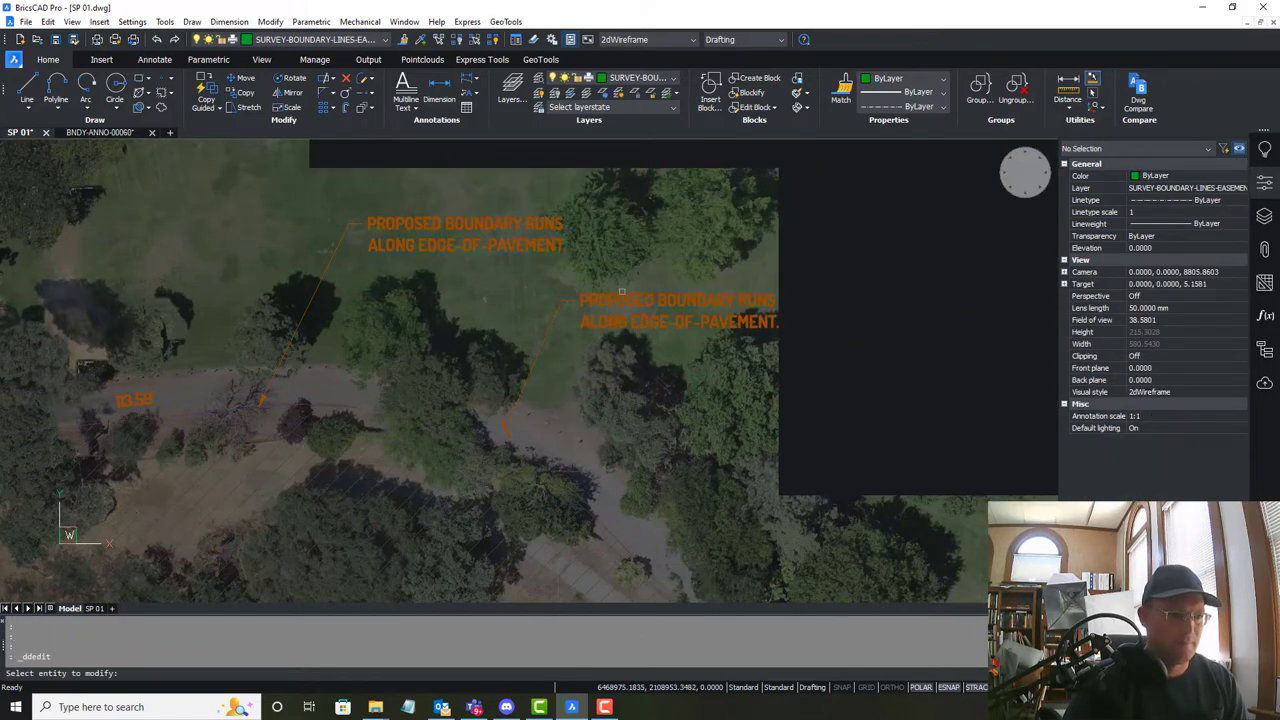
{"action": "left_click", "coordinate": [679, 310]}
{"action": "left_click_drag", "start_coordinate": [579, 300], "coordinate": [741, 347]}
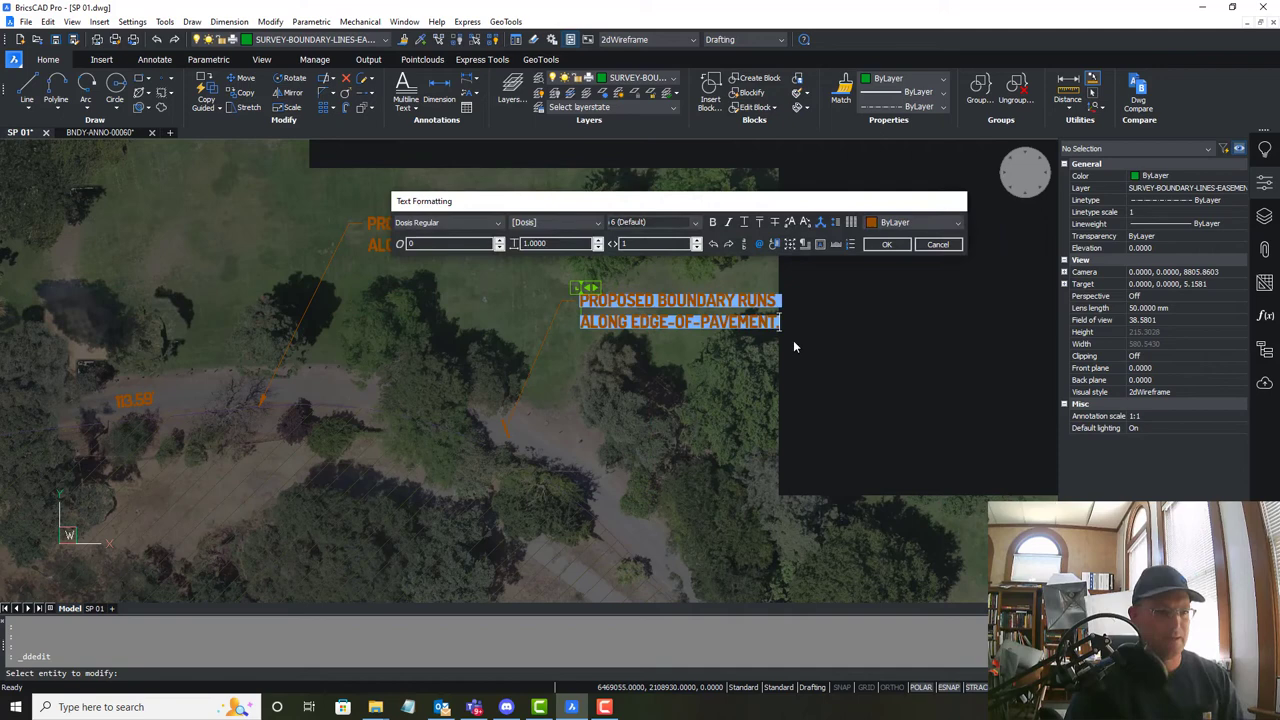
{"action": "type", "text": "EXISTING AC"}
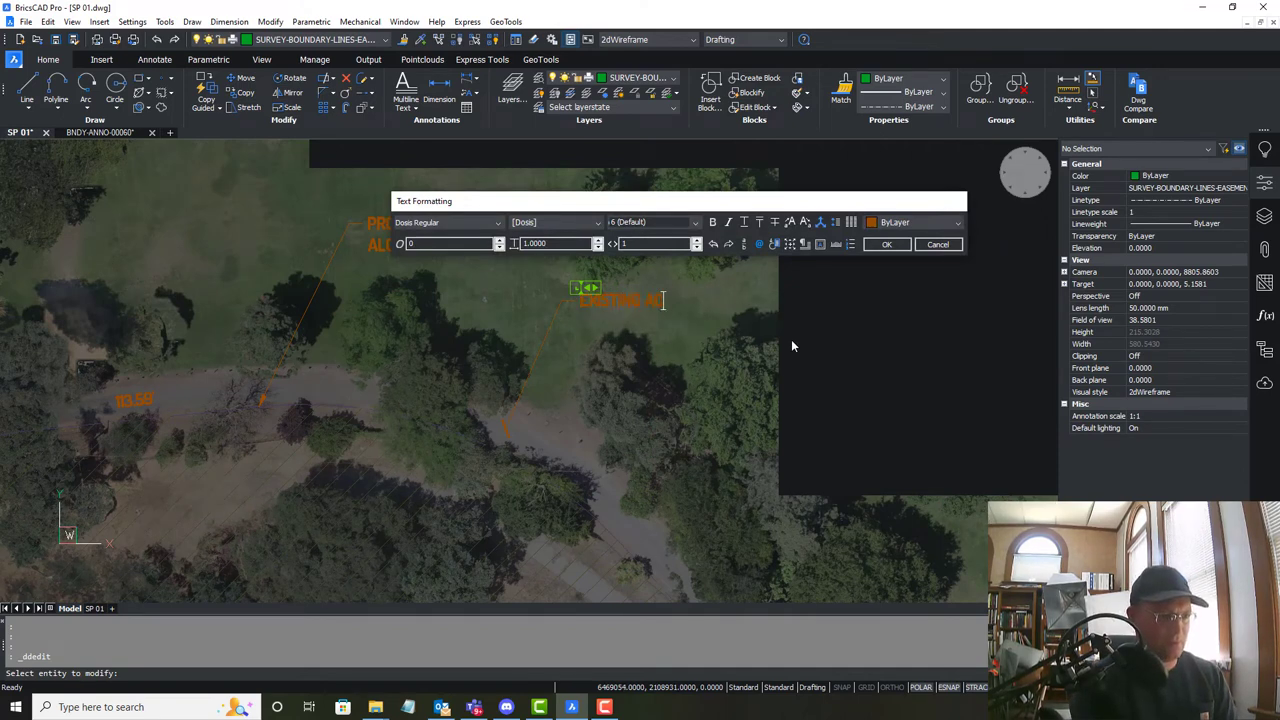
{"action": "type", "text": "CESS ROPAD"}
{"action": "key", "text": "BackSpace"}
{"action": "key", "text": "BackSpace"}
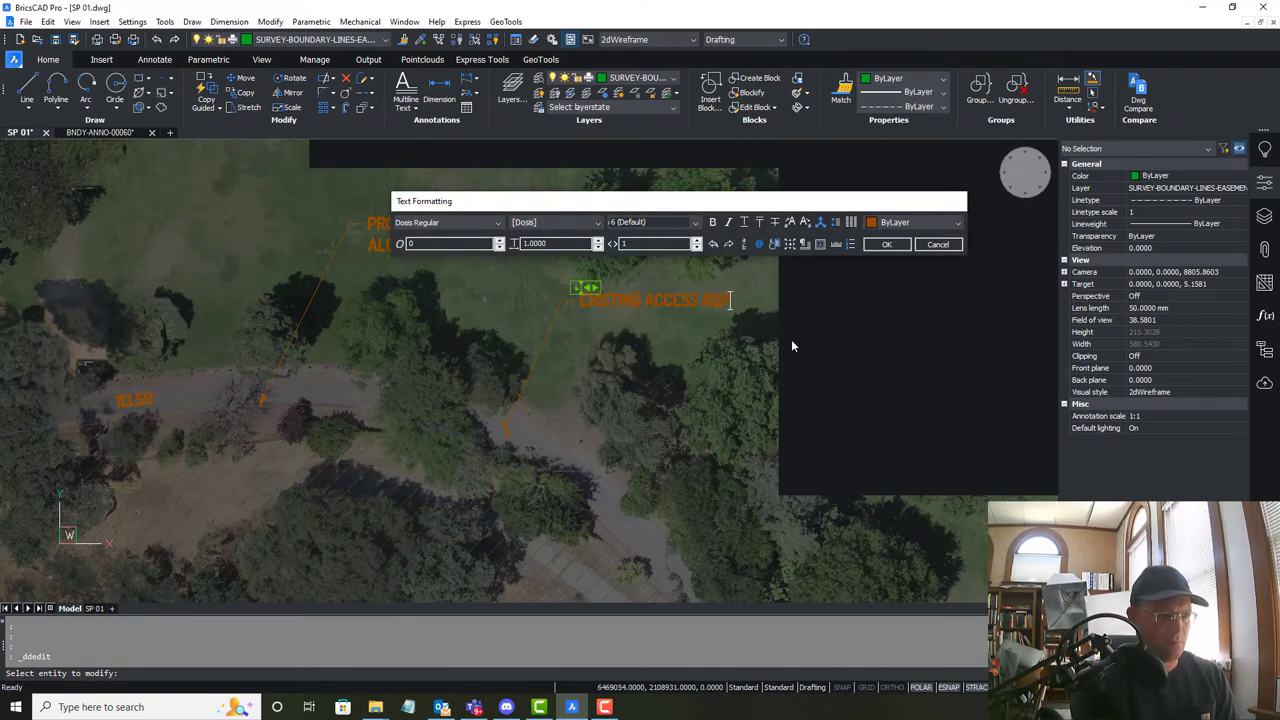
{"action": "type", "text": "AD"}
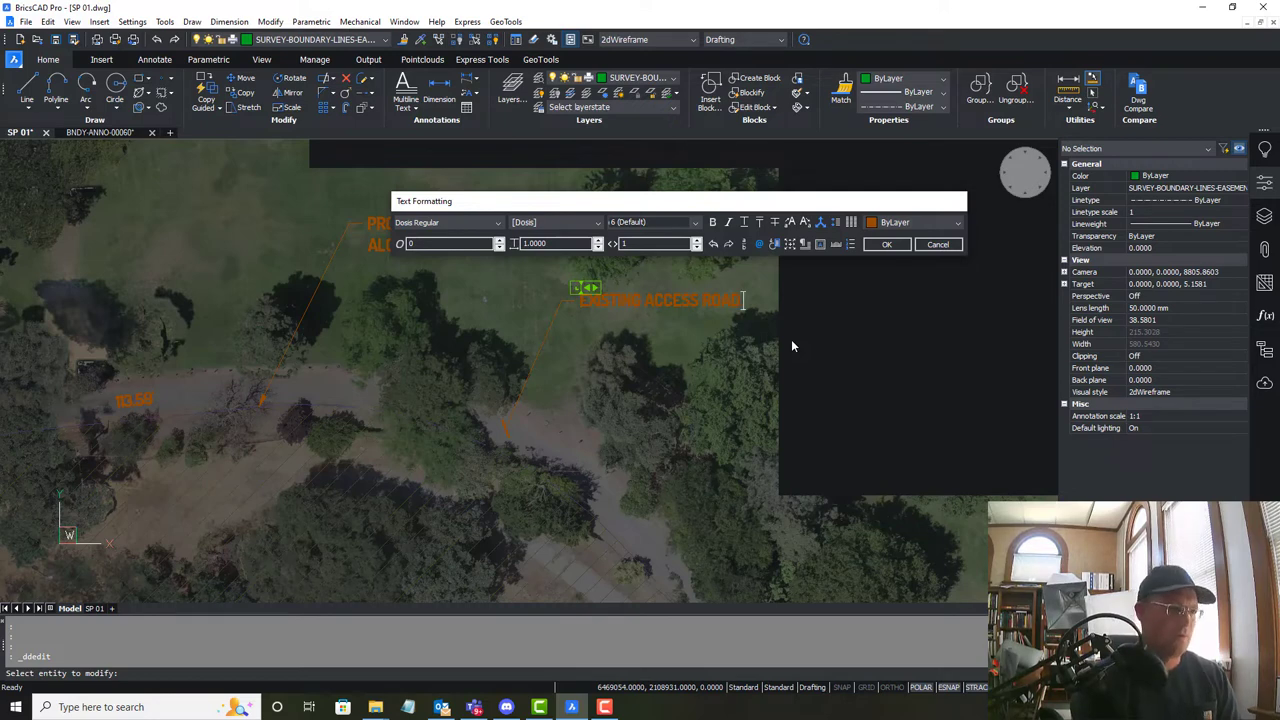
{"action": "left_click", "coordinate": [681, 425]}
{"action": "middle_click_drag", "start_coordinate": [656, 406], "coordinate": [670, 360]}
{"action": "key", "text": "Escape"}
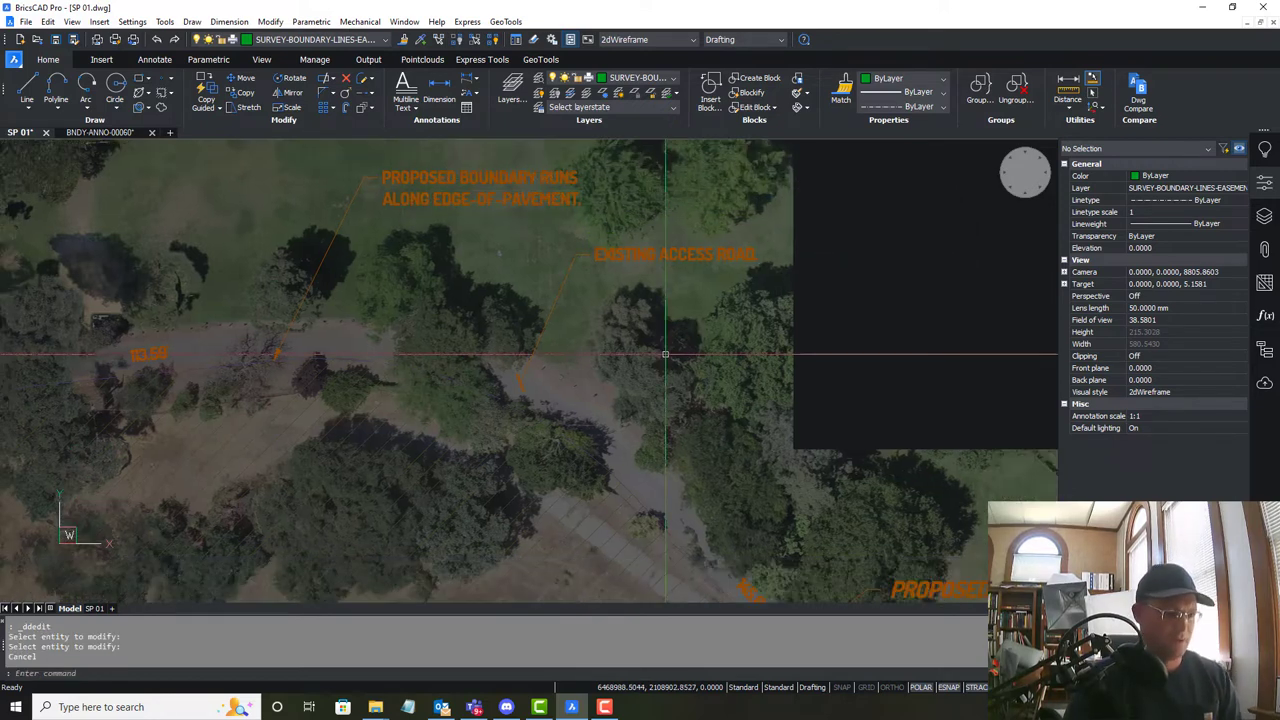
Copy the existing access road multileader southeast so that its leader points at the driveway beside the park road.
{"action": "key", "text": "Return"}
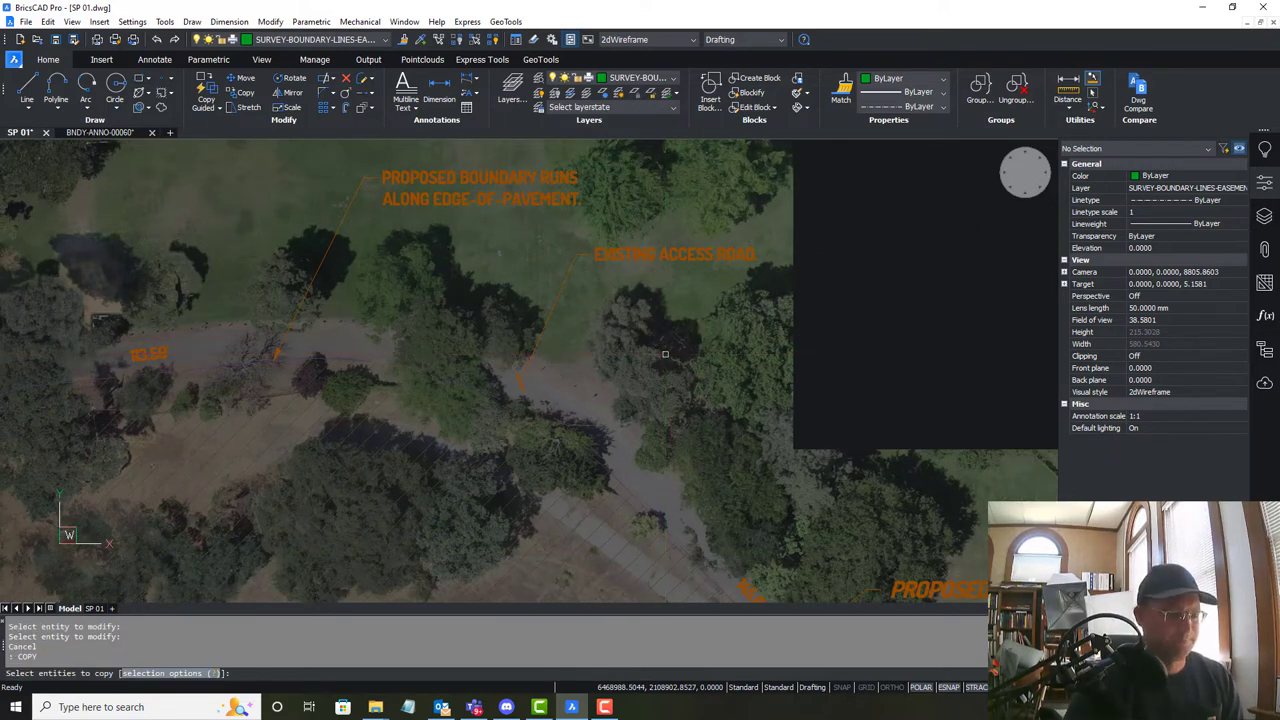
{"action": "key", "text": "Return"}
{"action": "left_click", "coordinate": [656, 257]}
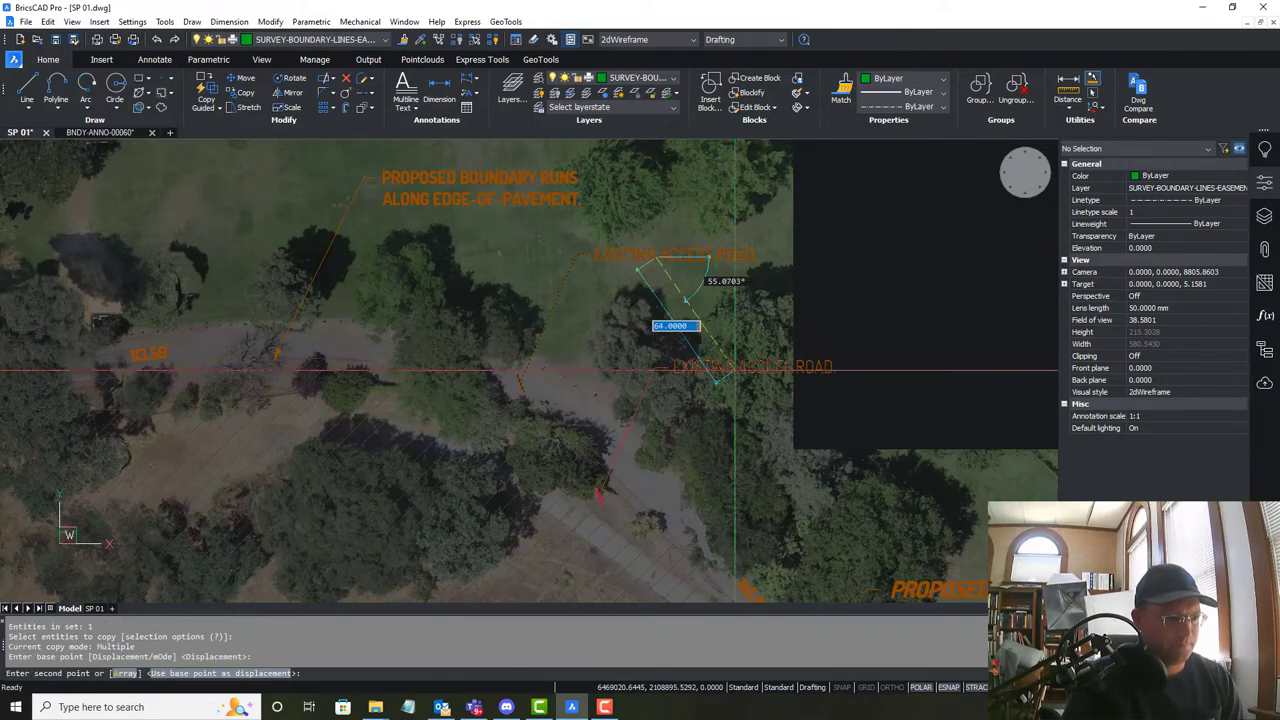
{"action": "left_click", "coordinate": [720, 400]}
{"action": "key", "text": "Escape"}
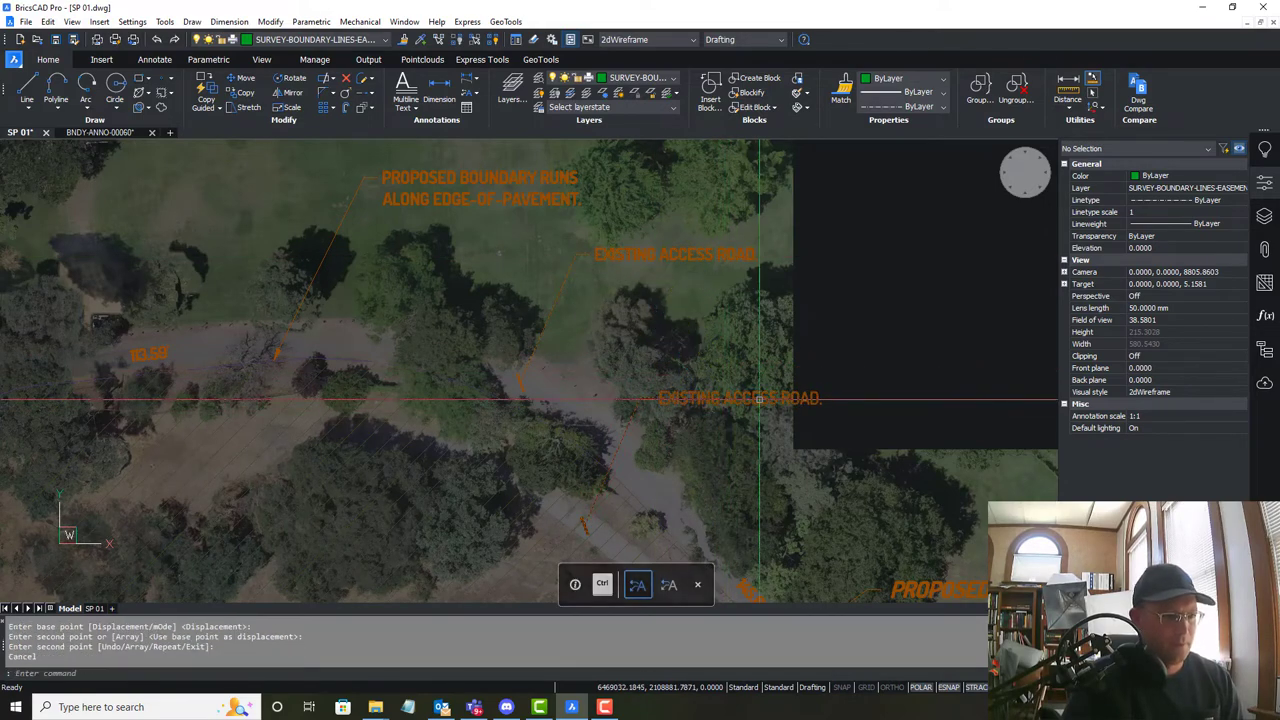
Change the southeastern multileader copy's text to "EXISTING DRIVEWAY" with "(NOT IN USE)." on a second line.
{"action": "double_click", "coordinate": [735, 400]}
{"action": "left_click", "coordinate": [724, 398]}
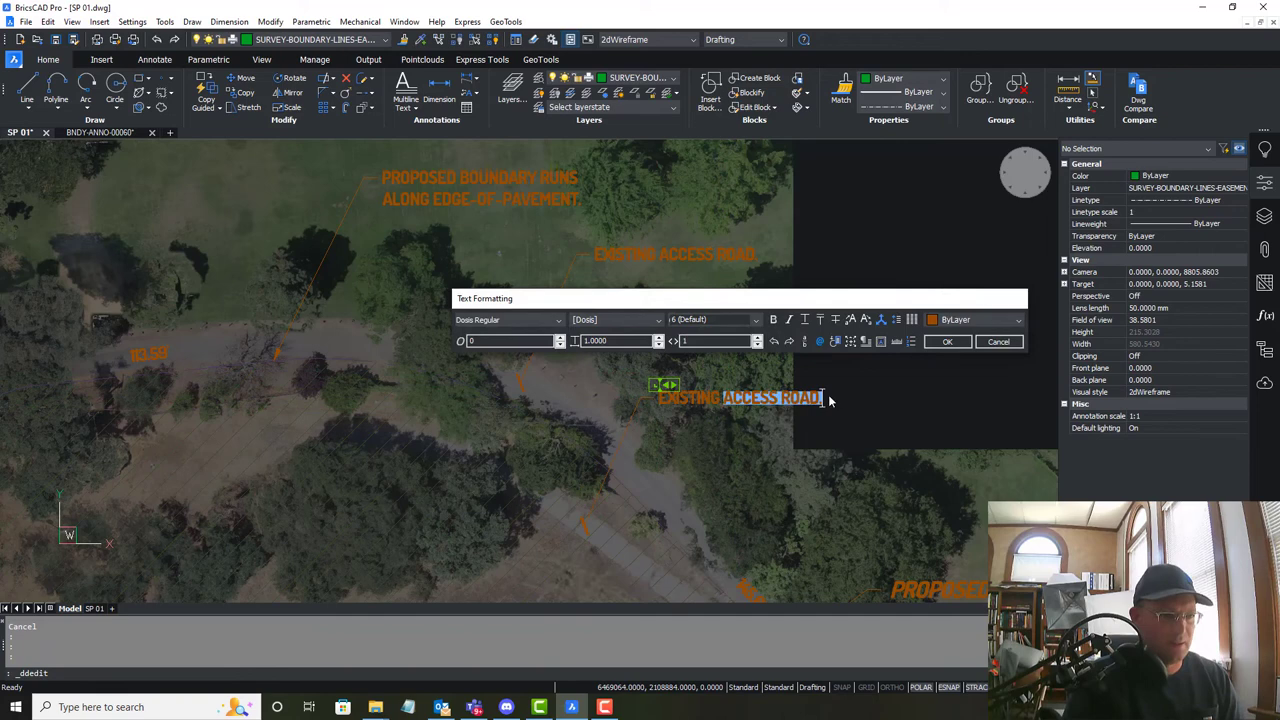
{"action": "type", "text": "DRIVEWAY"}
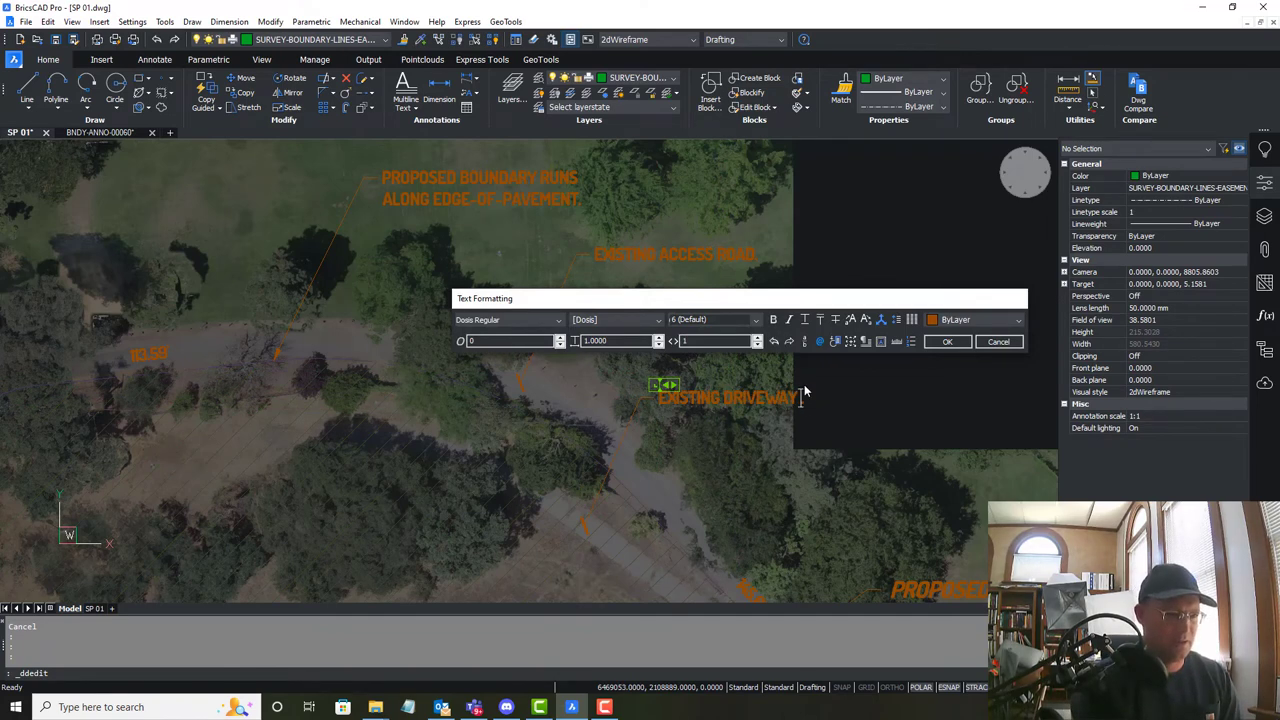
{"action": "type", "text": "(NOT"}
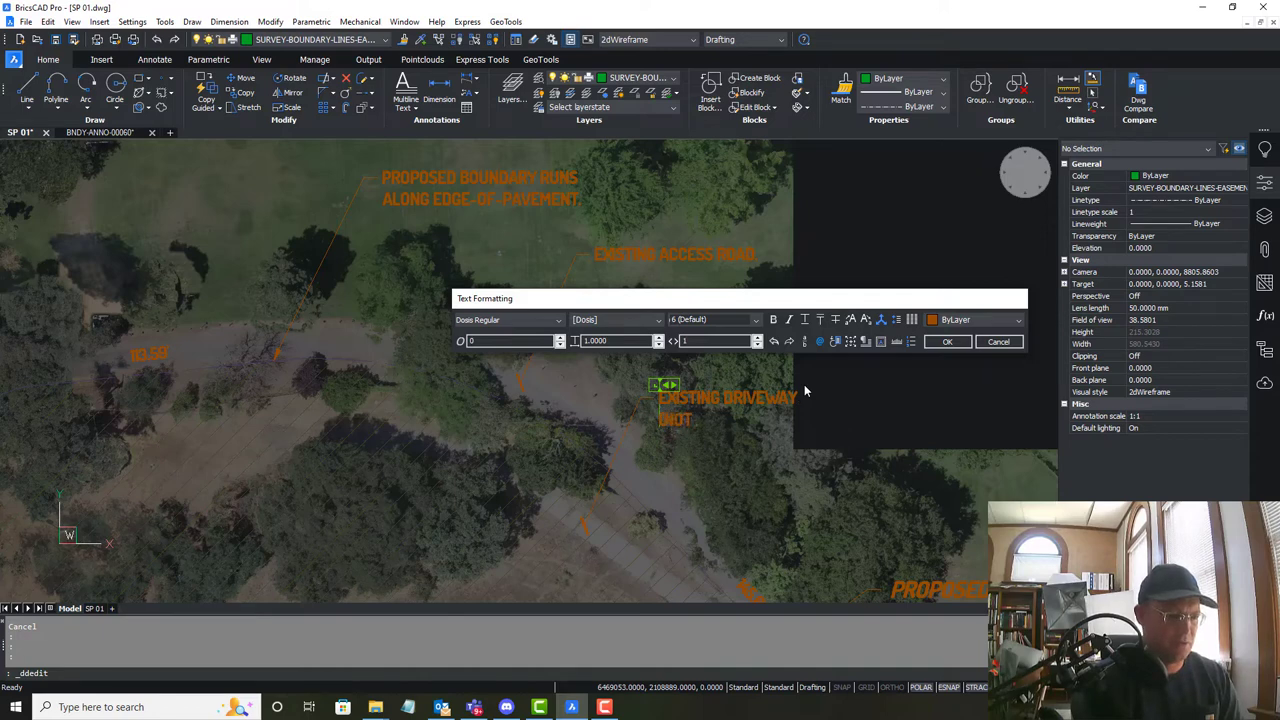
{"action": "type", "text": " IN USE"}
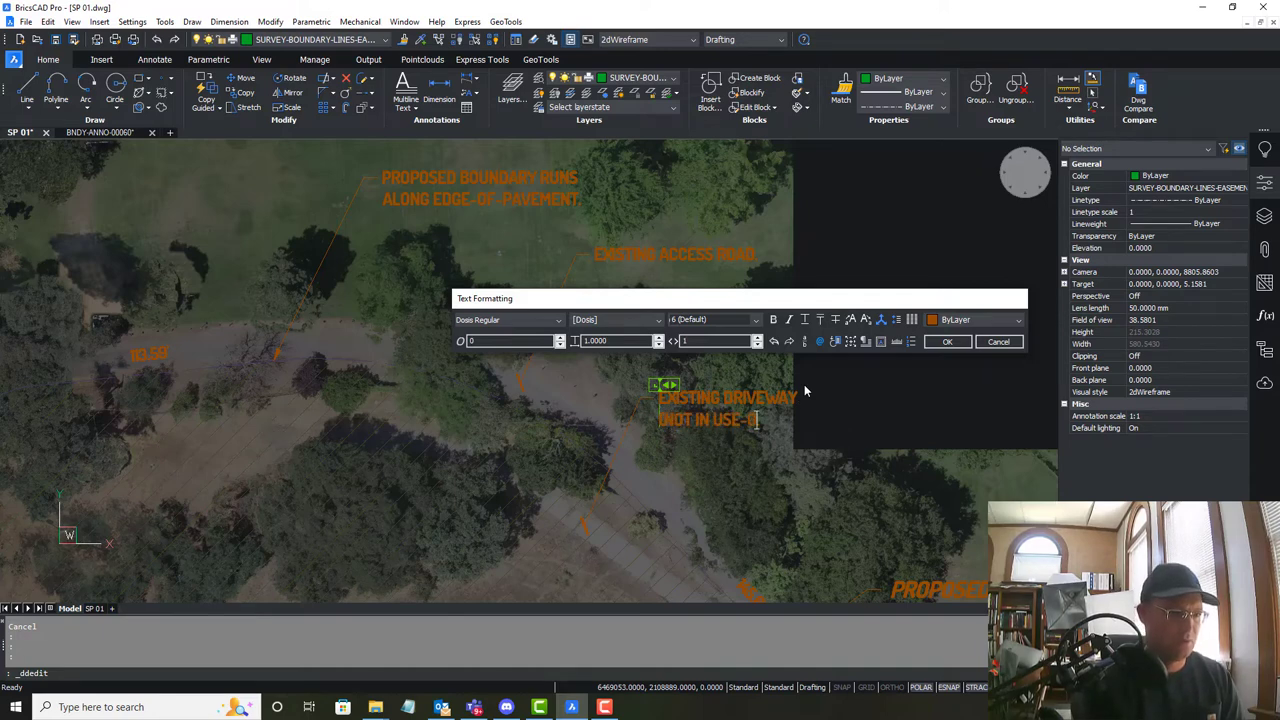
{"action": "type", "text": ")."}
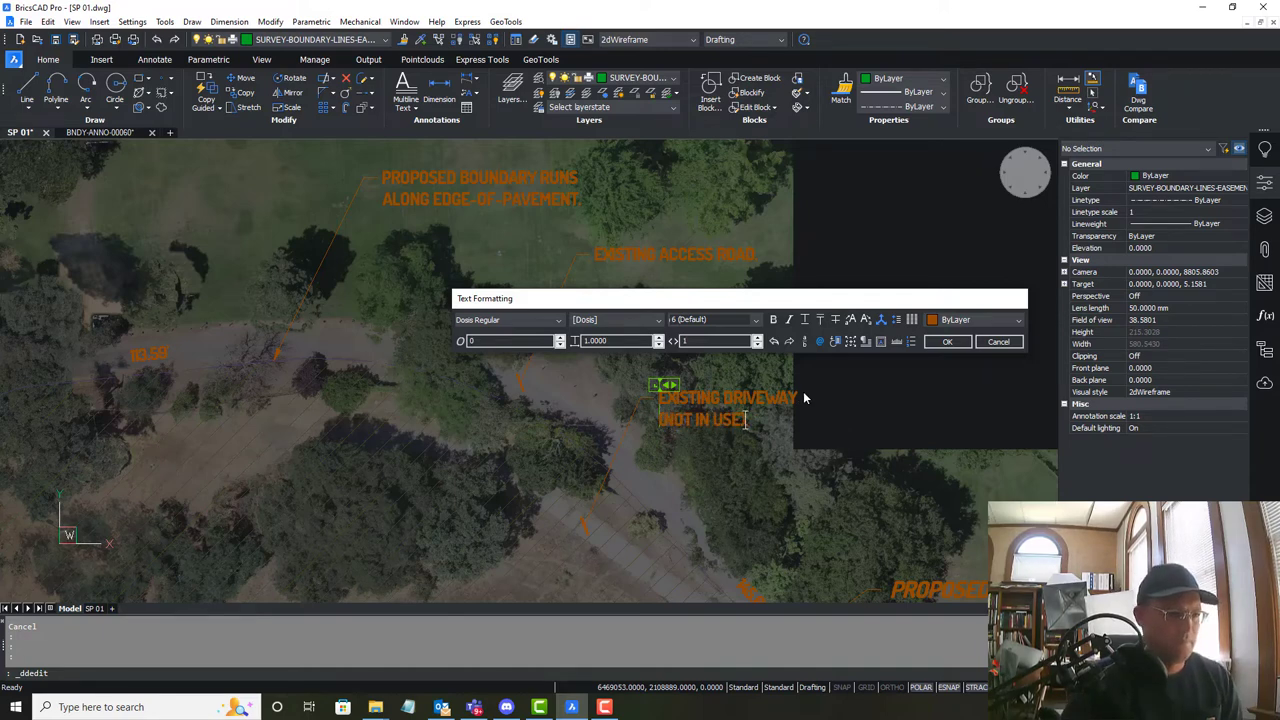
{"action": "left_click", "coordinate": [811, 380]}
Examine the orthophoto against the park road notes, the buildings near the 1/4 section line and the Transfer Parcel 1 boundary.
{"action": "scroll", "coordinate": [618, 467], "scroll_direction": "down", "scroll_amount": 3}
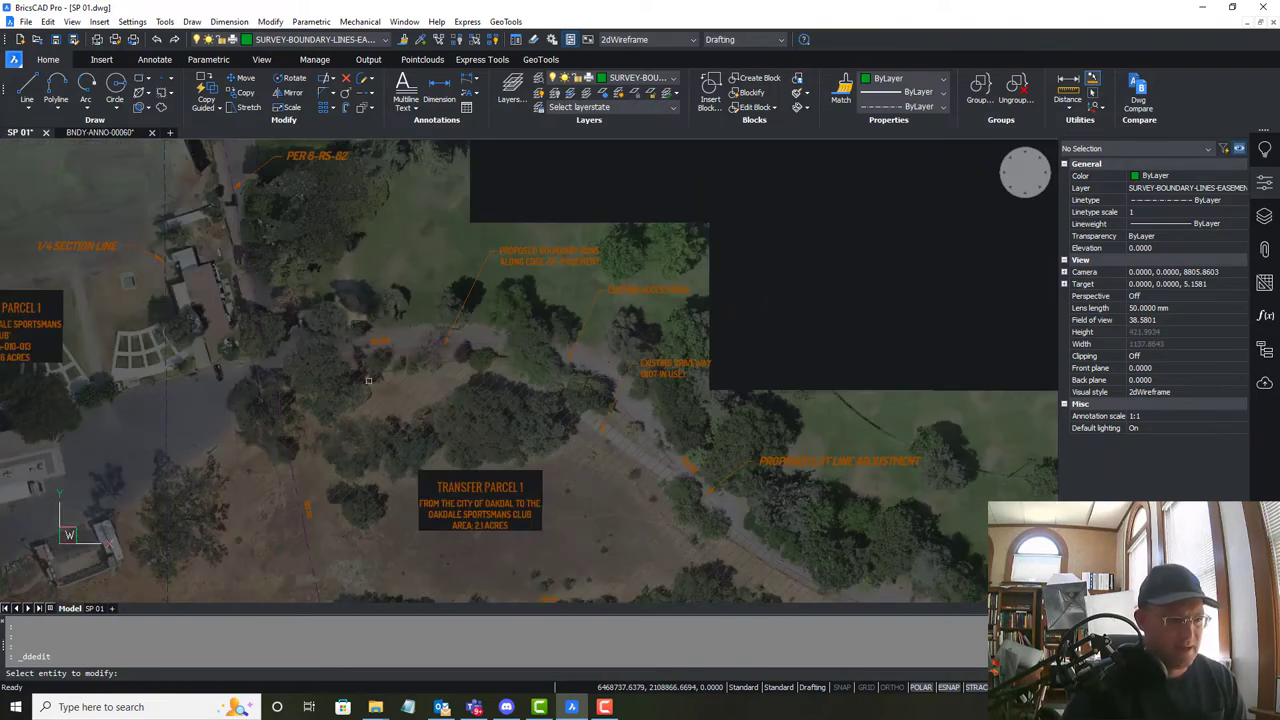
{"action": "scroll", "coordinate": [343, 338], "scroll_direction": "up", "scroll_amount": 6}
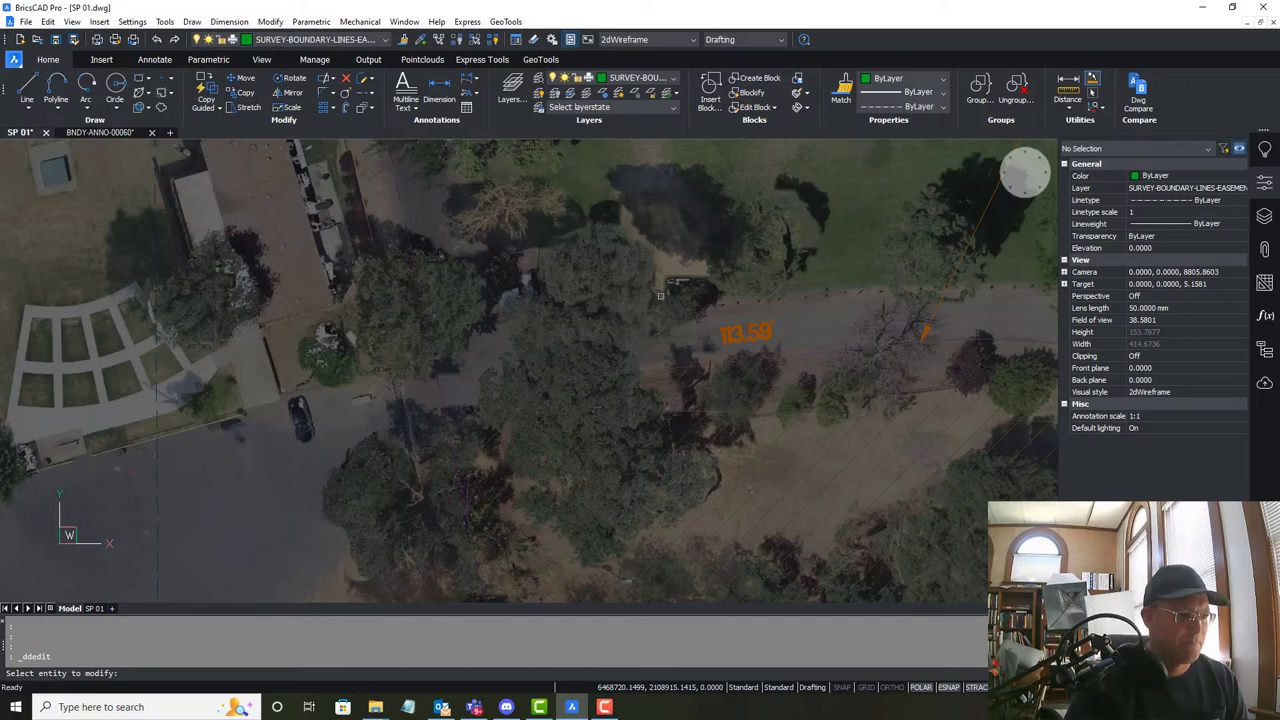
{"action": "scroll", "coordinate": [567, 264], "scroll_direction": "down", "scroll_amount": 4}
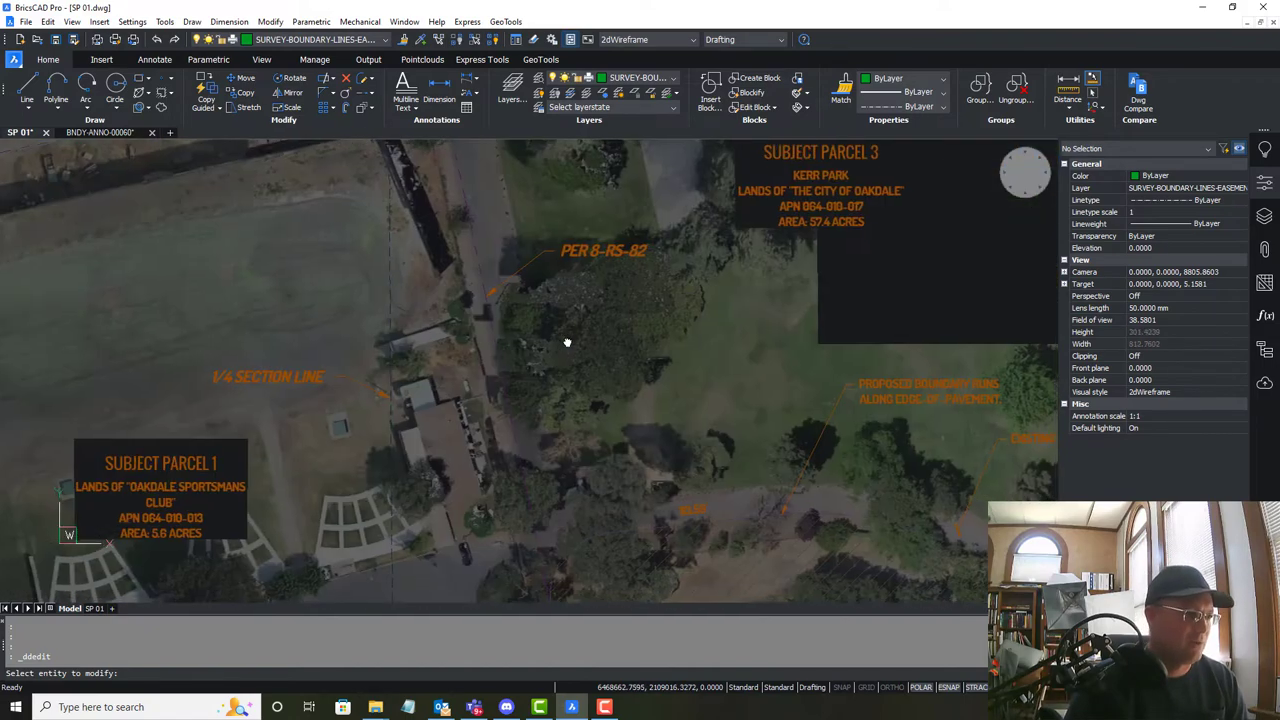
{"action": "middle_click_drag", "start_coordinate": [567, 342], "coordinate": [635, 513]}
{"action": "mouse_move", "coordinate": [573, 313]}
{"action": "middle_mouse_down"}
{"action": "mouse_move", "coordinate": [625, 526]}
{"action": "mouse_move", "coordinate": [581, 202]}
{"action": "middle_mouse_up"}
{"action": "middle_click_drag", "start_coordinate": [597, 358], "coordinate": [588, 250]}
{"action": "scroll", "coordinate": [537, 365], "scroll_direction": "up", "scroll_amount": 4}
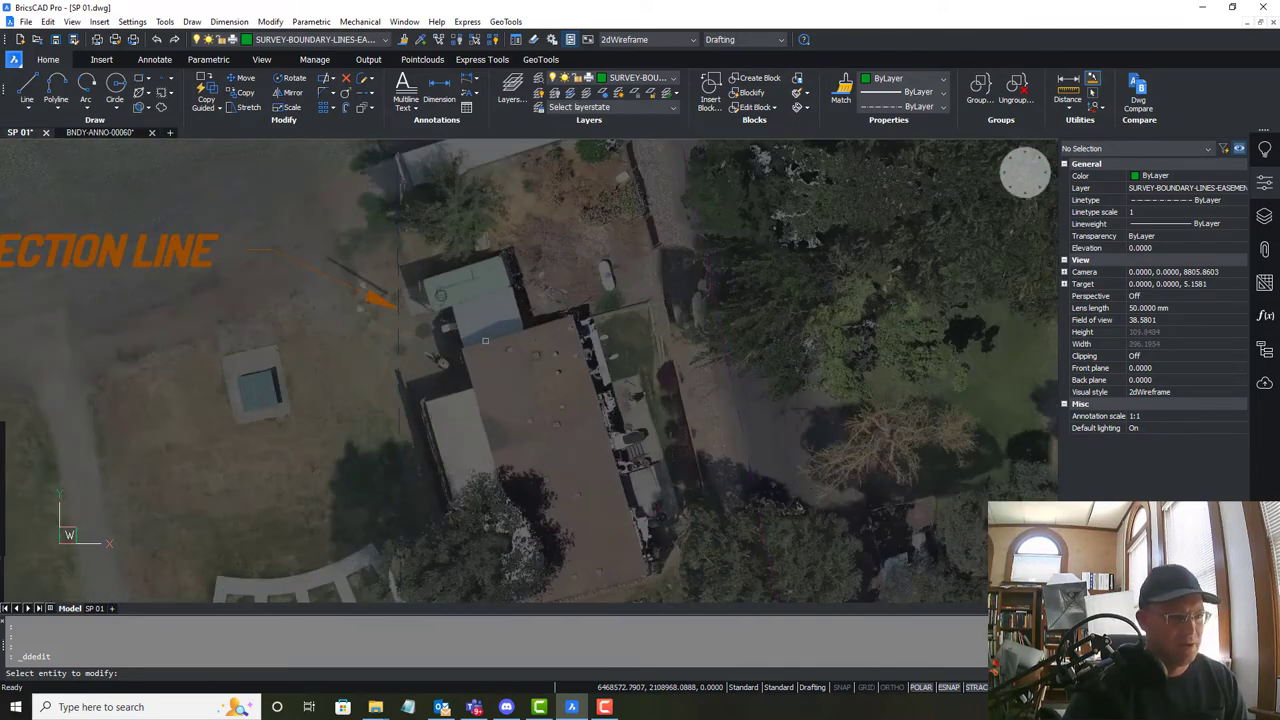
{"action": "scroll", "coordinate": [485, 341], "scroll_direction": "down", "scroll_amount": 5}
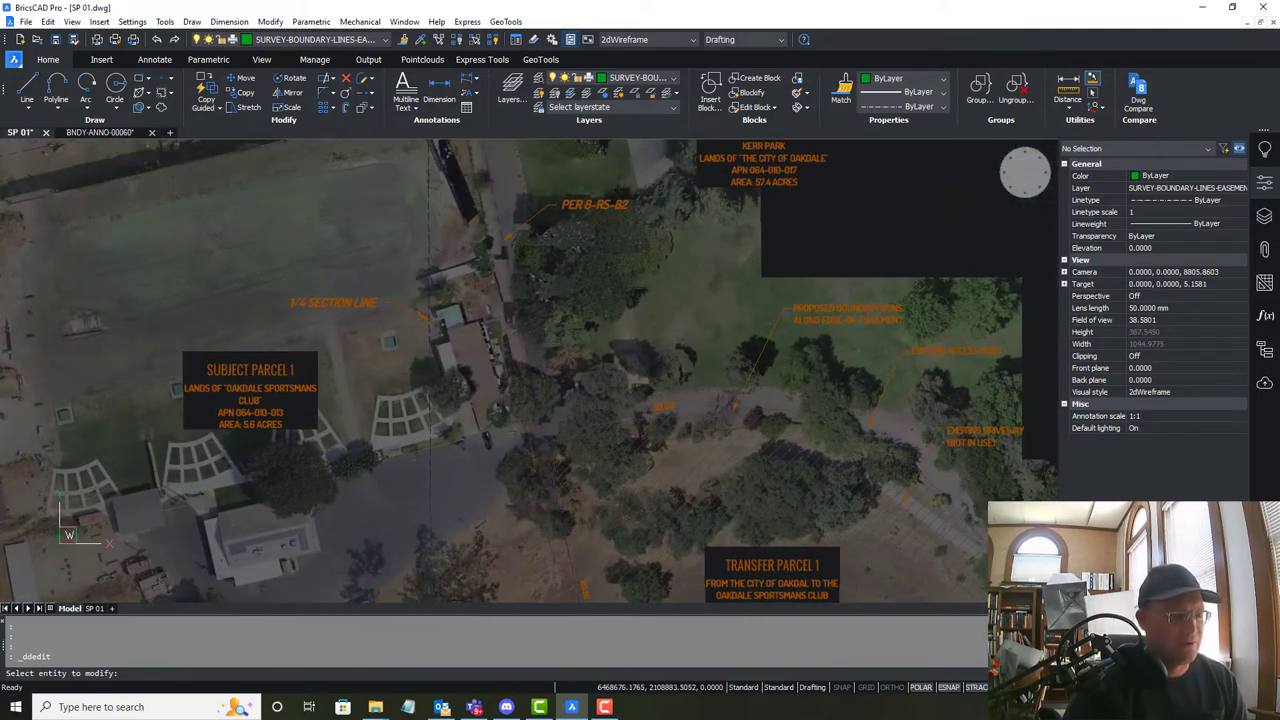
{"action": "scroll", "coordinate": [565, 481], "scroll_direction": "down", "scroll_amount": 5}
{"action": "scroll", "coordinate": [640, 482], "scroll_direction": "up", "scroll_amount": 6}
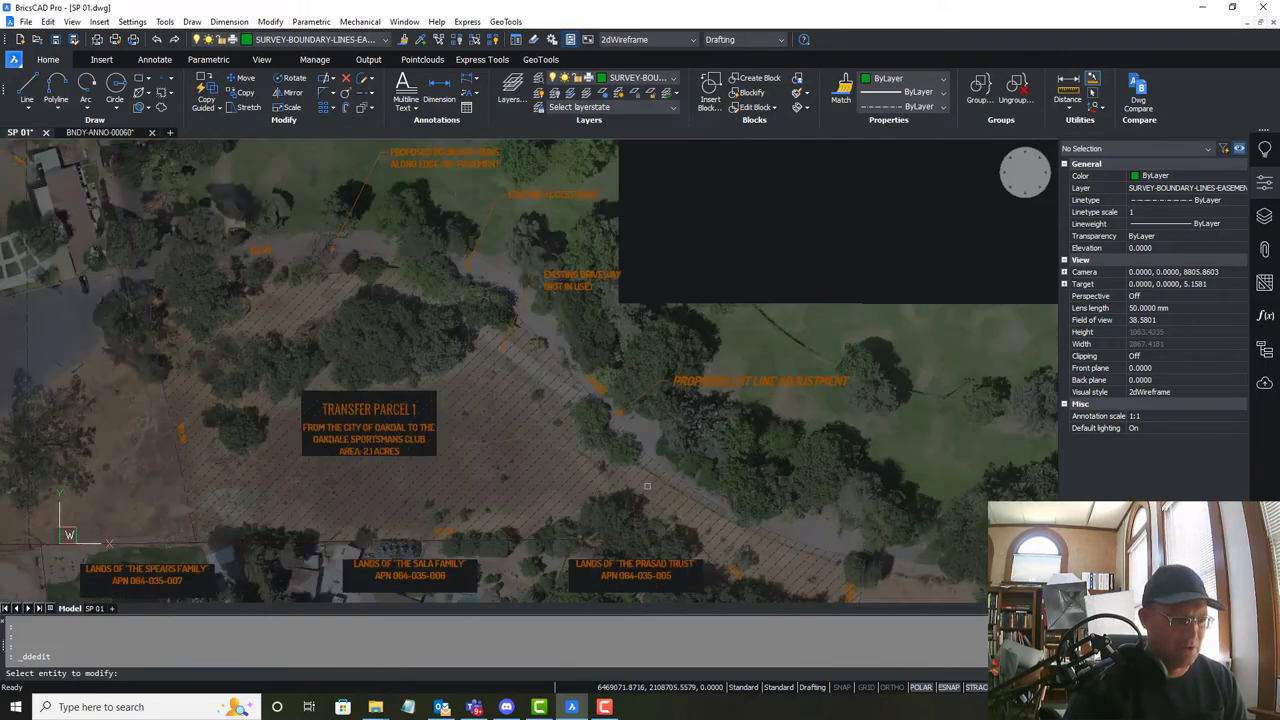
{"action": "middle_click_drag", "start_coordinate": [647, 486], "coordinate": [666, 383]}
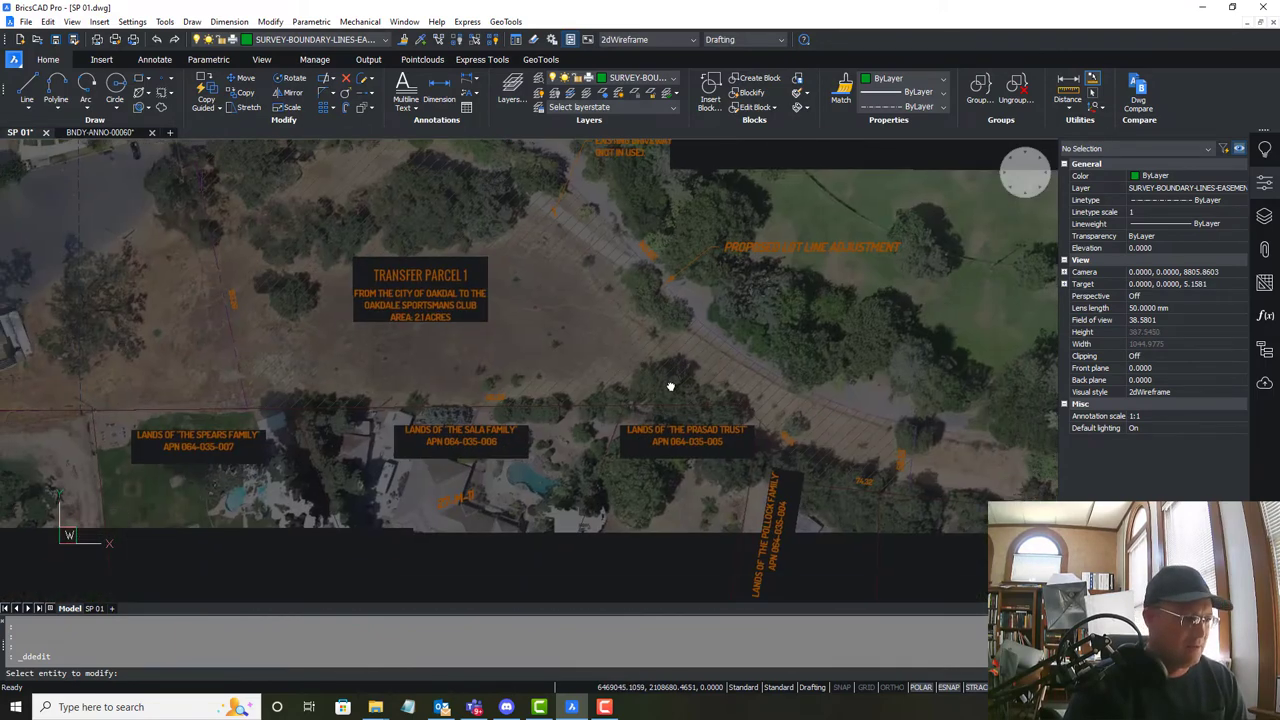
{"action": "scroll", "coordinate": [429, 340], "scroll_direction": "down", "scroll_amount": 5}
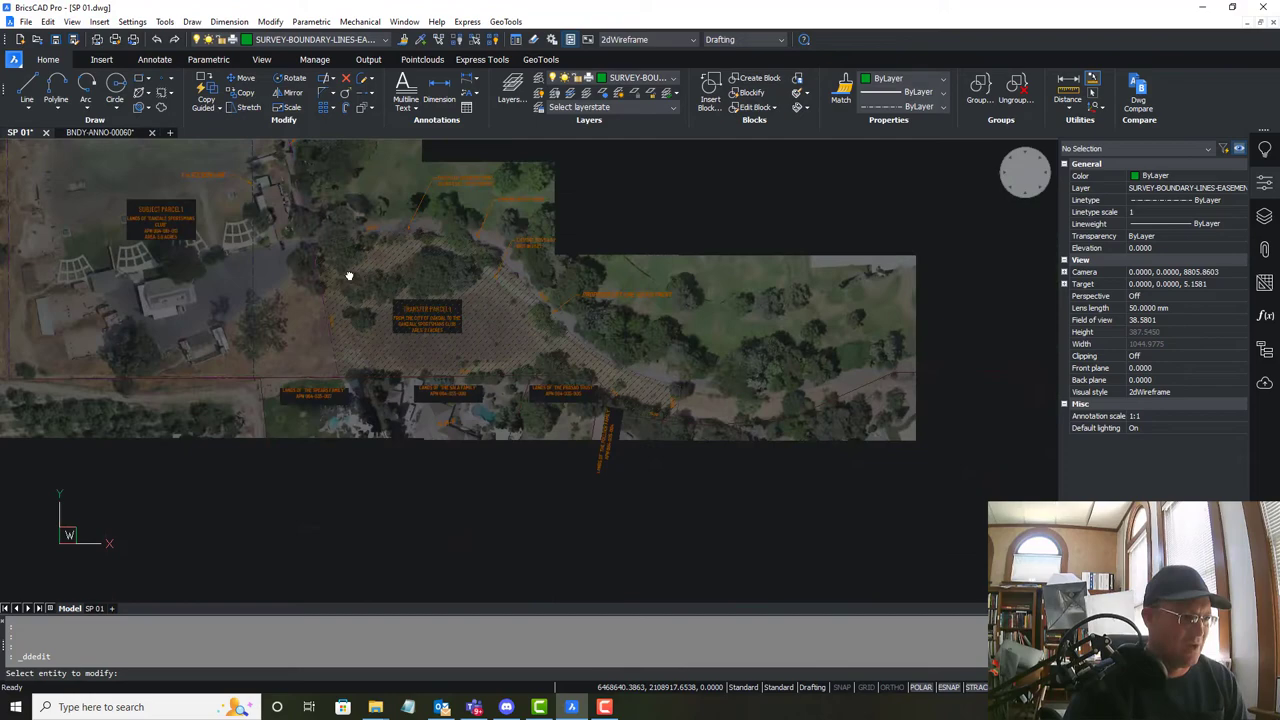
{"action": "key", "text": "Escape"}
Move the "STANISLAUS RIVER" label southwest onto the river visible in the orthophoto, north of Subject Parcel 2.
{"action": "mouse_move", "coordinate": [416, 219]}
{"action": "middle_mouse_down"}
{"action": "mouse_move", "coordinate": [486, 334]}
{"action": "mouse_move", "coordinate": [358, 291]}
{"action": "mouse_move", "coordinate": [399, 327]}
{"action": "middle_mouse_up"}
{"action": "scroll", "coordinate": [453, 281], "scroll_direction": "up", "scroll_amount": 2}
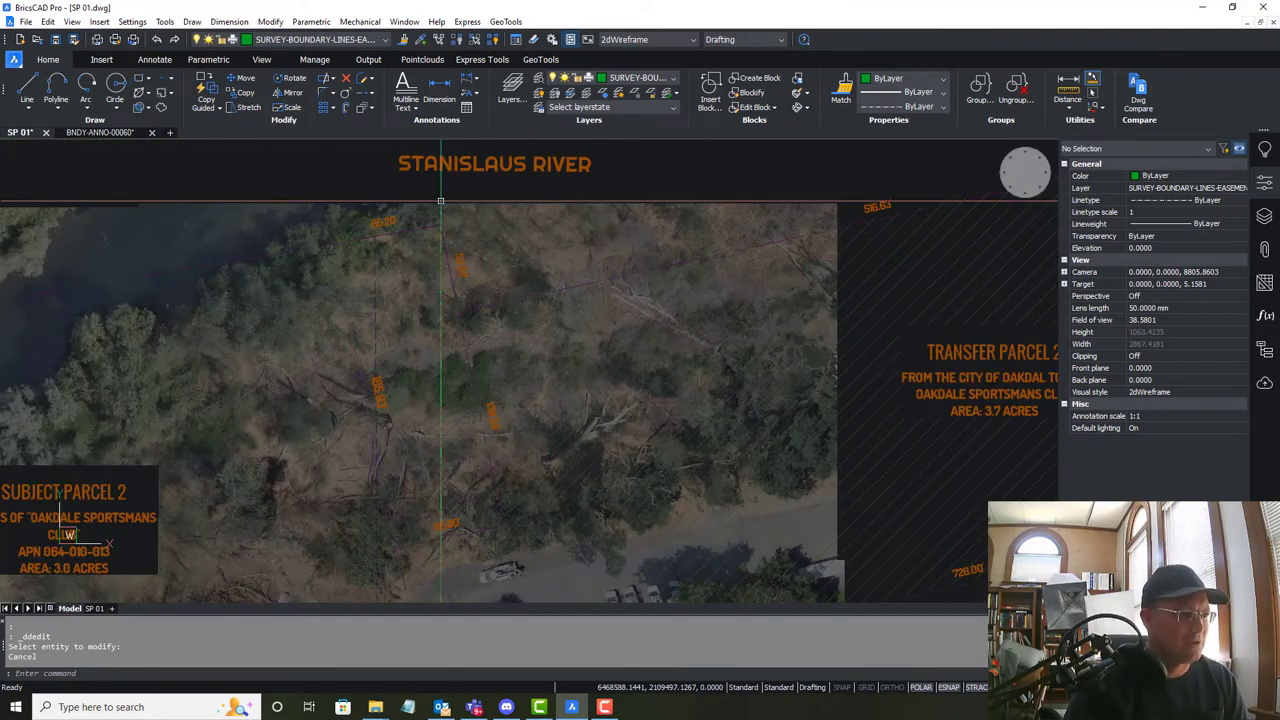
{"action": "scroll", "coordinate": [453, 281], "scroll_direction": "down", "scroll_amount": 2}
{"action": "scroll", "coordinate": [429, 171], "scroll_direction": "up", "scroll_amount": 4}
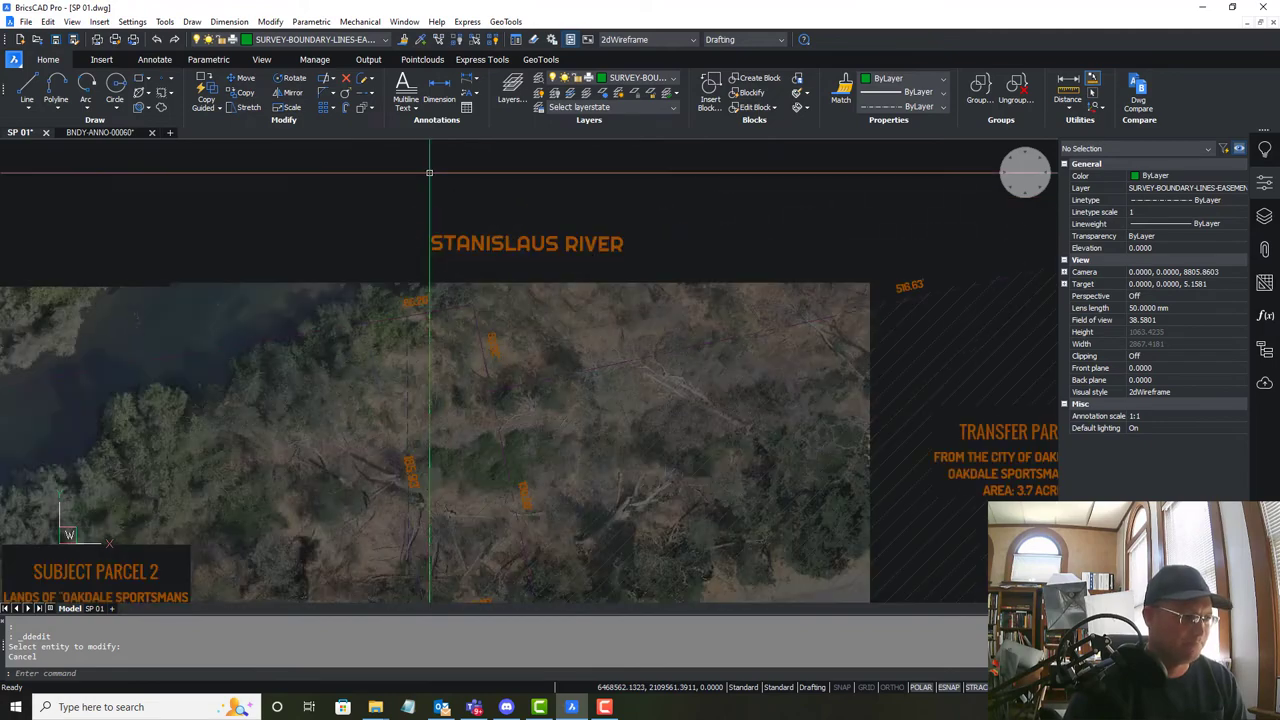
{"action": "scroll", "coordinate": [429, 171], "scroll_direction": "down", "scroll_amount": 1}
{"action": "middle_click_drag", "start_coordinate": [429, 171], "coordinate": [745, 242]}
{"action": "left_click", "coordinate": [758, 262]}
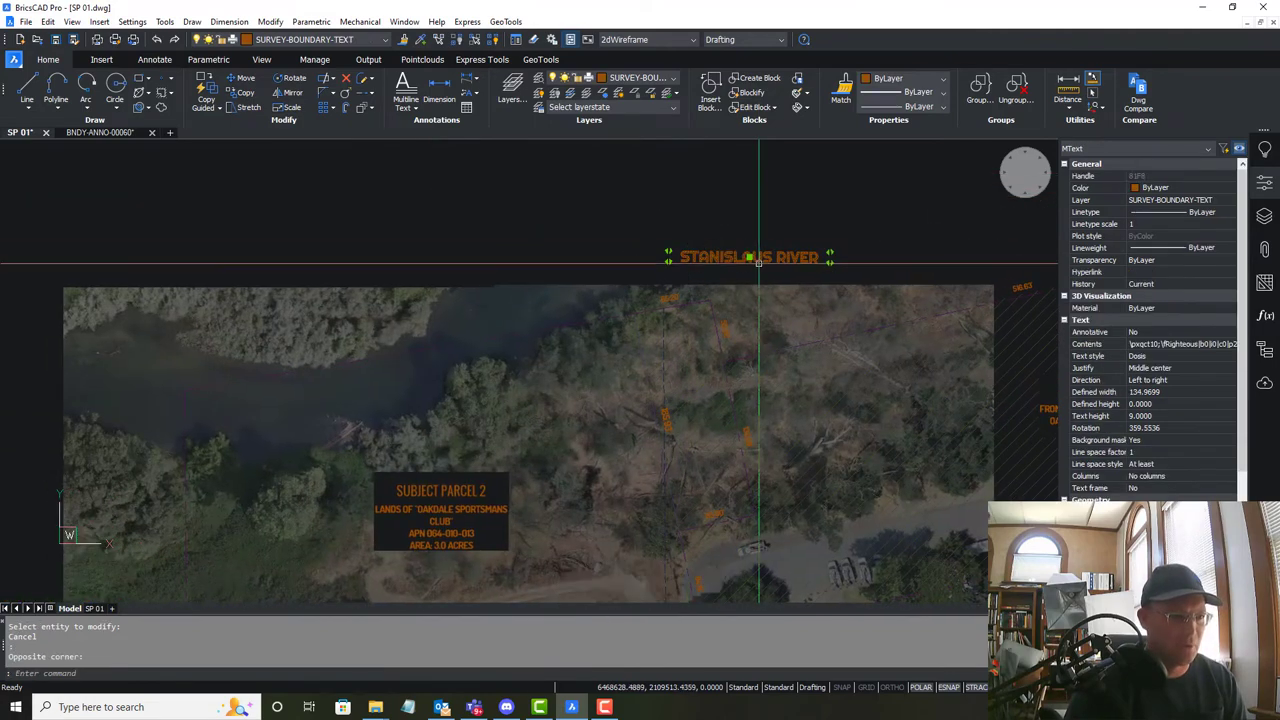
{"action": "left_click", "coordinate": [748, 257]}
{"action": "scroll", "coordinate": [428, 346], "scroll_direction": "up", "scroll_amount": 3}
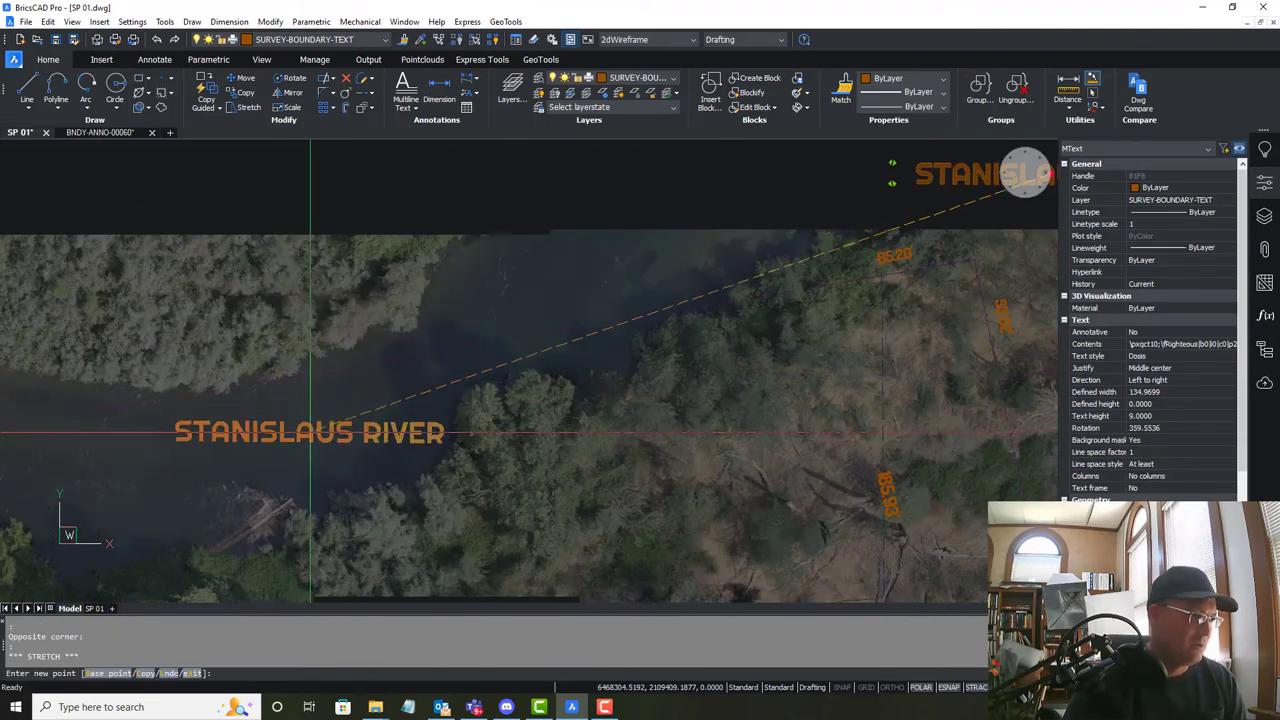
{"action": "key", "text": "Escape"}
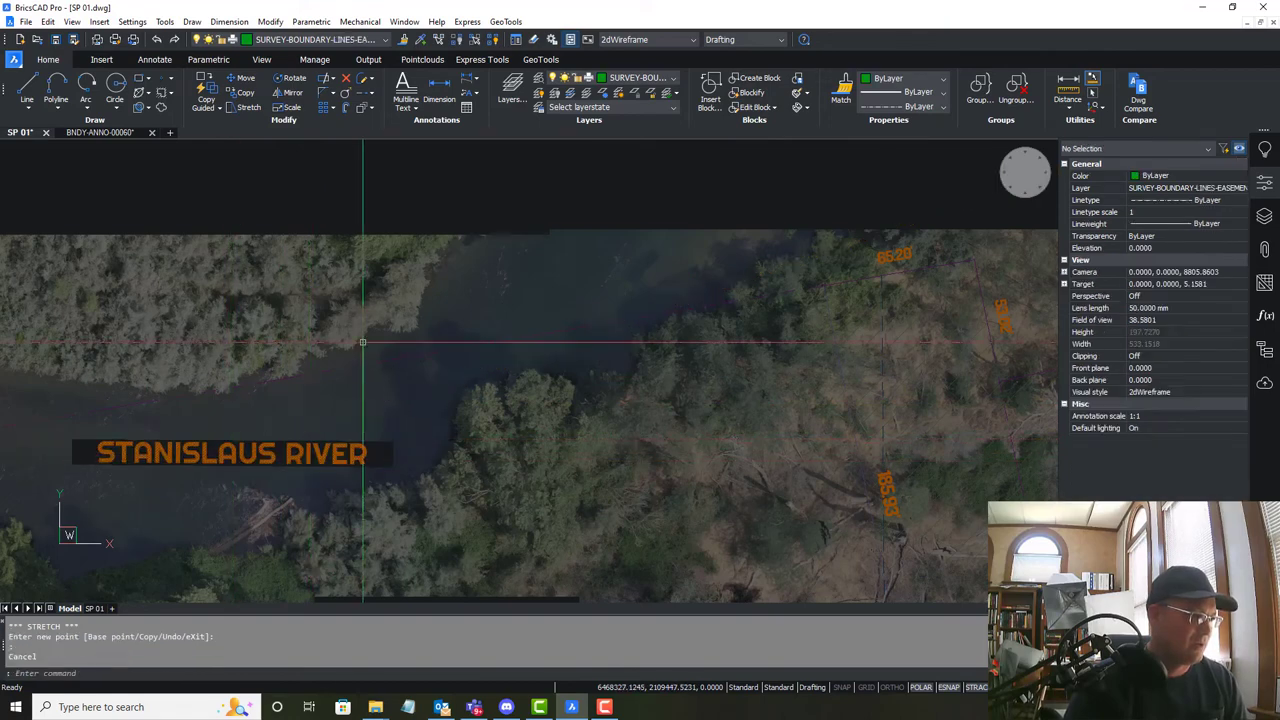
Save the SP 01 site plan drawing.
{"action": "scroll", "coordinate": [520, 393], "scroll_direction": "down", "scroll_amount": 5}
{"action": "middle_click_drag", "start_coordinate": [654, 472], "coordinate": [563, 346]}
{"action": "scroll", "coordinate": [563, 346], "scroll_direction": "down", "scroll_amount": 3}
{"action": "middle_click_drag", "start_coordinate": [638, 376], "coordinate": [597, 327]}
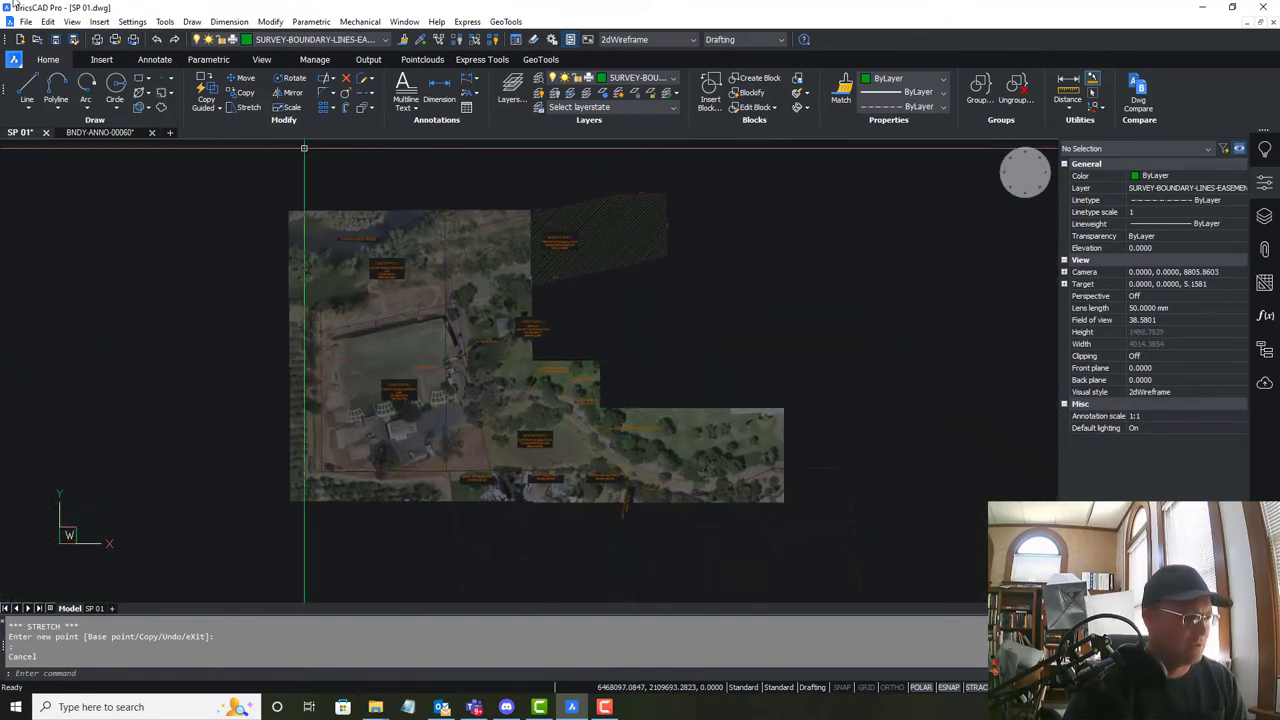
{"action": "left_click", "coordinate": [56, 41]}
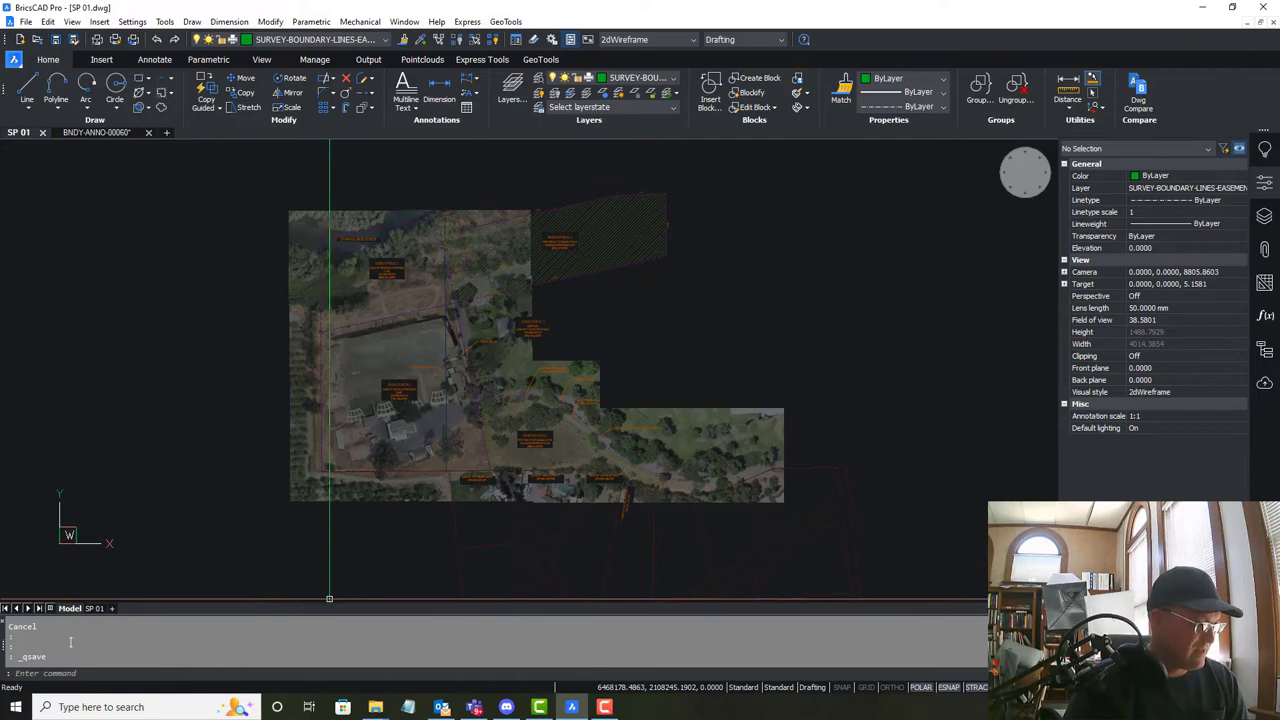
Open the SP 01 layout and examine the orthophoto around Transfer Parcel 1, its eastern boundary dimensions and the Kerr Park parcel.
{"action": "left_click", "coordinate": [93, 608]}
{"action": "scroll", "coordinate": [617, 347], "scroll_direction": "up", "scroll_amount": 5}
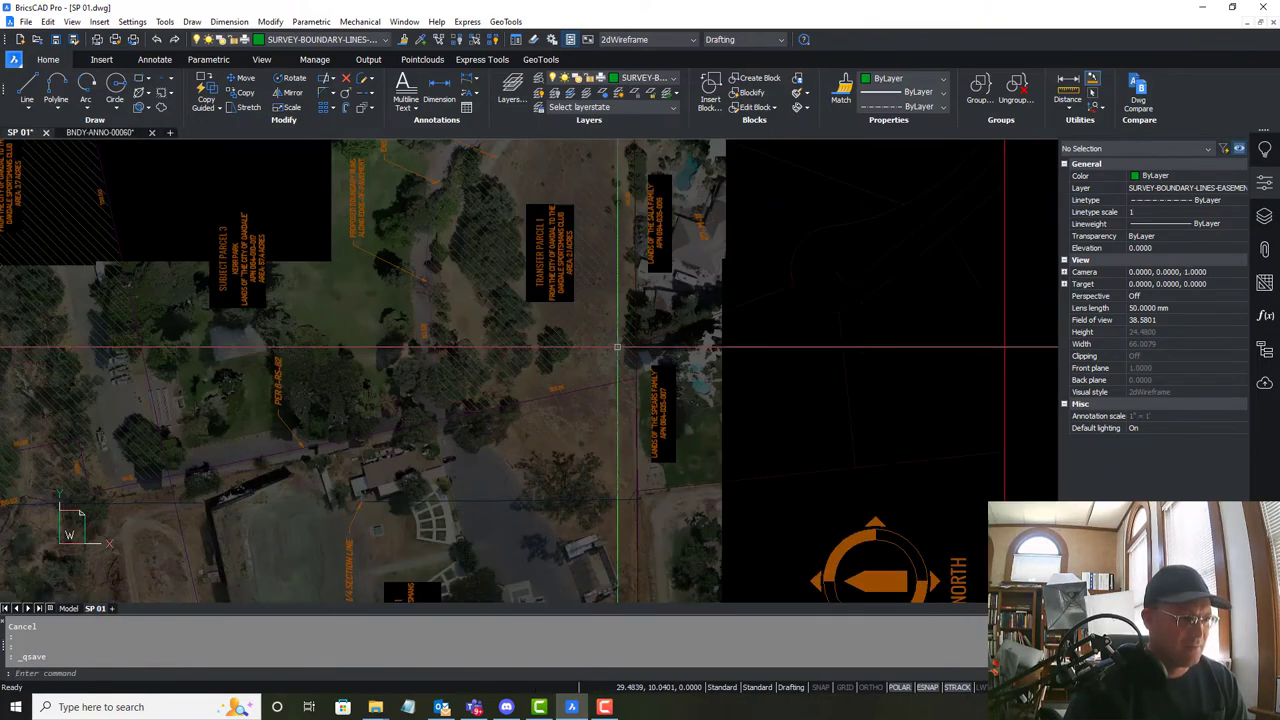
{"action": "mouse_move", "coordinate": [697, 289]}
{"action": "middle_mouse_down"}
{"action": "mouse_move", "coordinate": [683, 570]}
{"action": "mouse_move", "coordinate": [811, 560]}
{"action": "mouse_move", "coordinate": [712, 623]}
{"action": "middle_mouse_up"}
{"action": "scroll", "coordinate": [714, 341], "scroll_direction": "up", "scroll_amount": 4}
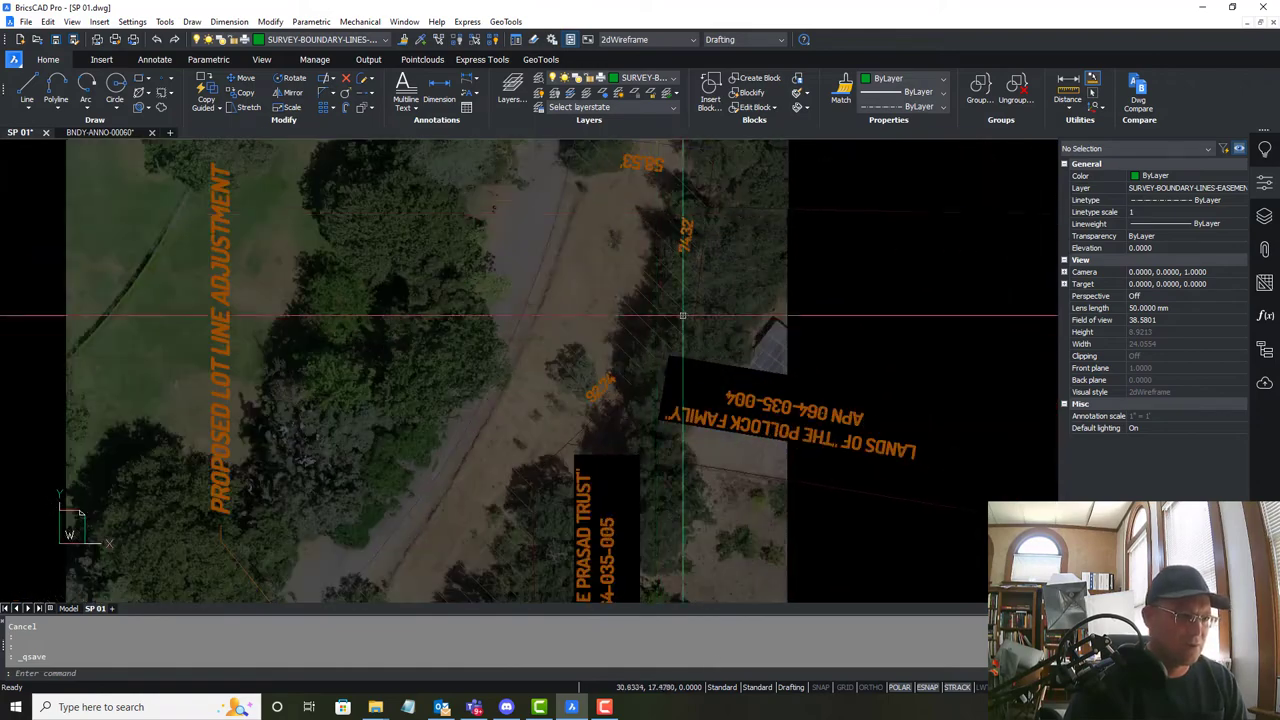
{"action": "scroll", "coordinate": [633, 181], "scroll_direction": "down", "scroll_amount": 3}
{"action": "middle_click_drag", "start_coordinate": [426, 349], "coordinate": [621, 207]}
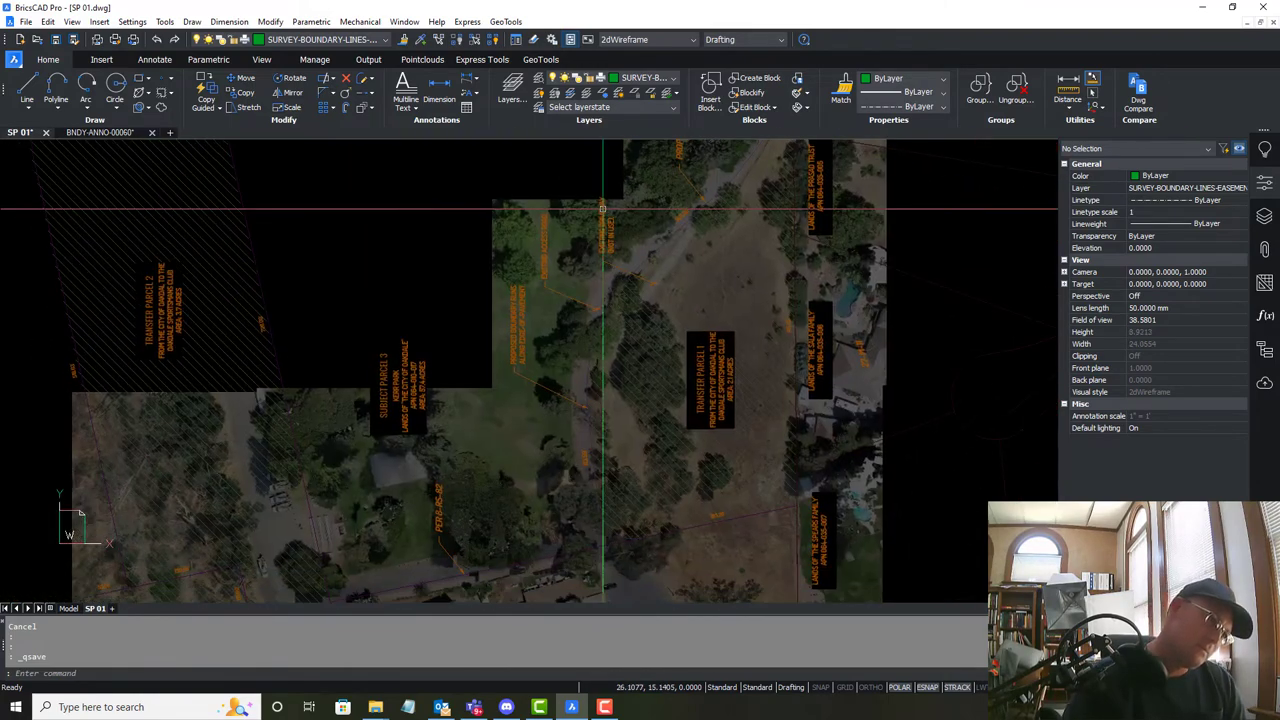
{"action": "middle_click_drag", "start_coordinate": [590, 386], "coordinate": [351, 596]}
{"action": "scroll", "coordinate": [606, 251], "scroll_direction": "up", "scroll_amount": 5}
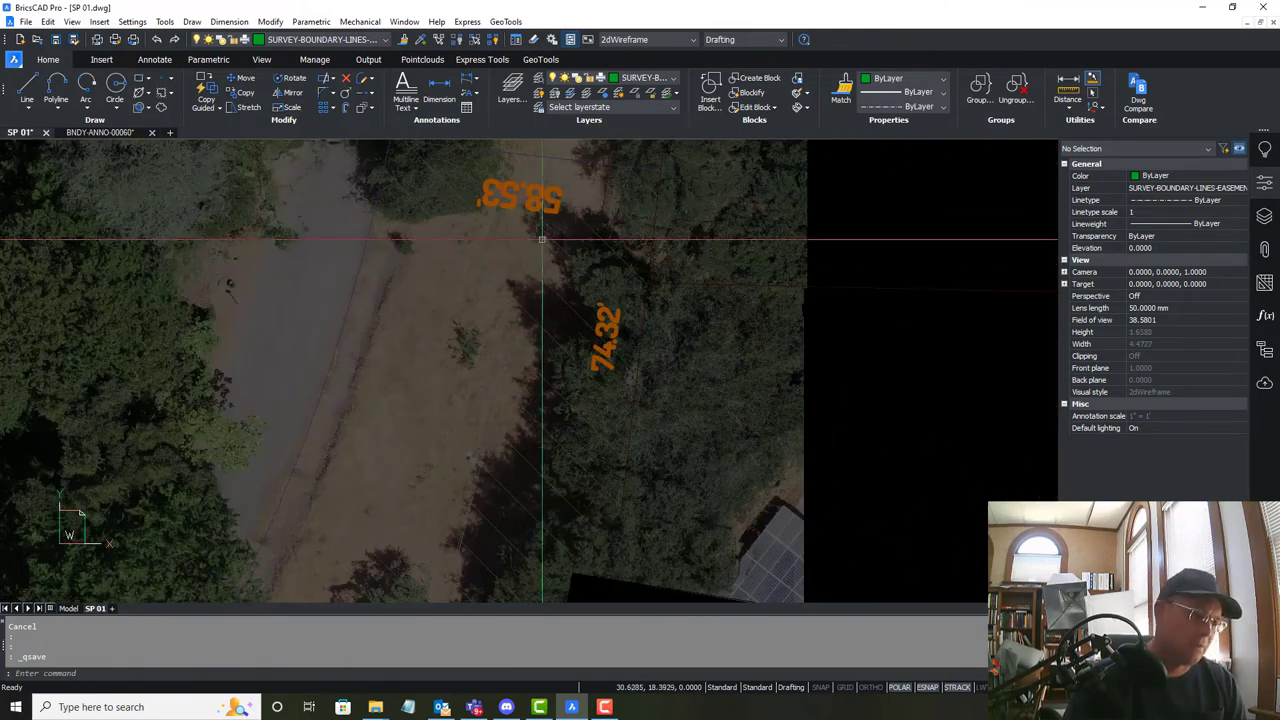
{"action": "scroll", "coordinate": [566, 220], "scroll_direction": "down", "scroll_amount": 4}
{"action": "middle_click_drag", "start_coordinate": [571, 389], "coordinate": [662, 108]}
{"action": "middle_click_drag", "start_coordinate": [497, 469], "coordinate": [580, 263]}
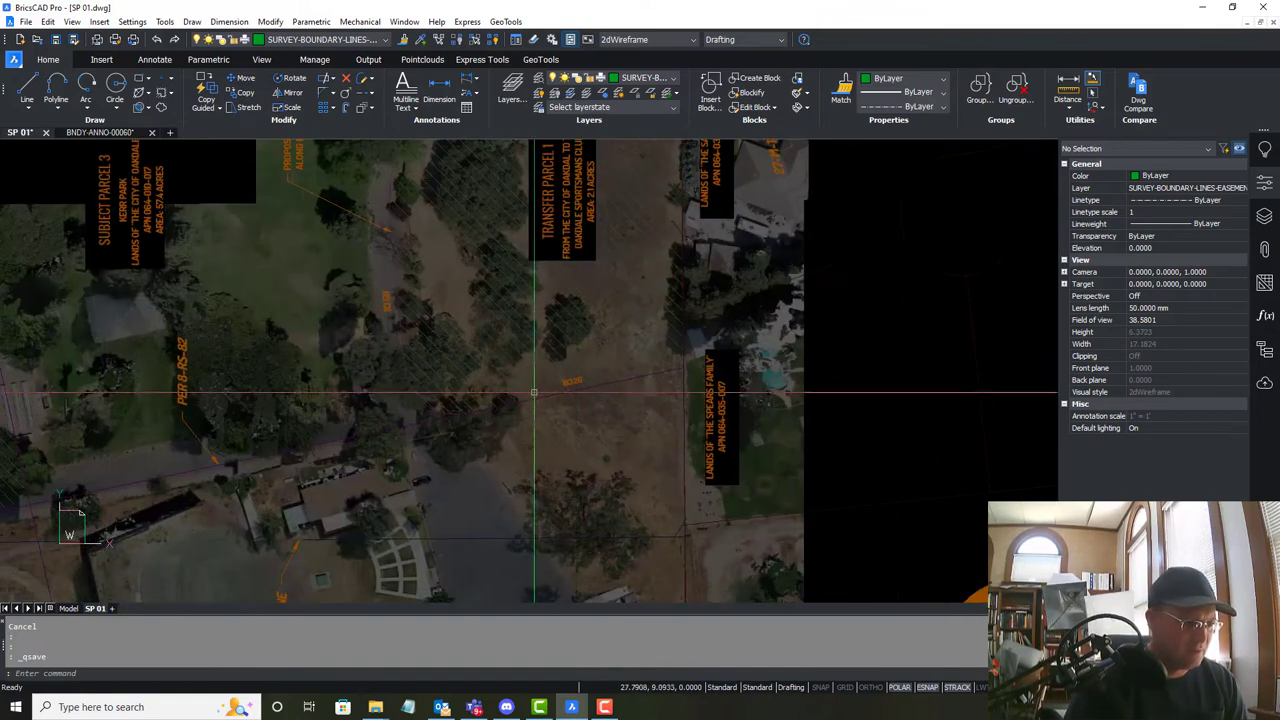
{"action": "middle_click_drag", "start_coordinate": [223, 377], "coordinate": [735, 315]}
{"action": "scroll", "coordinate": [431, 392], "scroll_direction": "up", "scroll_amount": 3}
{"action": "scroll", "coordinate": [431, 391], "scroll_direction": "down", "scroll_amount": 4}
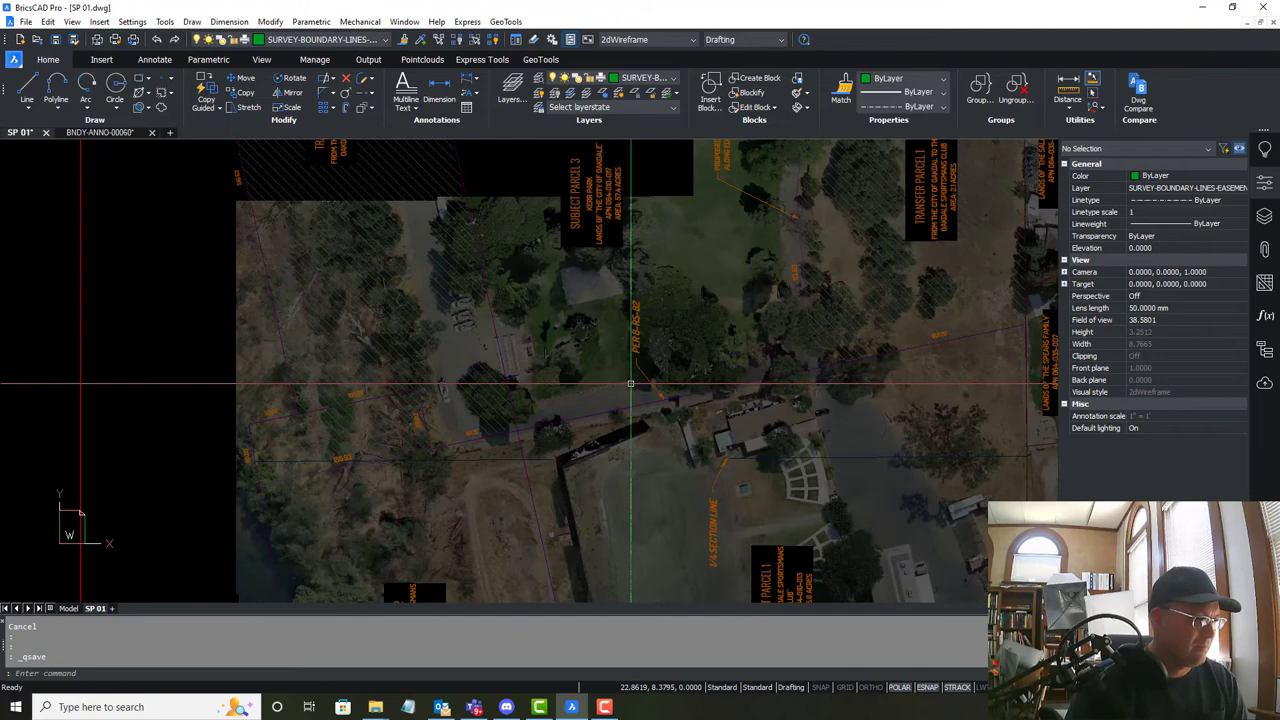
Review the whole SP 01 sheet, checking the orthophoto's coverage against the Transfer Parcel 2 hatch and the viewport frame.
{"action": "middle_click_drag", "start_coordinate": [666, 375], "coordinate": [487, 297]}
{"action": "scroll", "coordinate": [487, 297], "scroll_direction": "down", "scroll_amount": 3}
{"action": "middle_click_drag", "start_coordinate": [646, 234], "coordinate": [548, 522]}
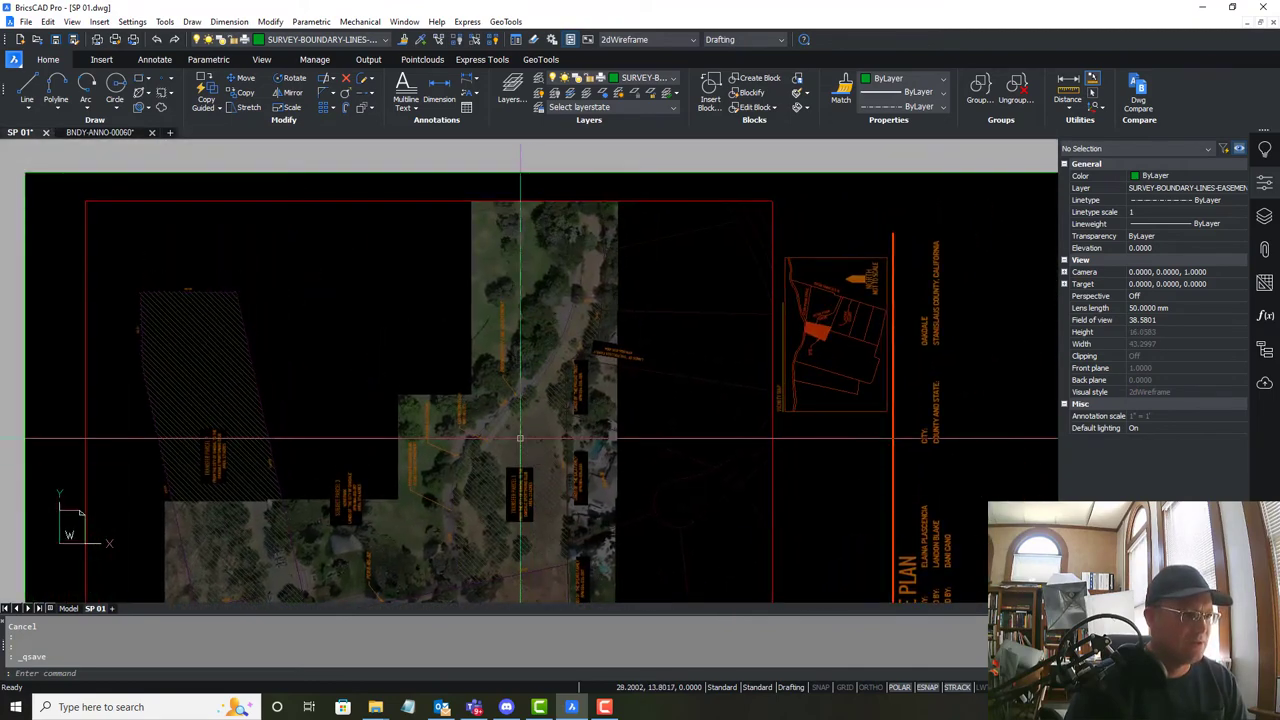
{"action": "scroll", "coordinate": [403, 345], "scroll_direction": "down", "scroll_amount": 2}
{"action": "scroll", "coordinate": [344, 346], "scroll_direction": "up", "scroll_amount": 2}
{"action": "middle_click_drag", "start_coordinate": [343, 346], "coordinate": [378, 287]}
{"action": "key", "text": "Escape"}
{"action": "scroll", "coordinate": [366, 285], "scroll_direction": "down", "scroll_amount": 3}
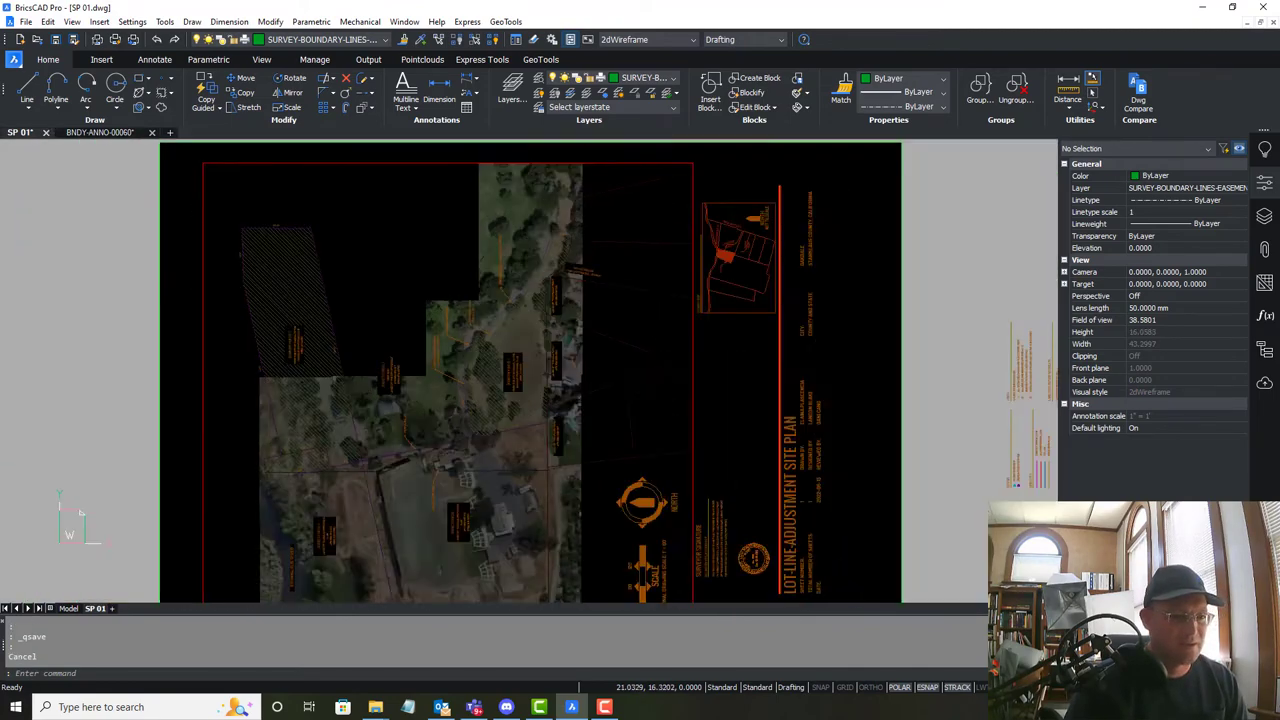
{"action": "middle_click", "coordinate": [366, 285]}
{"action": "middle_click", "coordinate": [366, 285]}
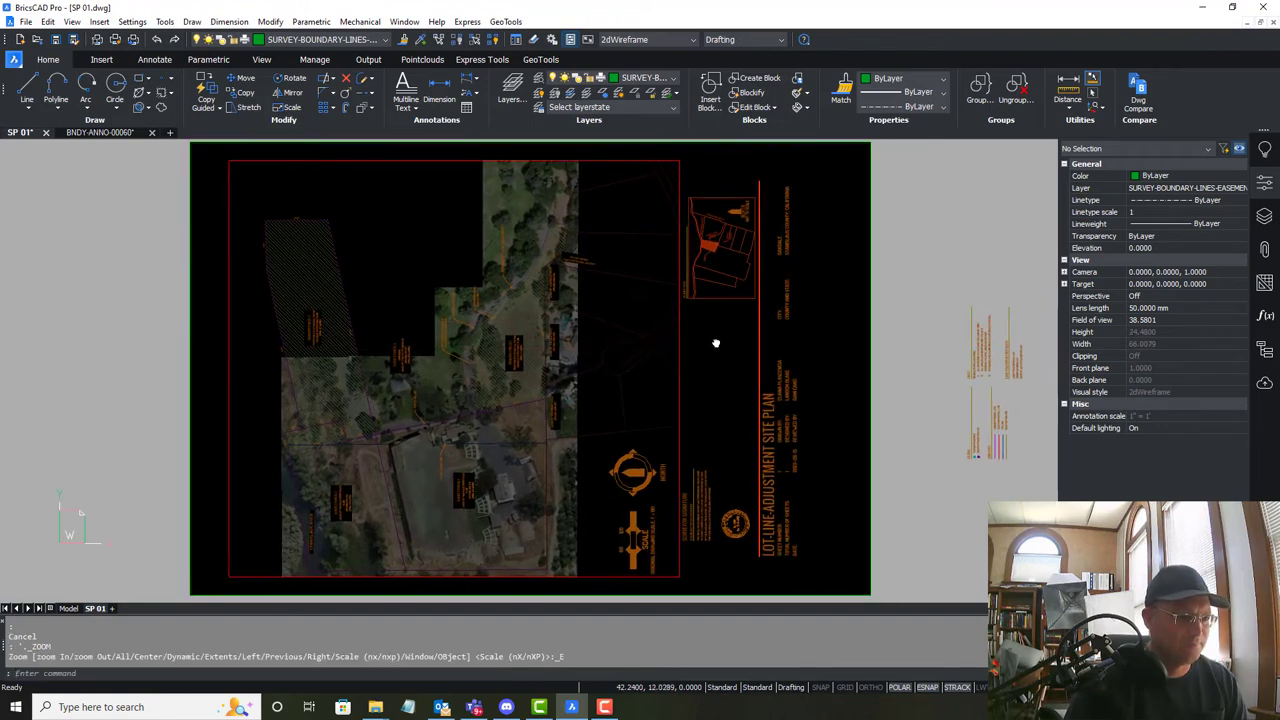
Erase the LEGEND block beside the sheet, including its heading, line and the found monument and search found nothing entries.
{"action": "scroll", "coordinate": [633, 438], "scroll_direction": "up", "scroll_amount": 5}
{"action": "middle_click_drag", "start_coordinate": [630, 434], "coordinate": [248, 280]}
{"action": "scroll", "coordinate": [248, 280], "scroll_direction": "down", "scroll_amount": 3}
{"action": "scroll", "coordinate": [787, 279], "scroll_direction": "up", "scroll_amount": 3}
{"action": "middle_click_drag", "start_coordinate": [712, 325], "coordinate": [651, 447]}
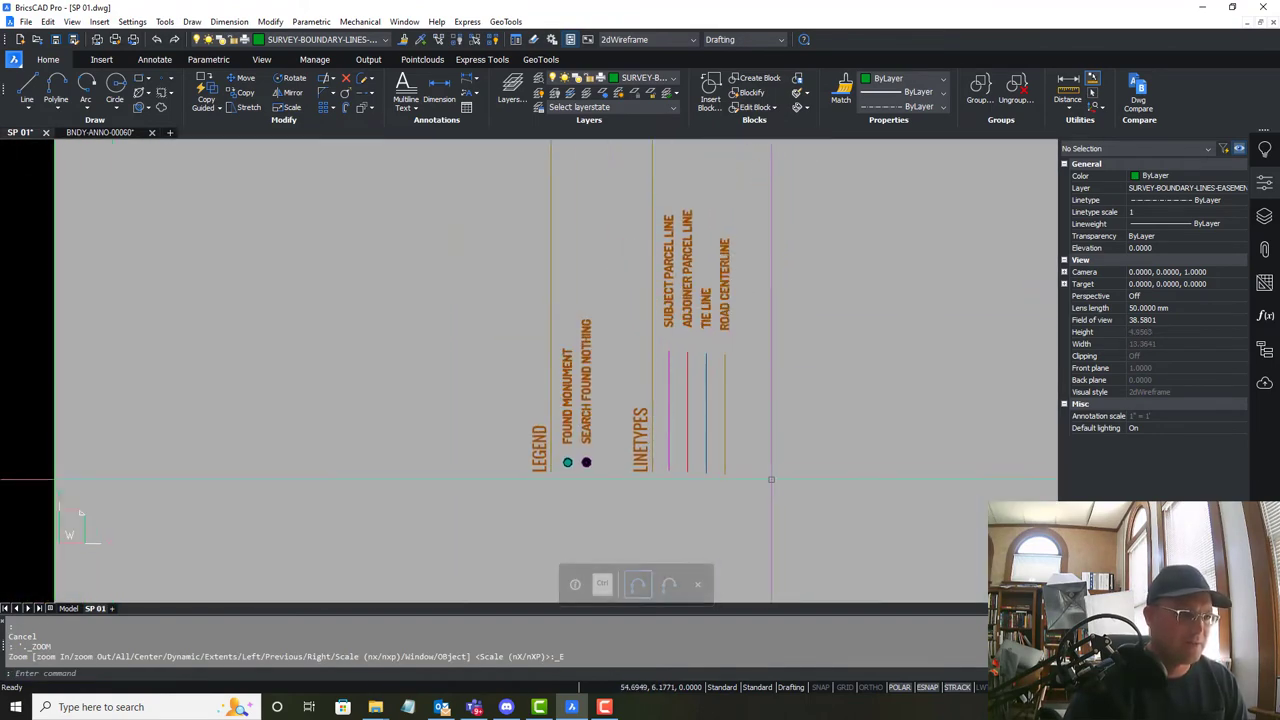
{"action": "scroll", "coordinate": [771, 400], "scroll_direction": "down", "scroll_amount": 3}
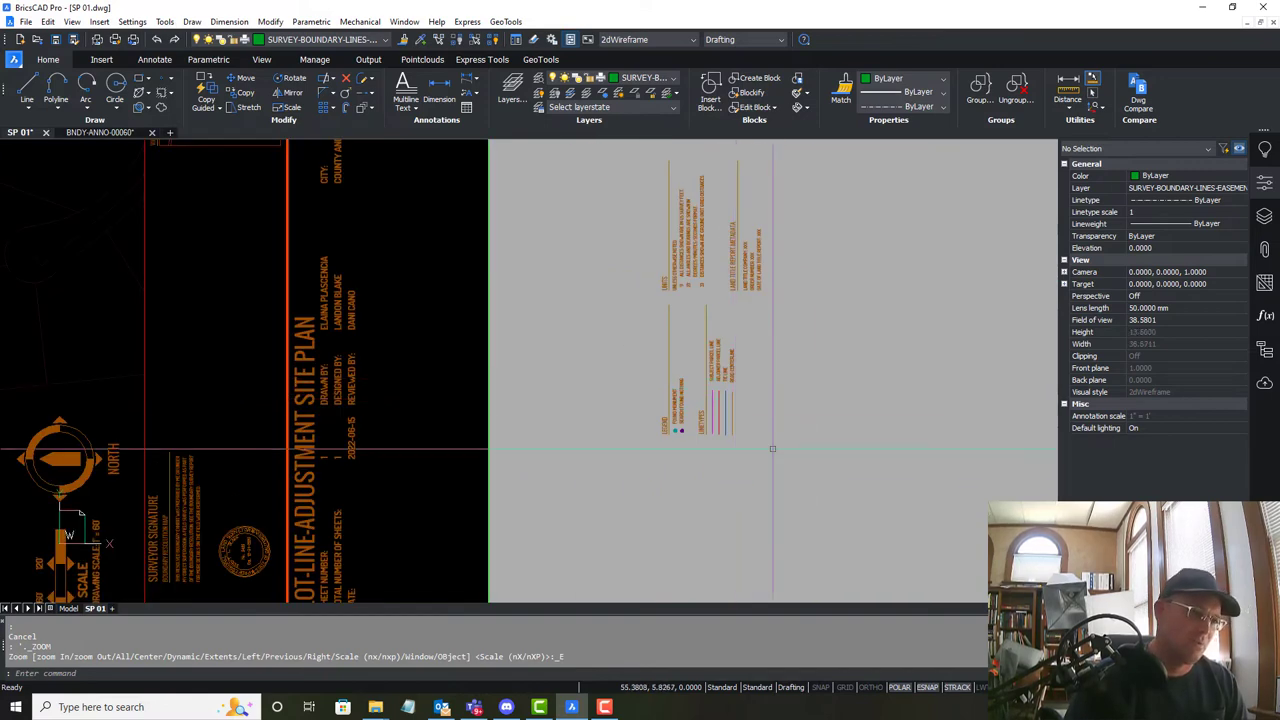
{"action": "scroll", "coordinate": [752, 420], "scroll_direction": "up", "scroll_amount": 1}
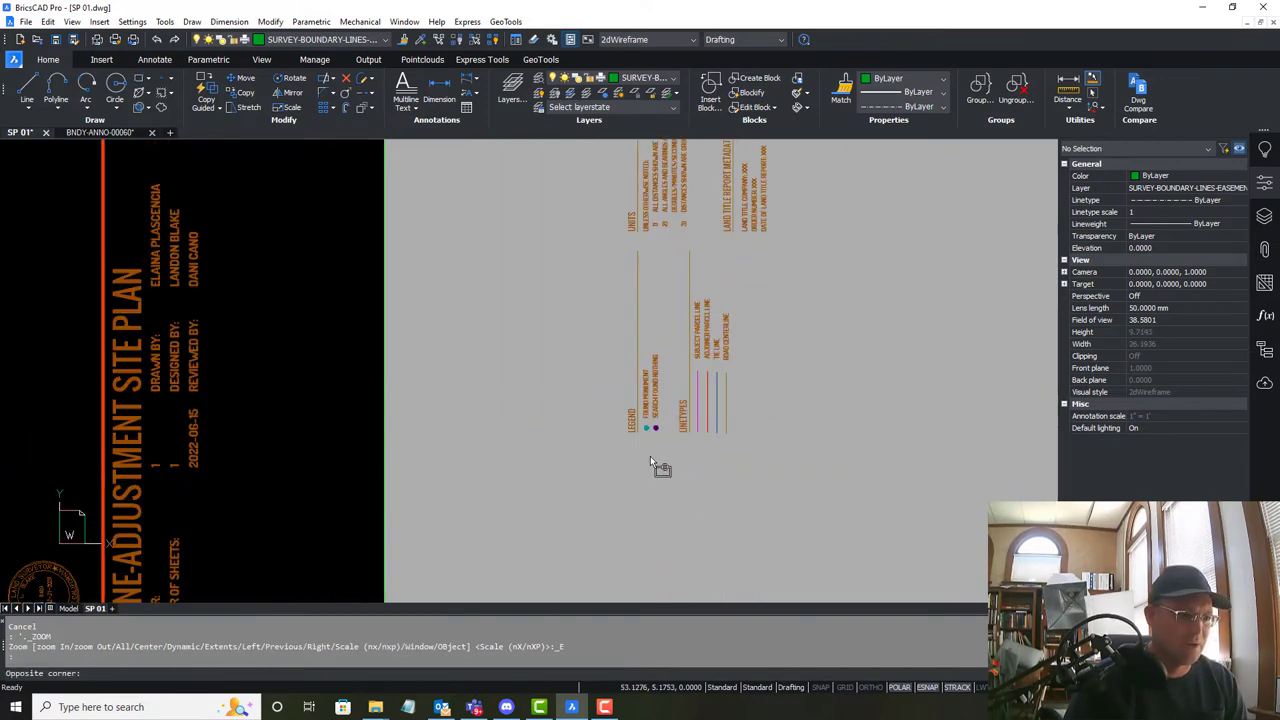
{"action": "left_click_drag", "start_coordinate": [686, 516], "coordinate": [598, 362]}
{"action": "scroll", "coordinate": [560, 400], "scroll_direction": "up", "scroll_amount": 1}
{"action": "key", "text": "Delete"}
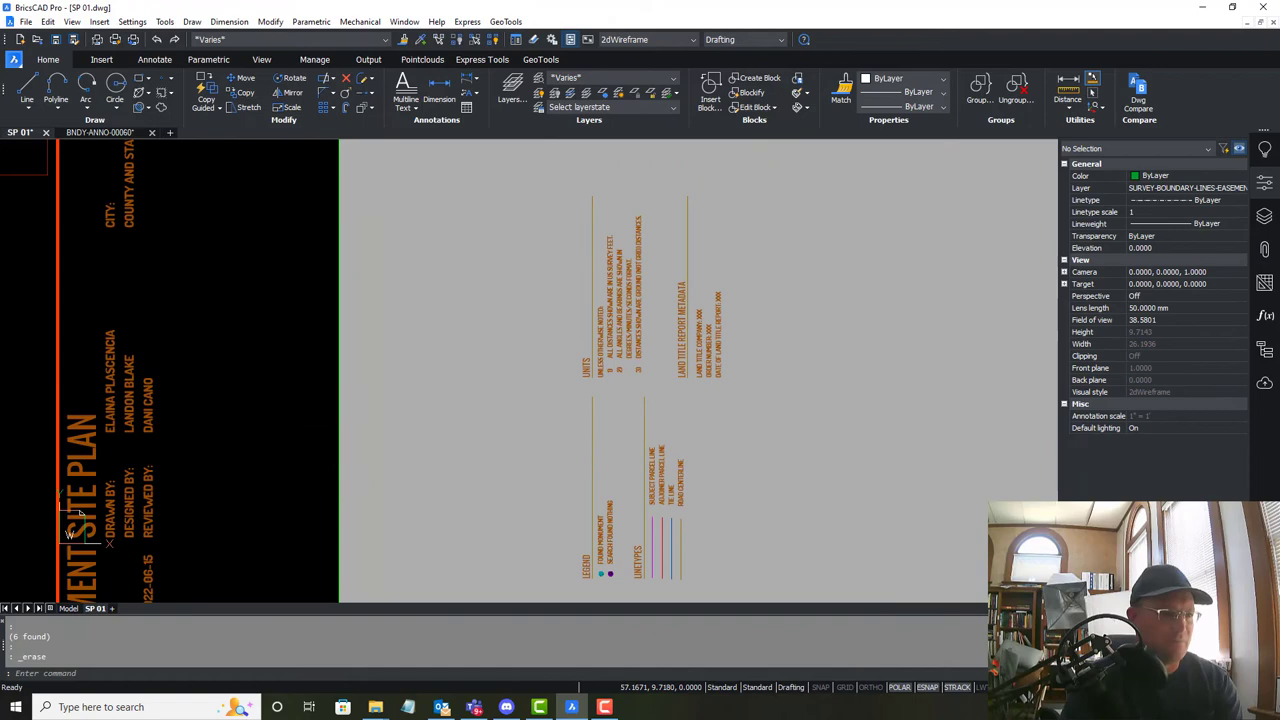
Erase the LAND TITLE REPORT METADATA note and its heading line beside the sheet.
{"action": "middle_click_drag", "start_coordinate": [756, 374], "coordinate": [766, 416]}
{"action": "left_click_drag", "start_coordinate": [766, 416], "coordinate": [673, 241]}
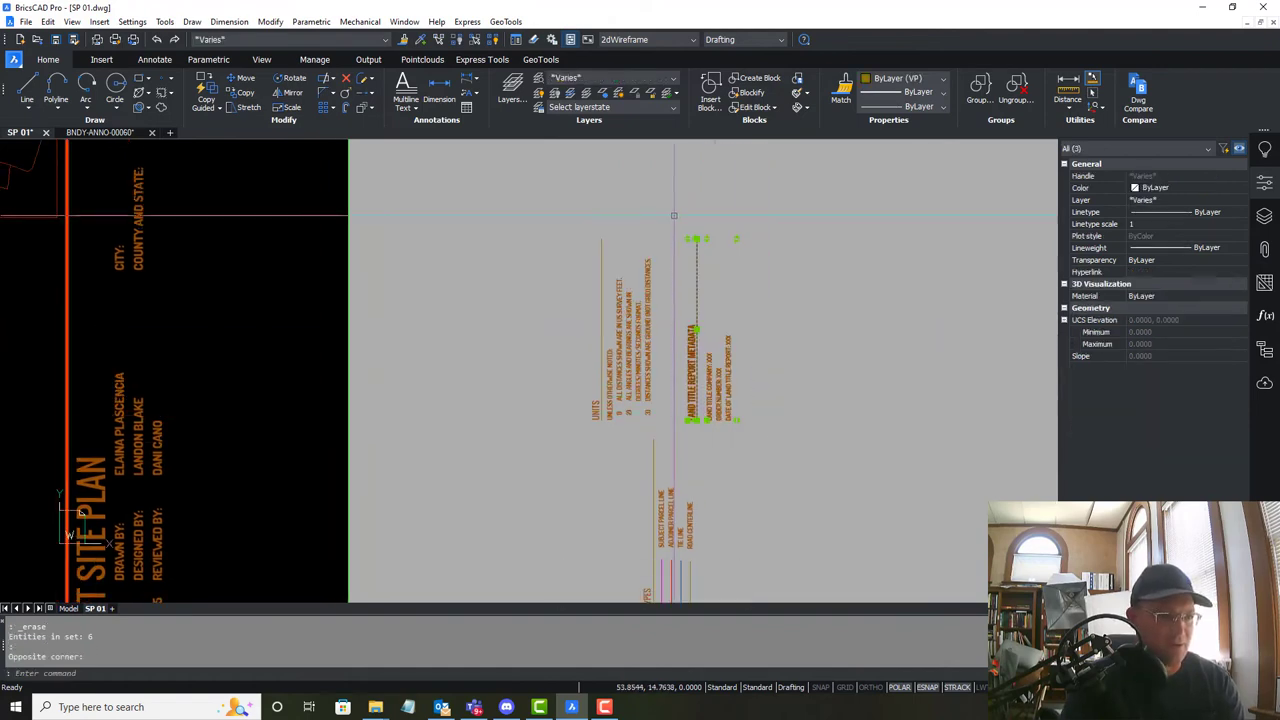
{"action": "key", "text": "Delete"}
{"action": "scroll", "coordinate": [659, 440], "scroll_direction": "up", "scroll_amount": 1}
{"action": "scroll", "coordinate": [659, 443], "scroll_direction": "down", "scroll_amount": 5}
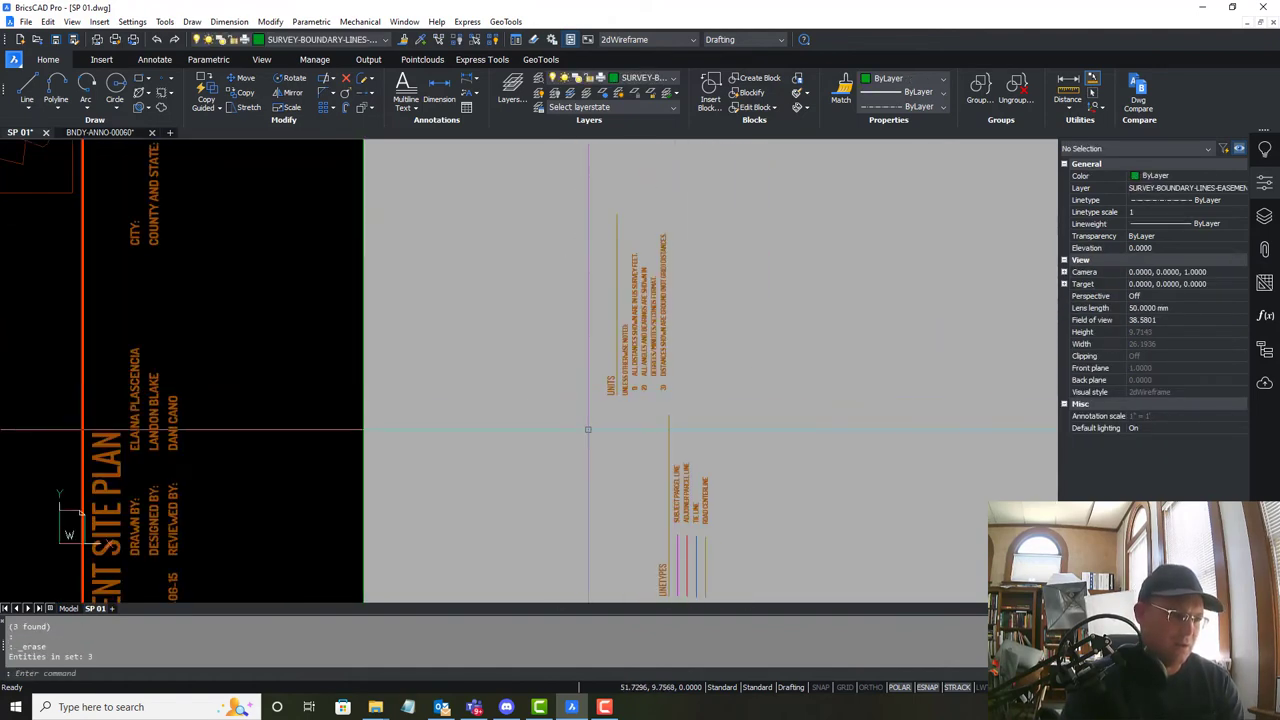
{"action": "key", "text": "Escape"}
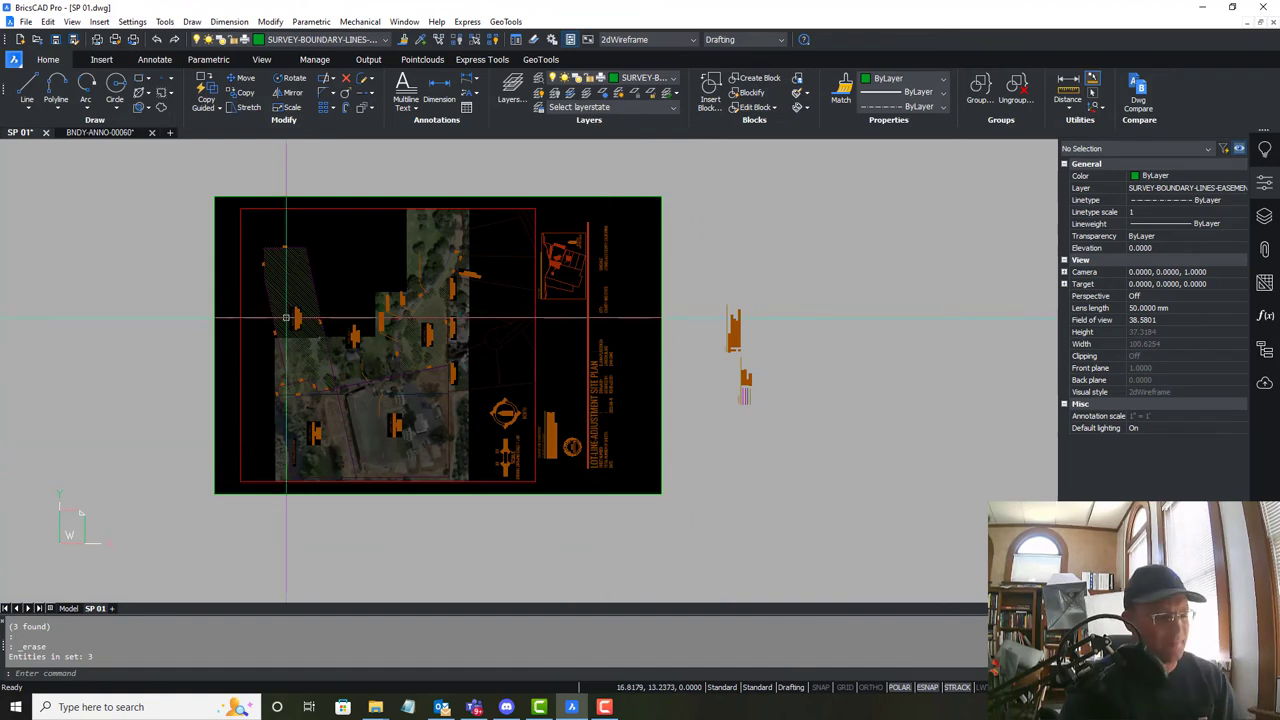
Examine the north arrow, drawing scale and surveyor signature block, and how the orthophoto sits within the full sheet.
{"action": "scroll", "coordinate": [340, 290], "scroll_direction": "up", "scroll_amount": 2}
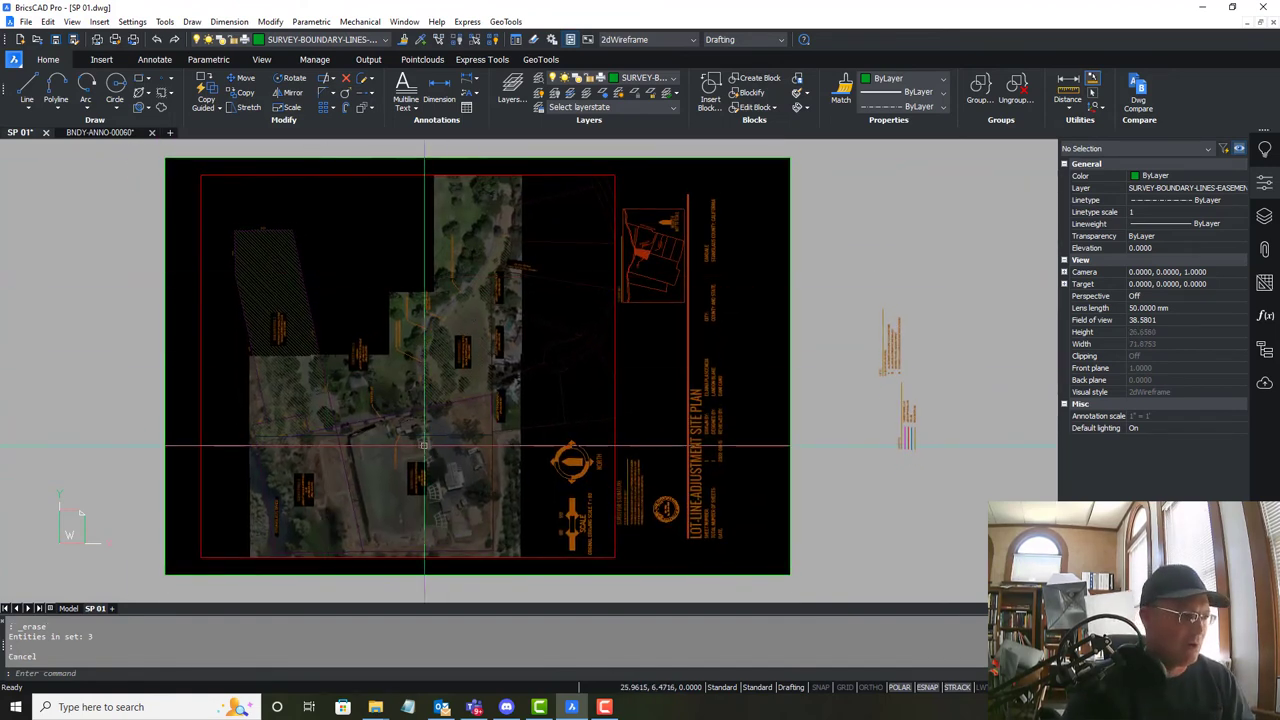
{"action": "key", "text": "Escape"}
{"action": "scroll", "coordinate": [585, 480], "scroll_direction": "up", "scroll_amount": 6}
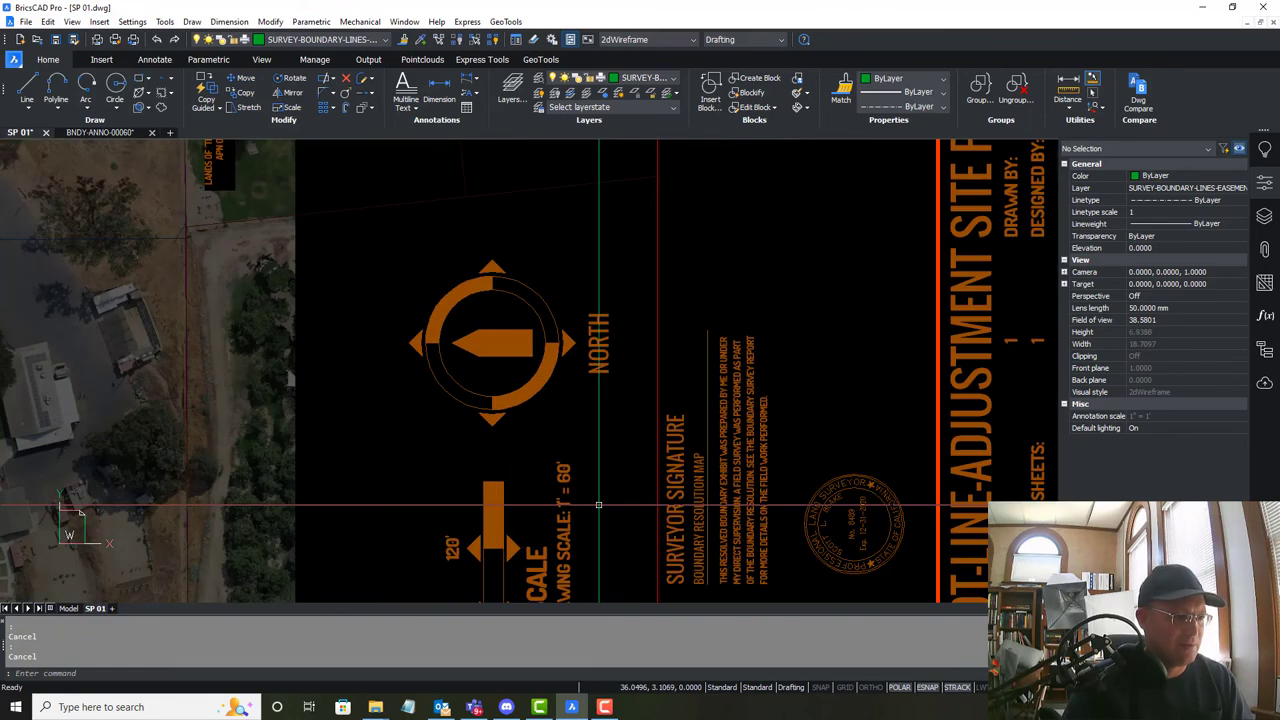
{"action": "scroll", "coordinate": [598, 505], "scroll_direction": "down", "scroll_amount": 4}
{"action": "scroll", "coordinate": [480, 420], "scroll_direction": "down", "scroll_amount": 5}
{"action": "scroll", "coordinate": [357, 380], "scroll_direction": "up", "scroll_amount": 4}
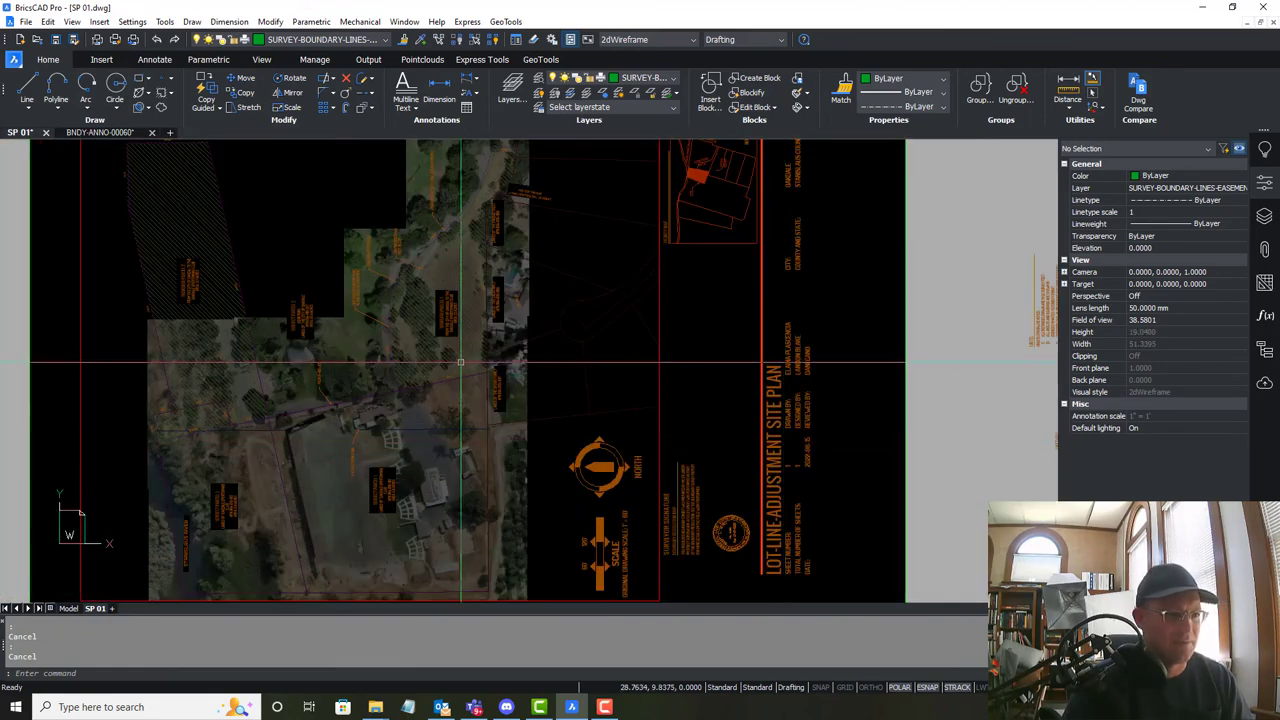
{"action": "scroll", "coordinate": [373, 275], "scroll_direction": "down", "scroll_amount": 1}
{"action": "mouse_move", "coordinate": [374, 275]}
{"action": "middle_mouse_down"}
{"action": "mouse_move", "coordinate": [449, 256]}
{"action": "mouse_move", "coordinate": [457, 286]}
{"action": "middle_mouse_up"}
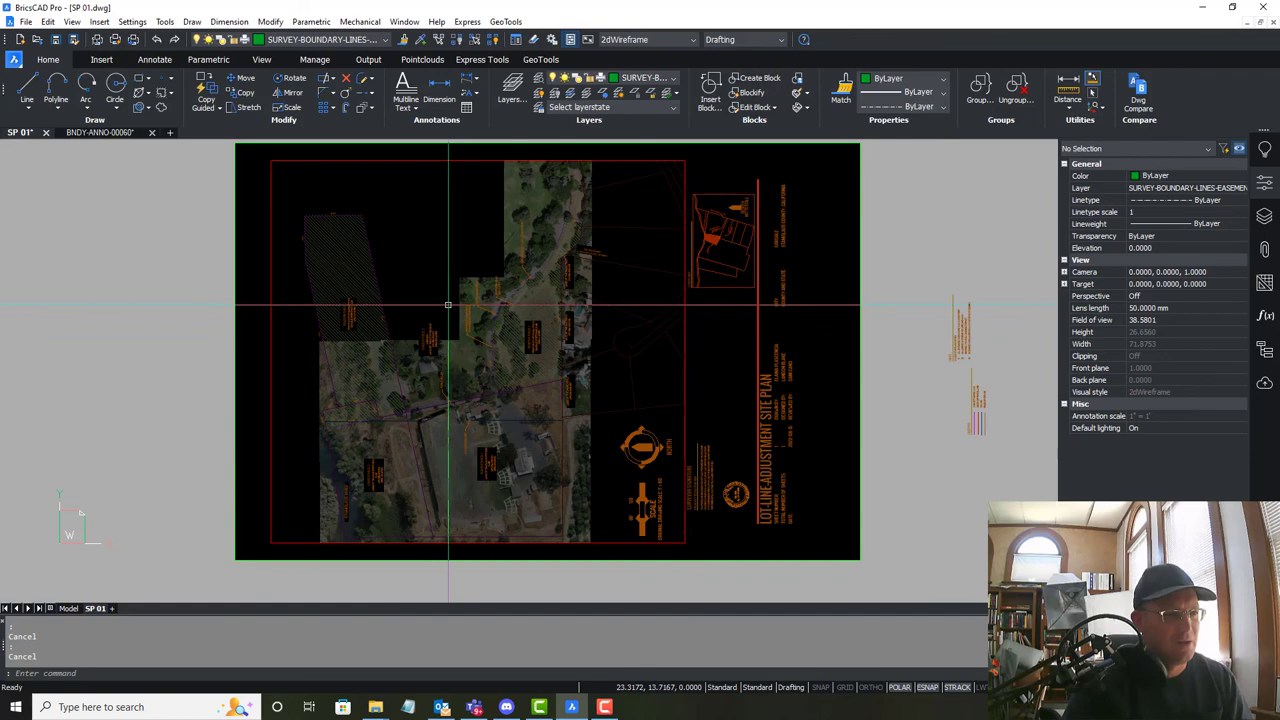